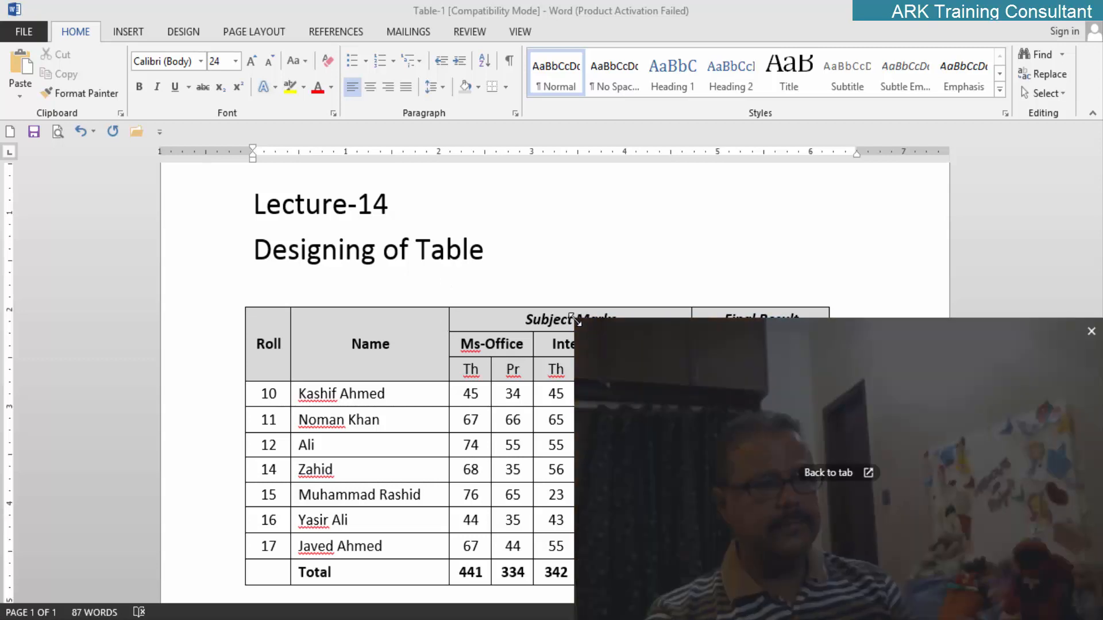
Place the cursor in the marks table's Name header cell and examine the available table layout and design commands.
left_click_drag(573, 317, 894, 506)
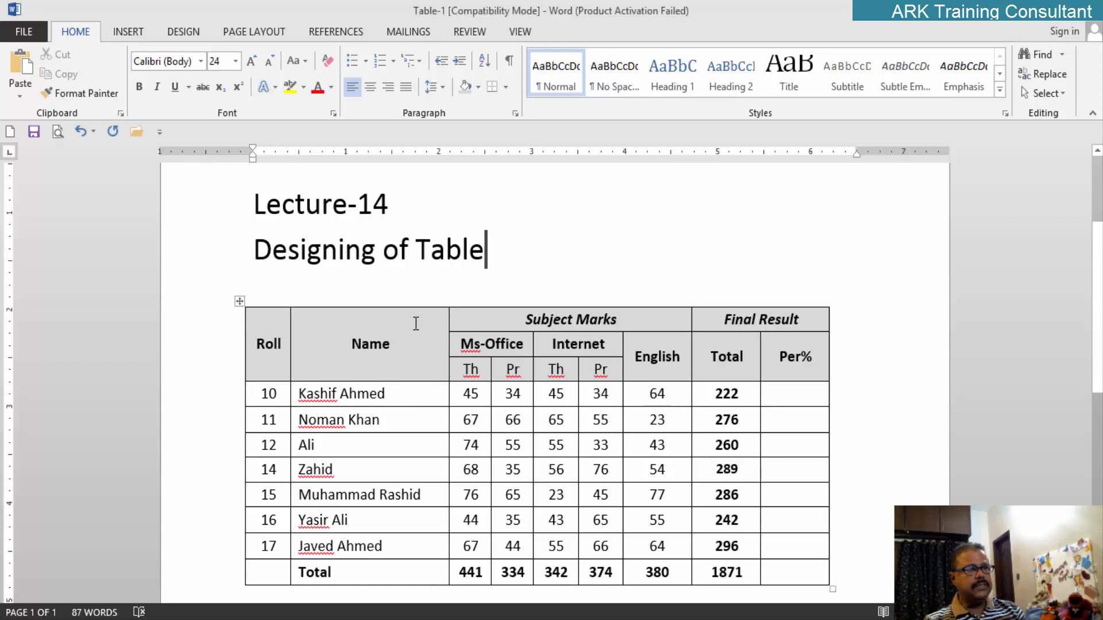
left_click(418, 352)
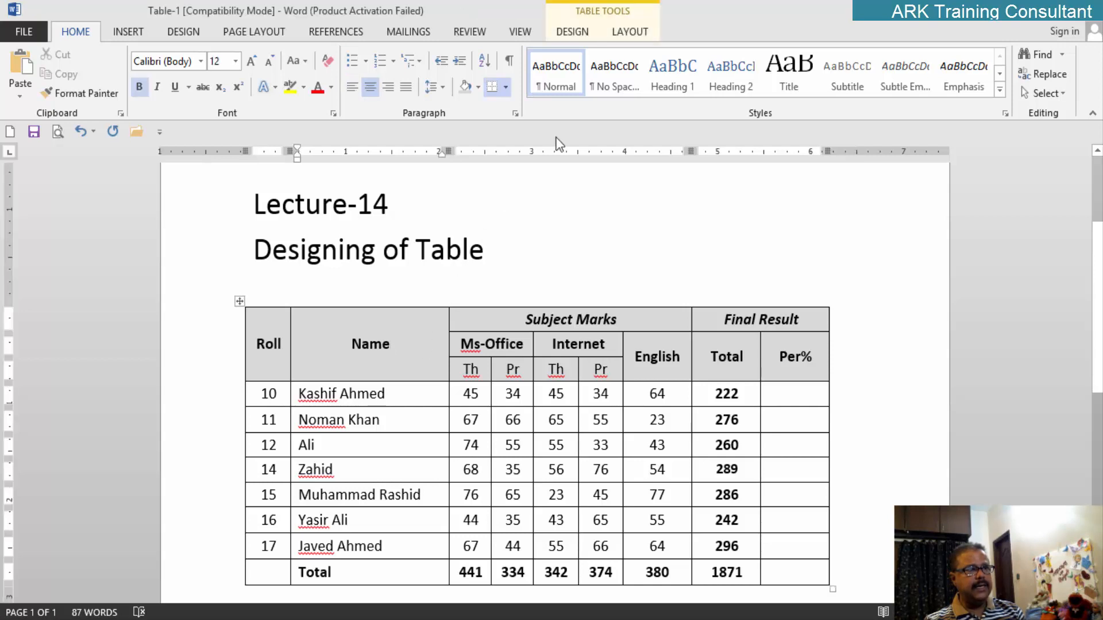
left_click(630, 35)
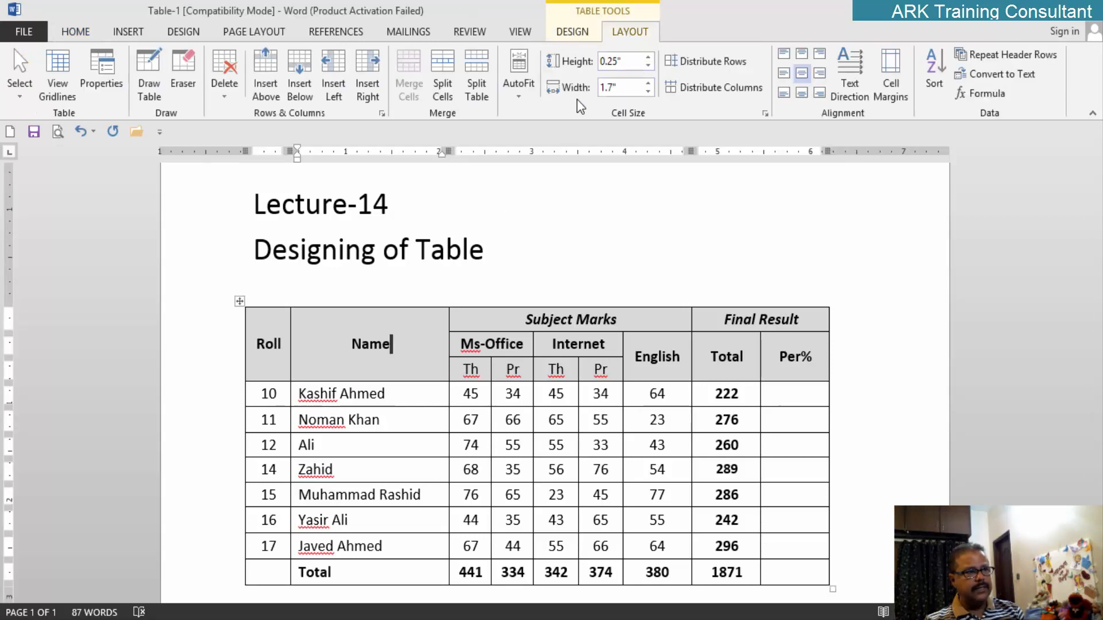
left_click(149, 77)
key("Escape")
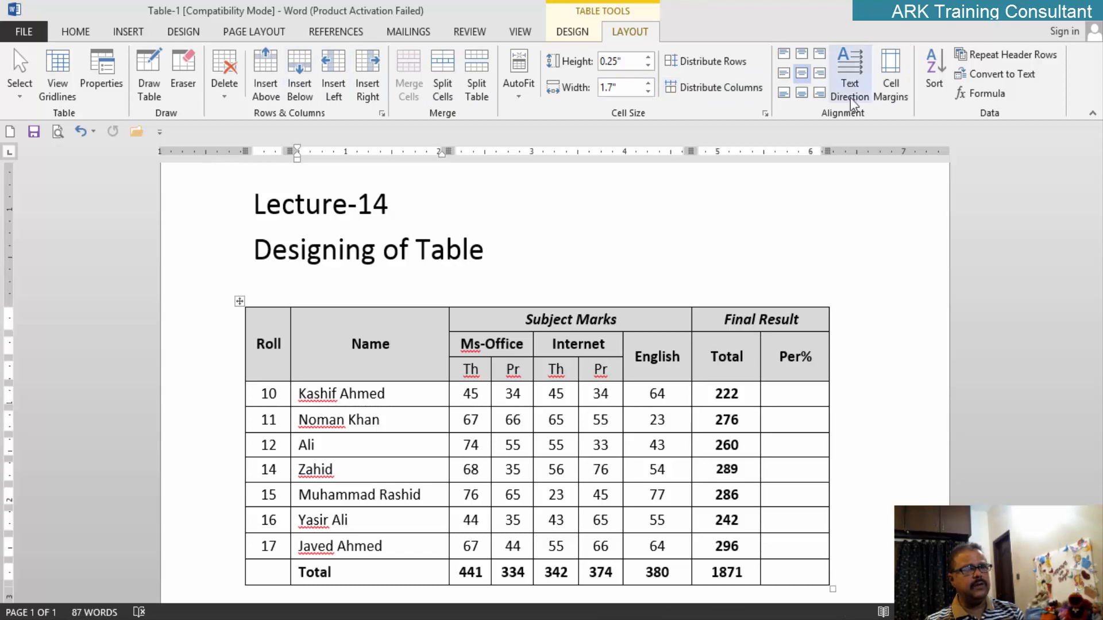
left_click(575, 33)
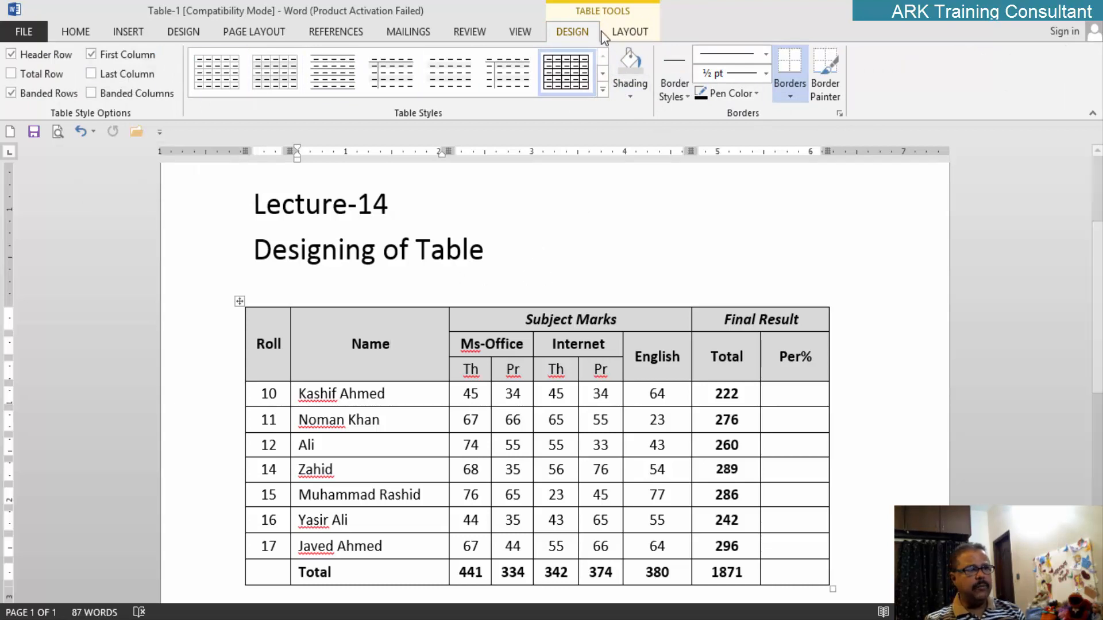
left_click(630, 32)
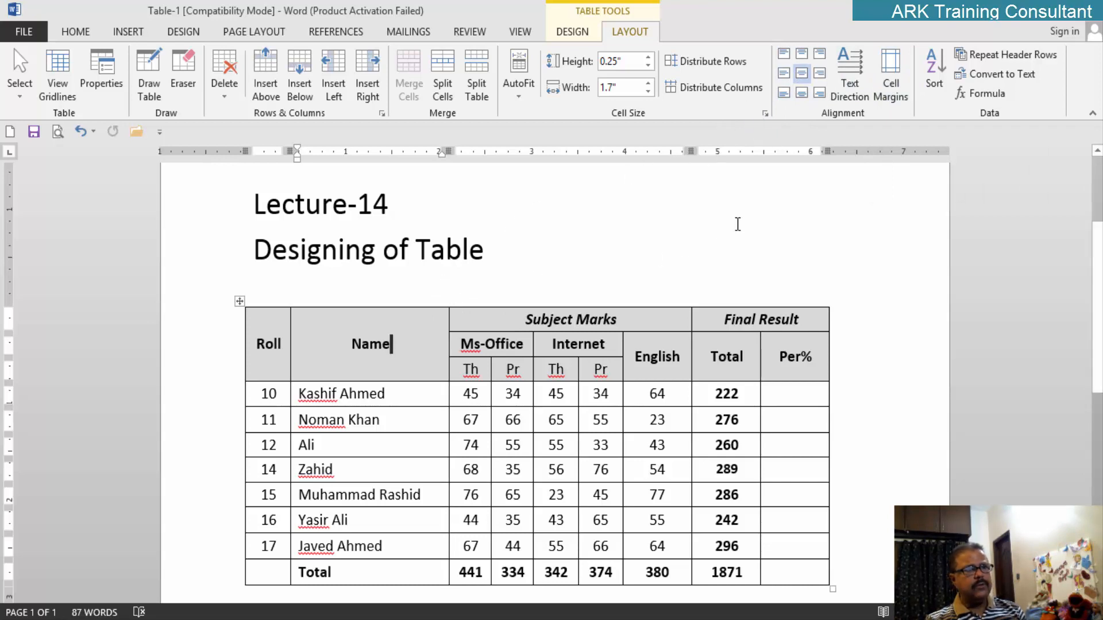
scroll(737, 224, "down", 1)
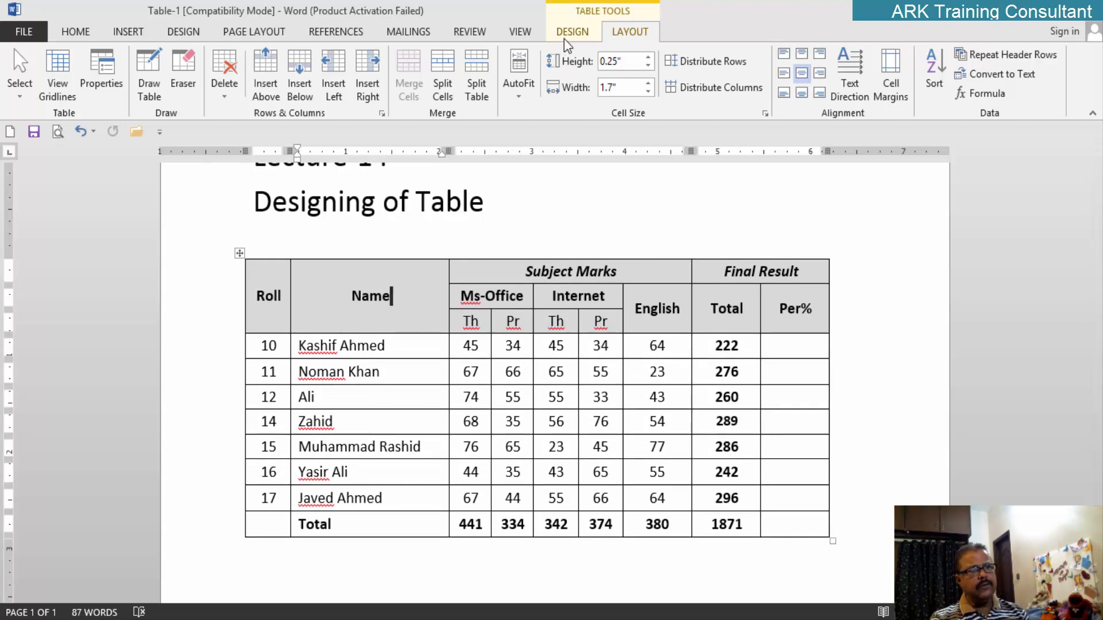
left_click(582, 35)
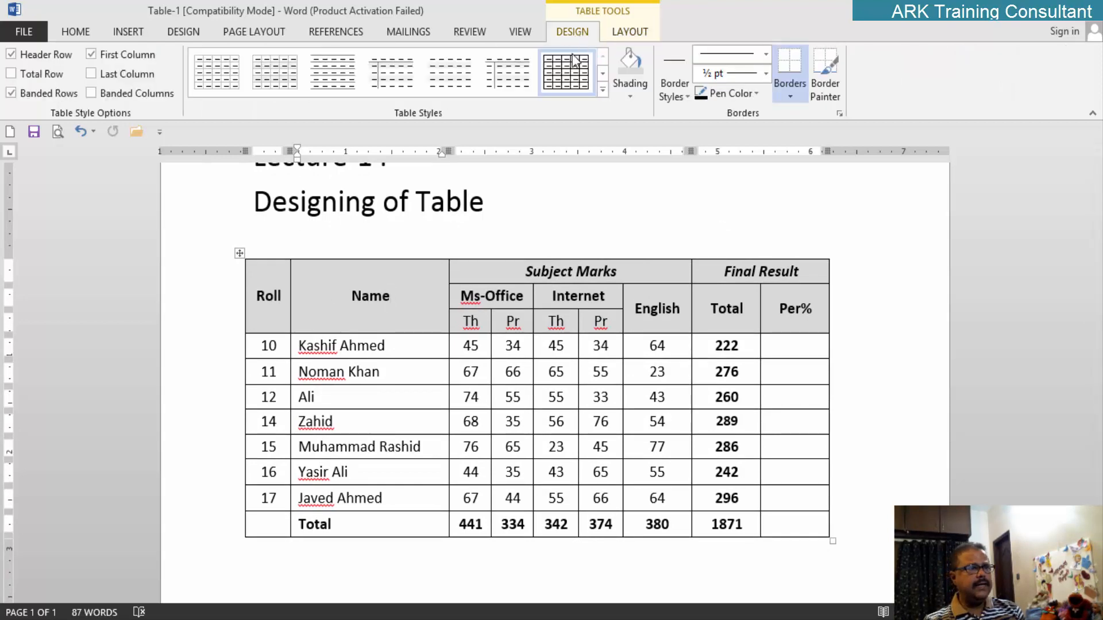
Preview built-in table styles on the marks table, including Grid Table 5 Dark - Accent 6, List Table 3 - Accent 4 and List Table 5 Dark - Accent 2.
left_click(602, 73)
left_click(602, 74)
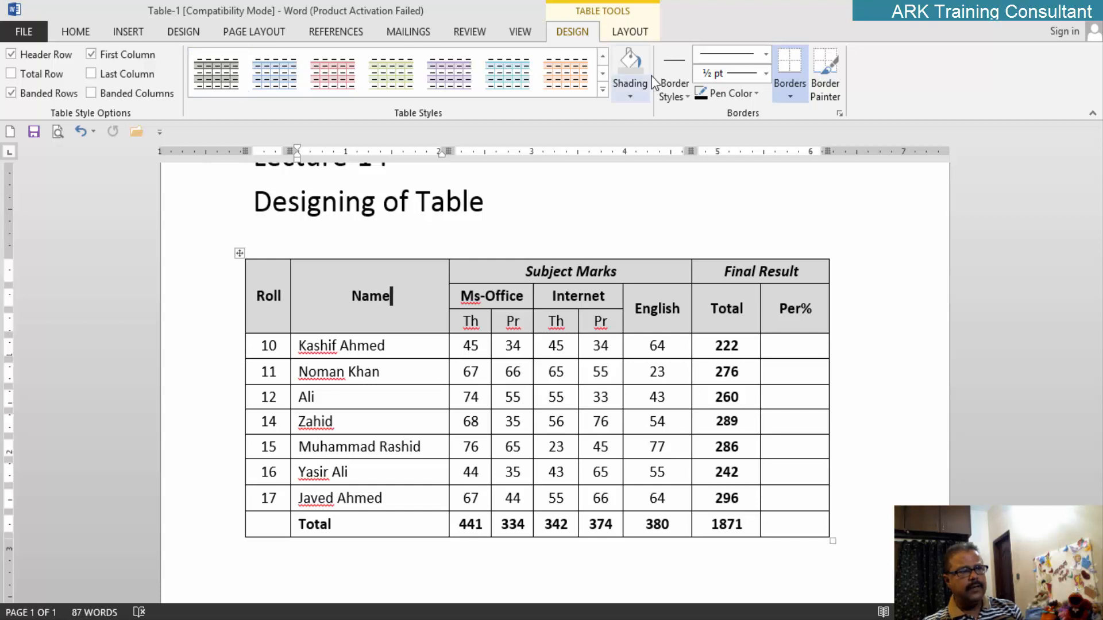
left_click(601, 75)
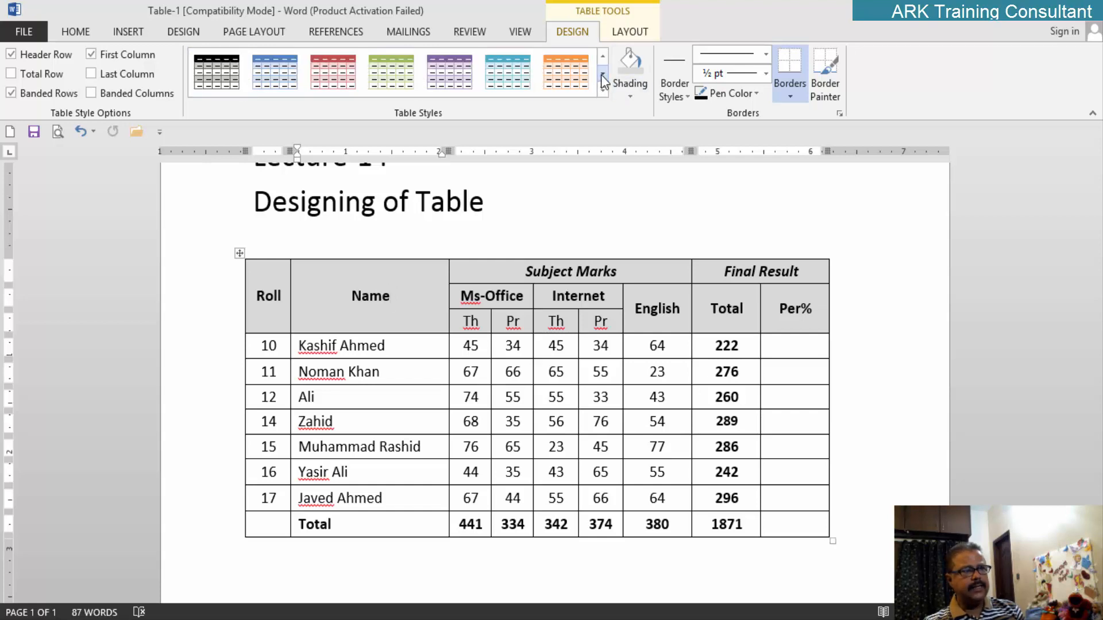
left_click(526, 85)
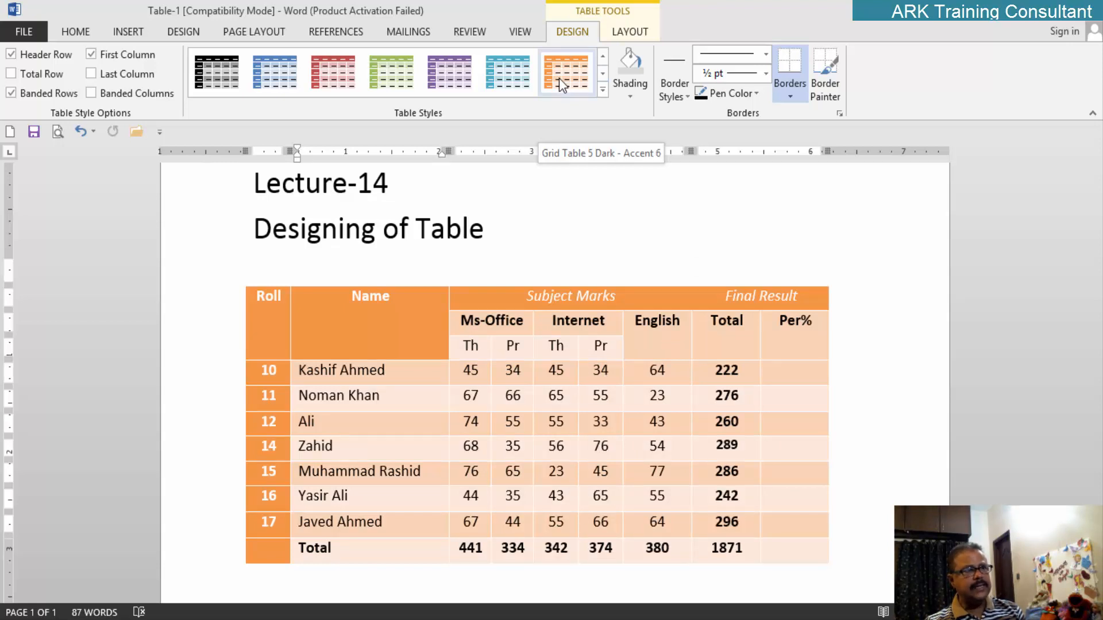
left_click(602, 75)
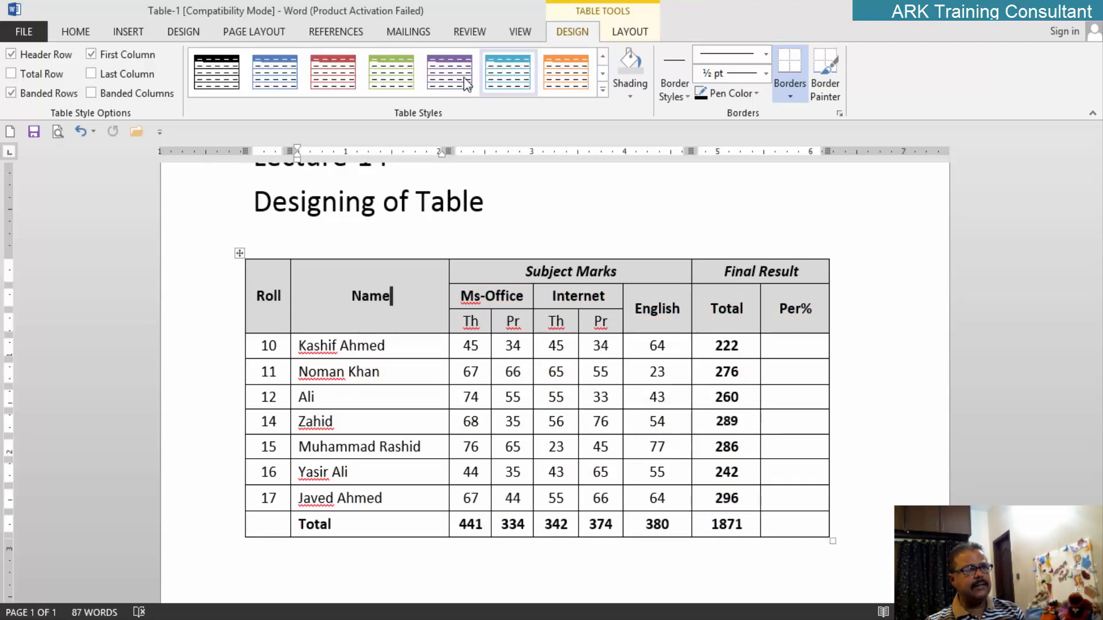
left_click(449, 83)
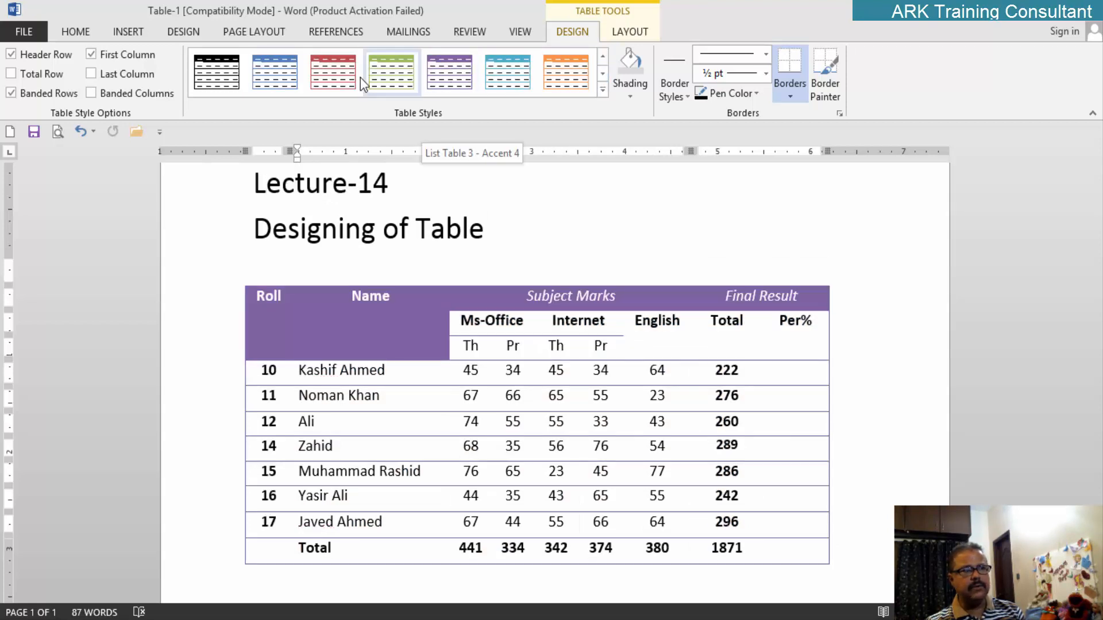
left_click(602, 75)
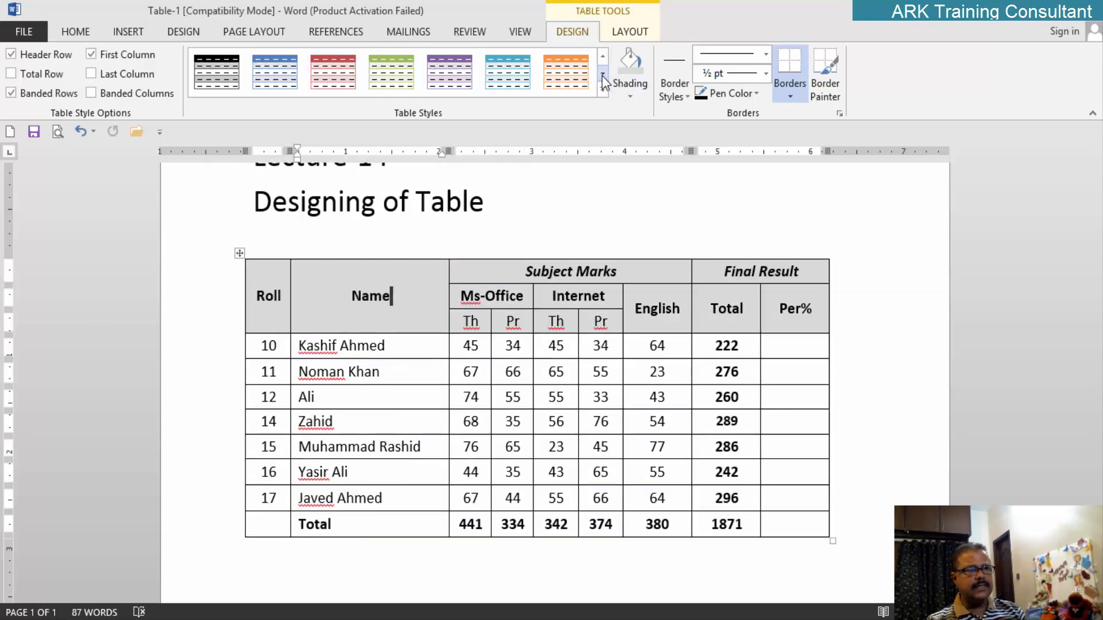
left_click(557, 75)
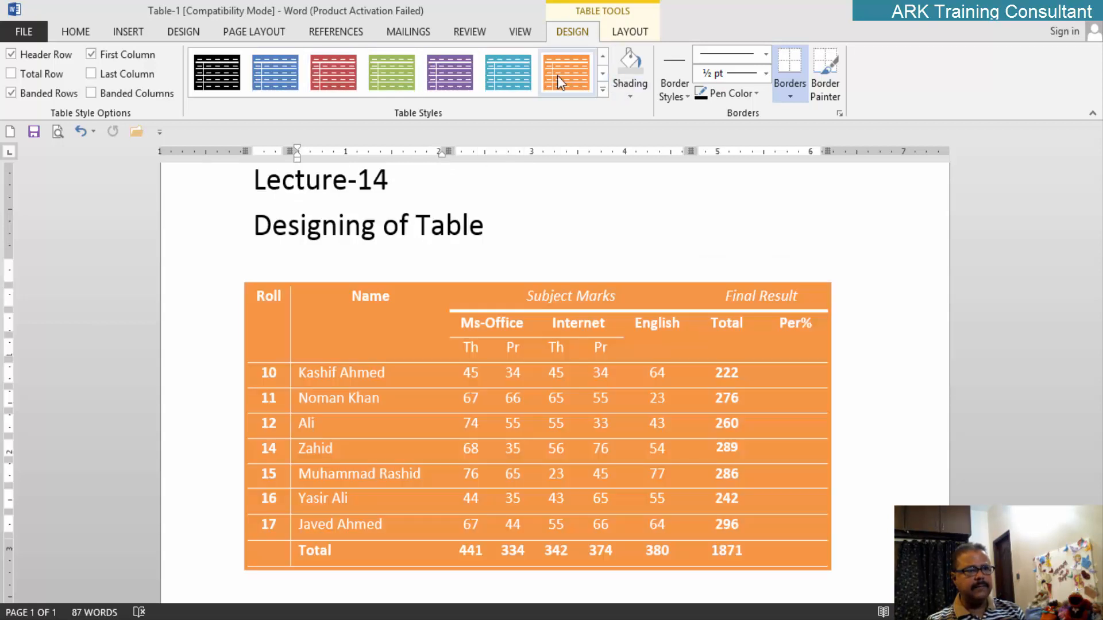
left_click(471, 78)
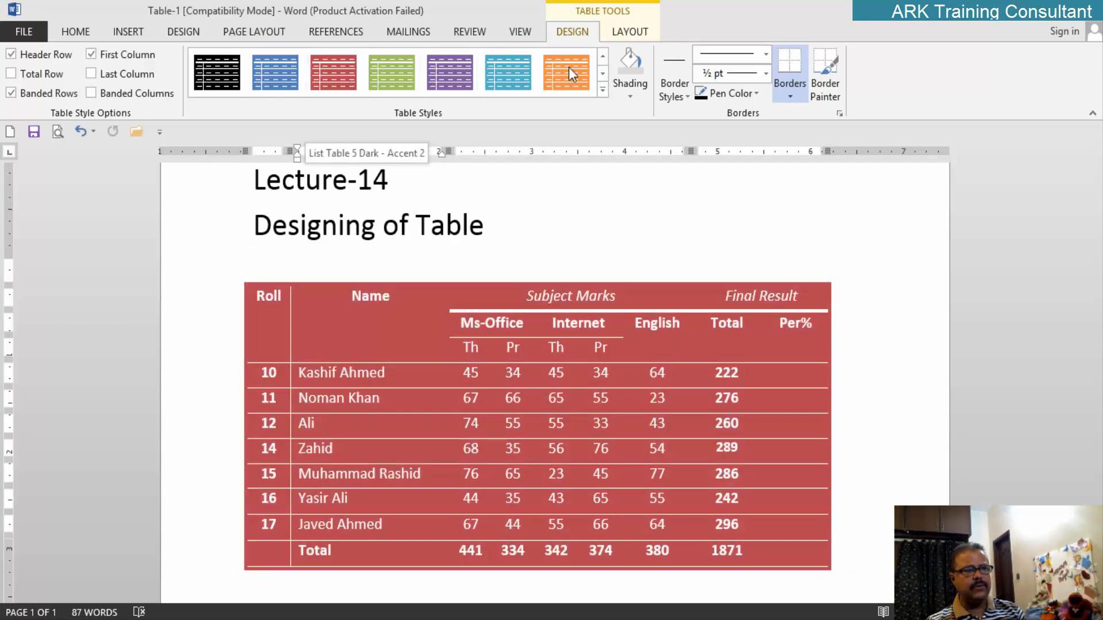
left_click(604, 73)
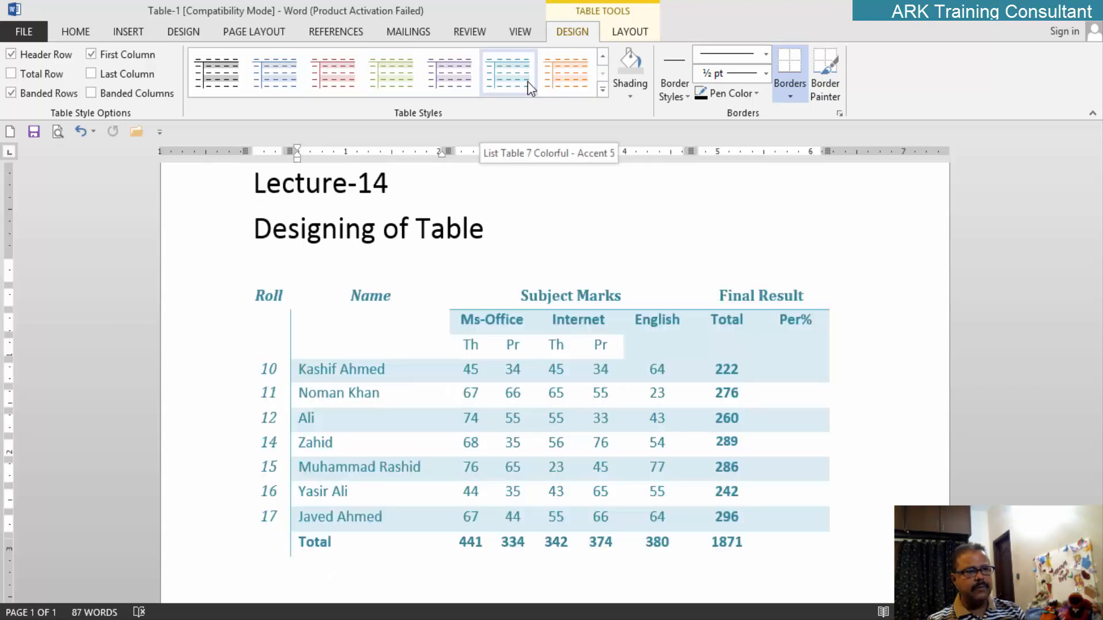
left_click(602, 57)
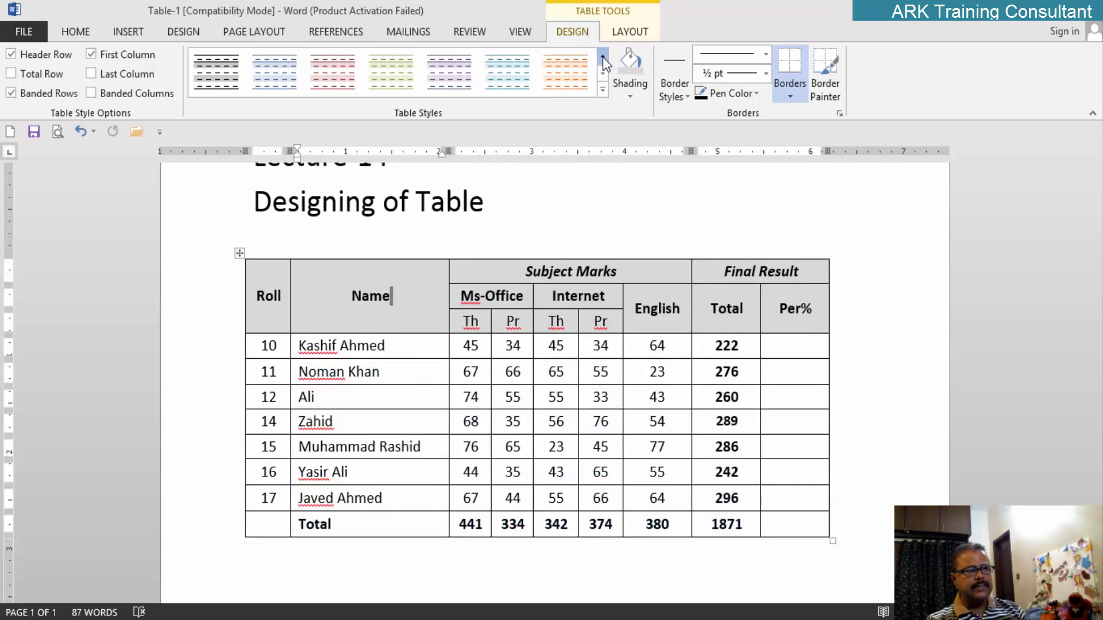
left_click(602, 56)
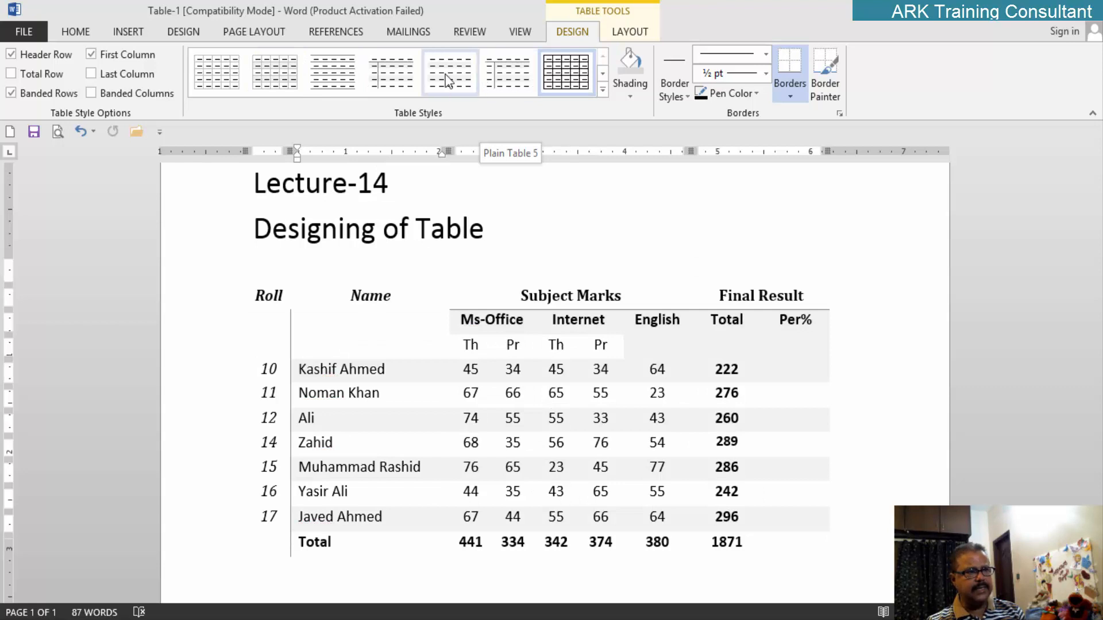
left_click(602, 74)
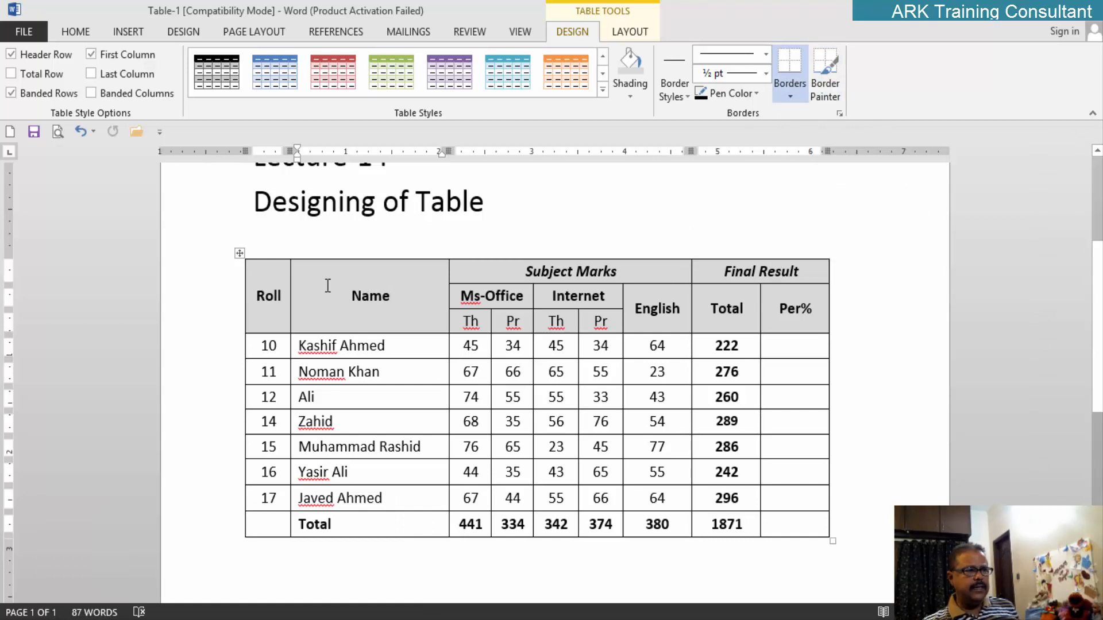
Apply the 3 pt diagonal-striped line style to all borders of the entire marks table.
left_click(238, 253)
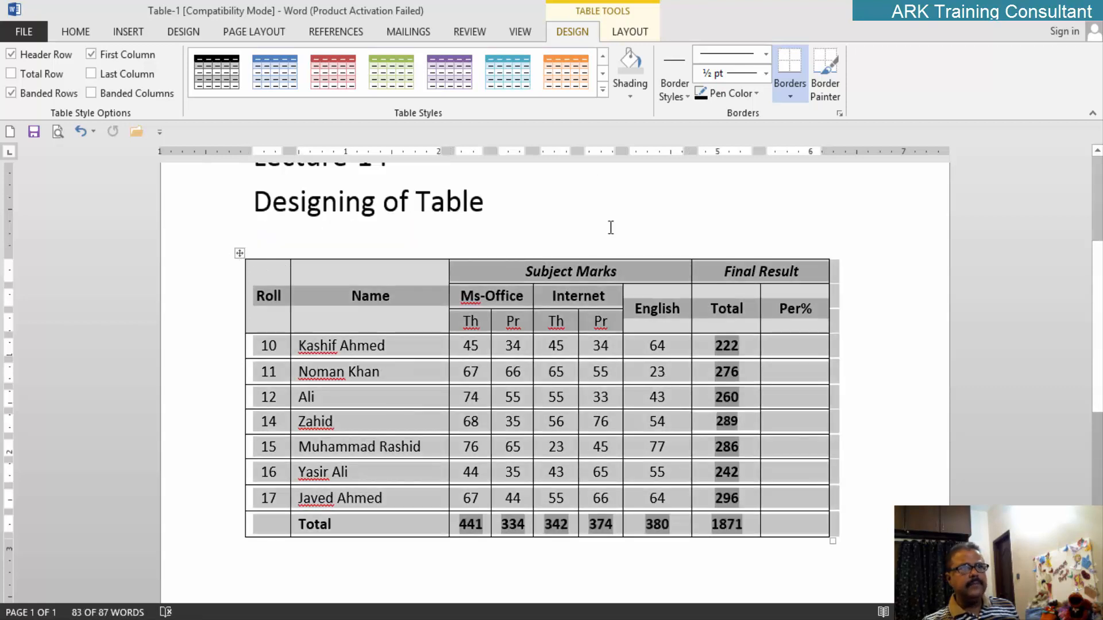
left_click(766, 57)
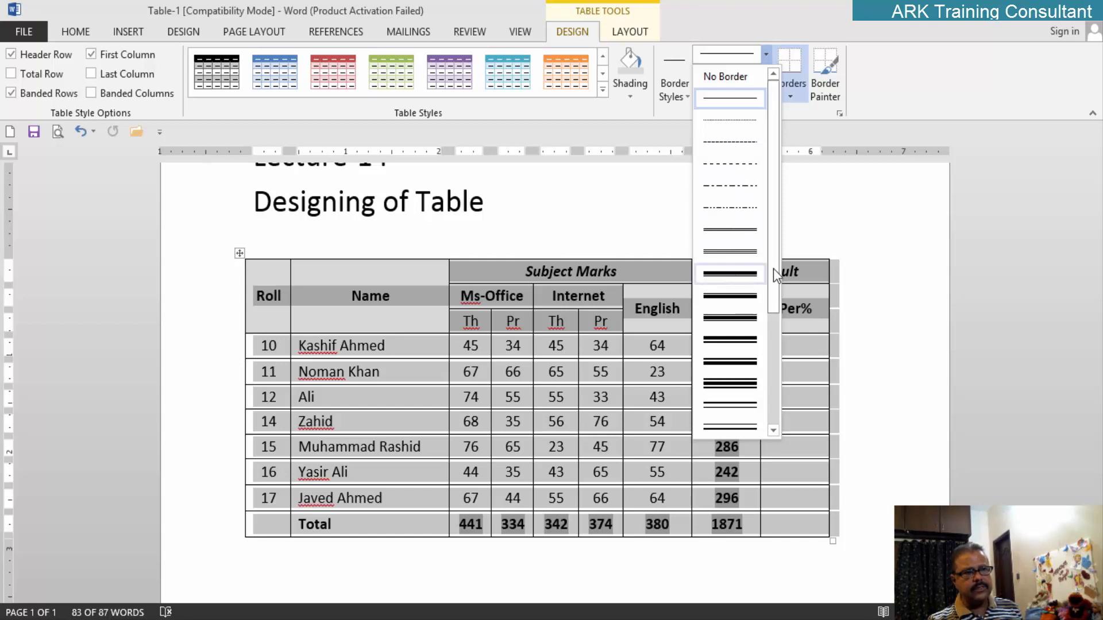
left_click_drag(776, 308, 773, 426)
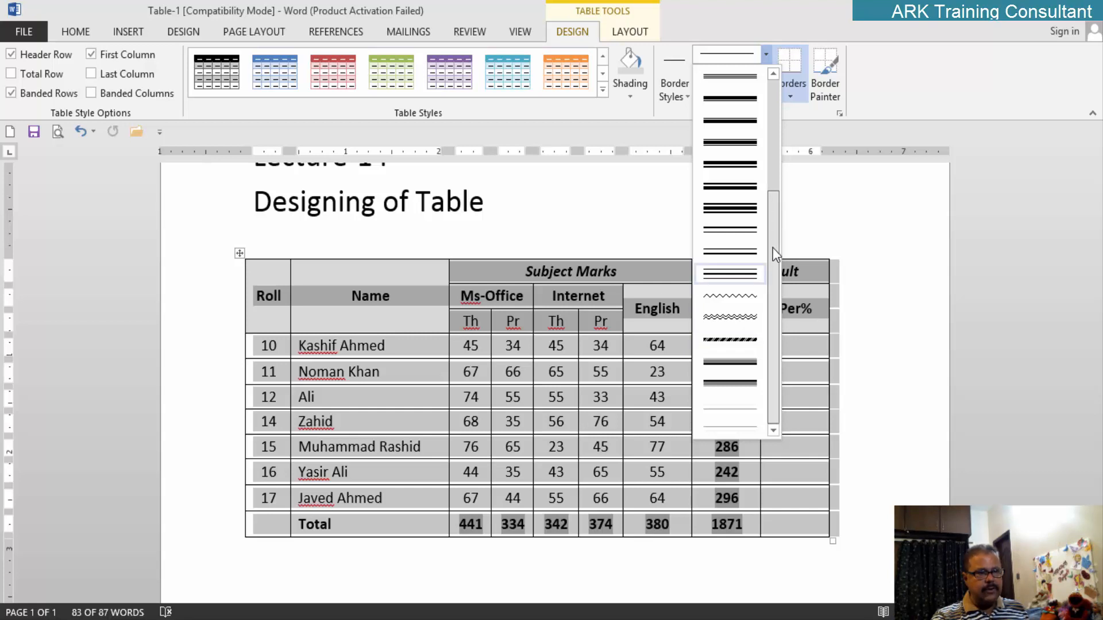
left_click_drag(773, 247, 780, 82)
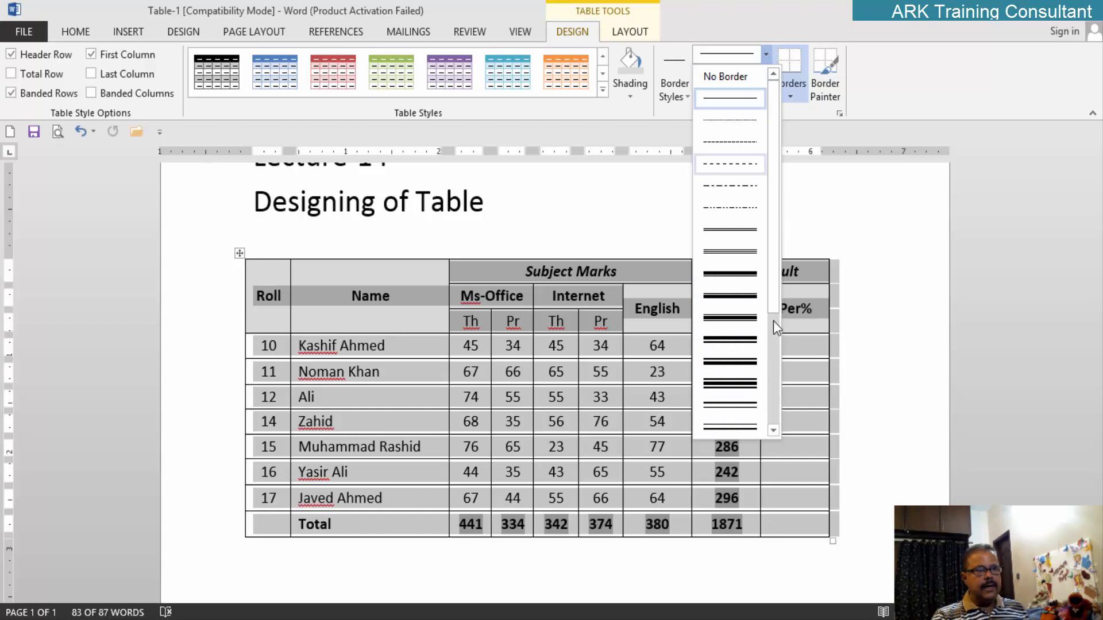
left_click_drag(774, 313, 773, 422)
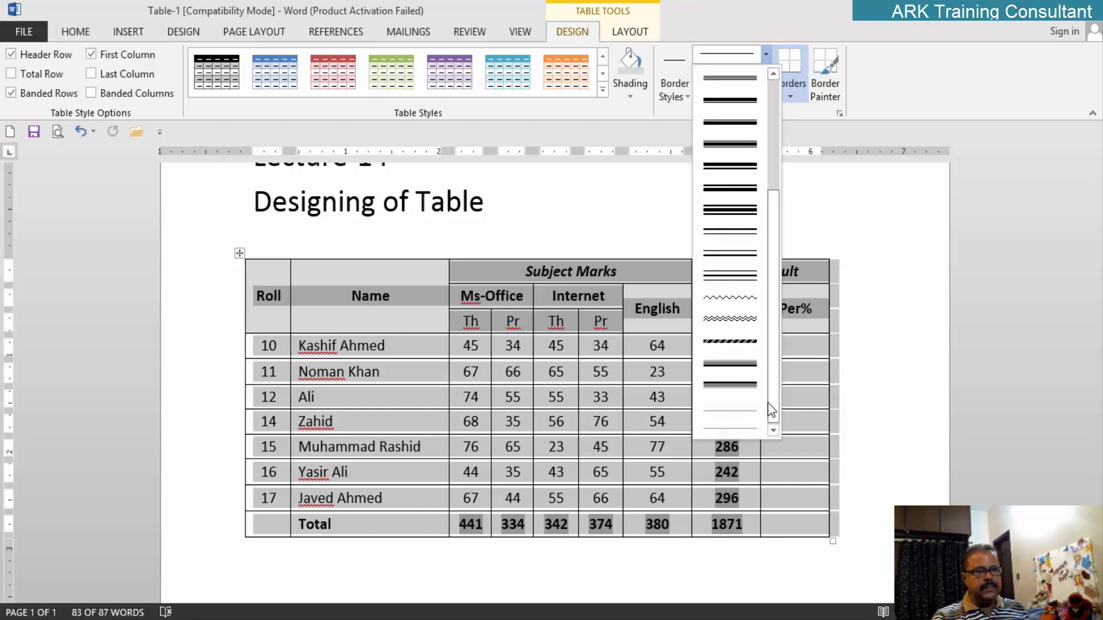
left_click(736, 343)
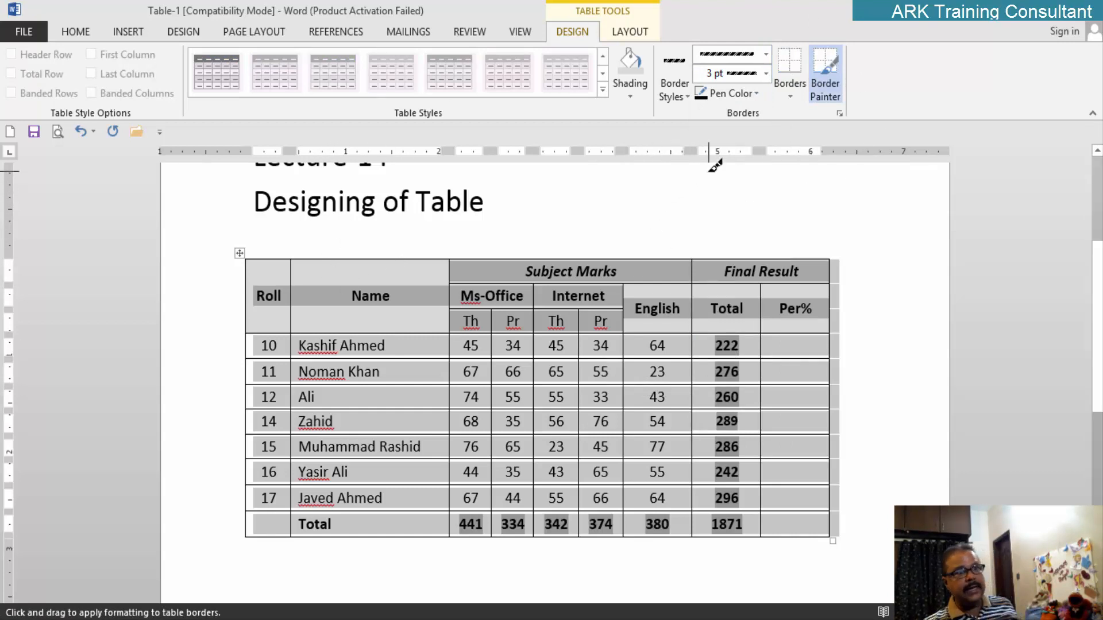
left_click(789, 98)
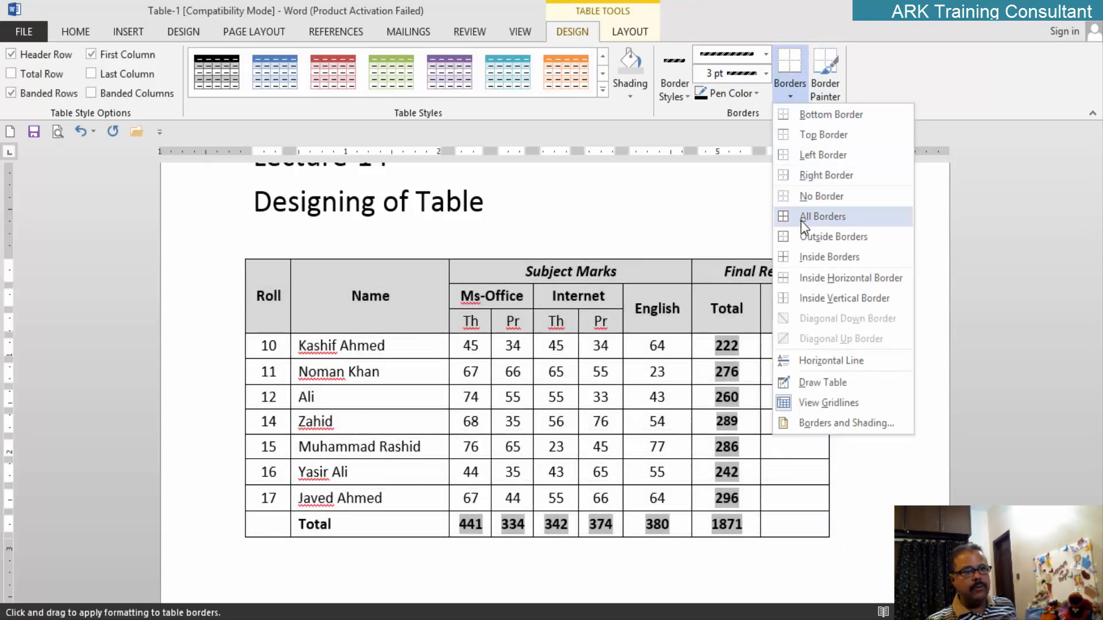
left_click(802, 221)
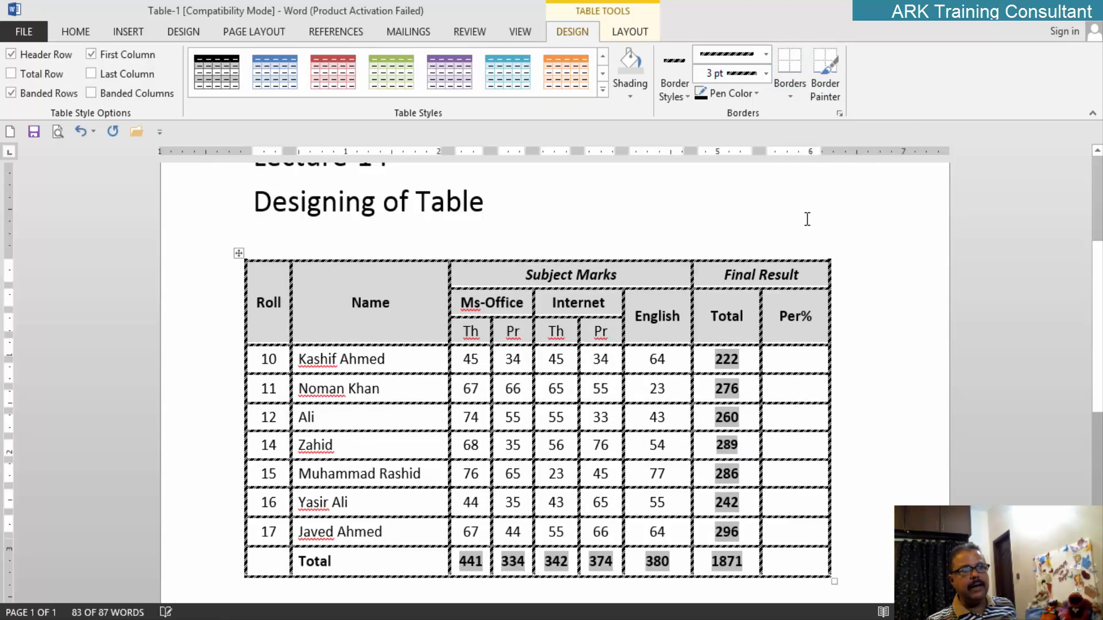
left_click(887, 252)
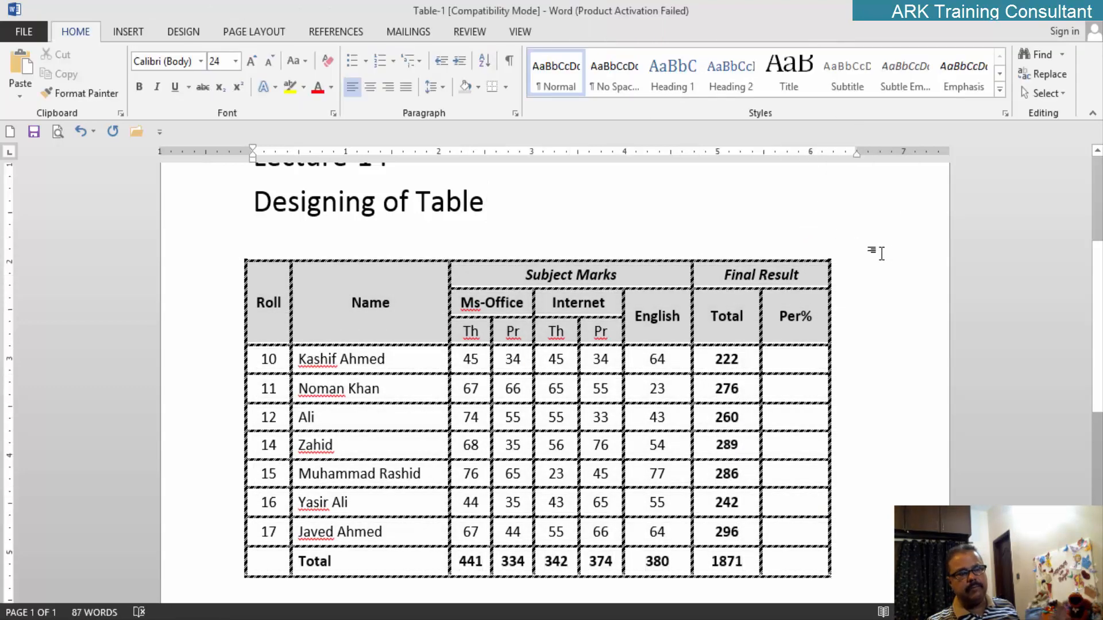
scroll(855, 251, "up", 2)
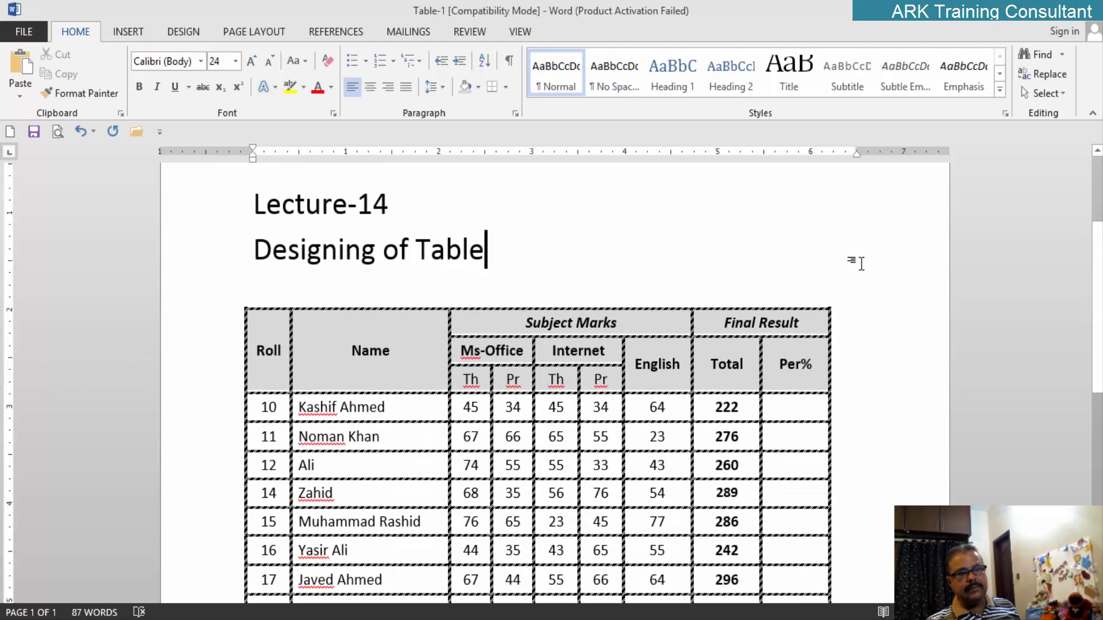
scroll(864, 270, "down", 1)
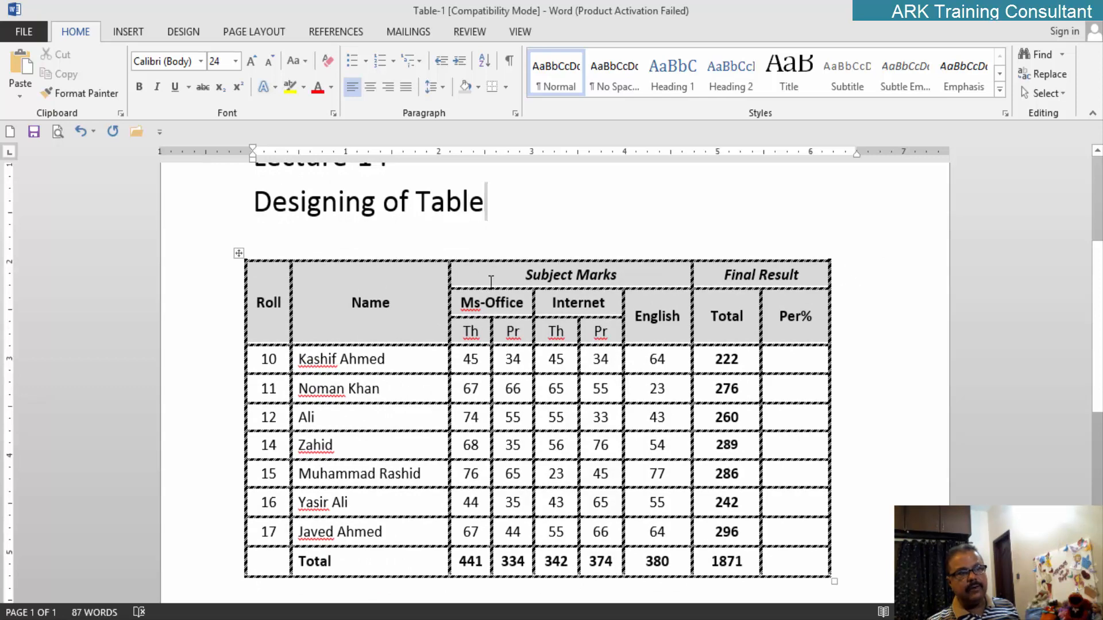
Apply the ¾ pt single wavy line style to all borders of the entire marks table.
left_click(239, 254)
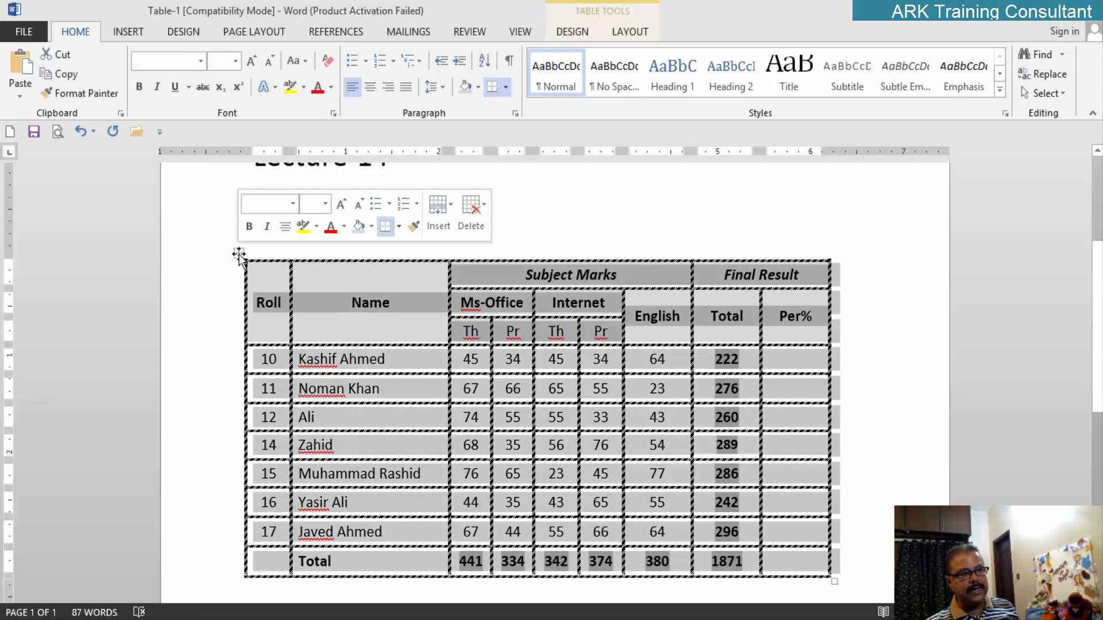
left_click(572, 32)
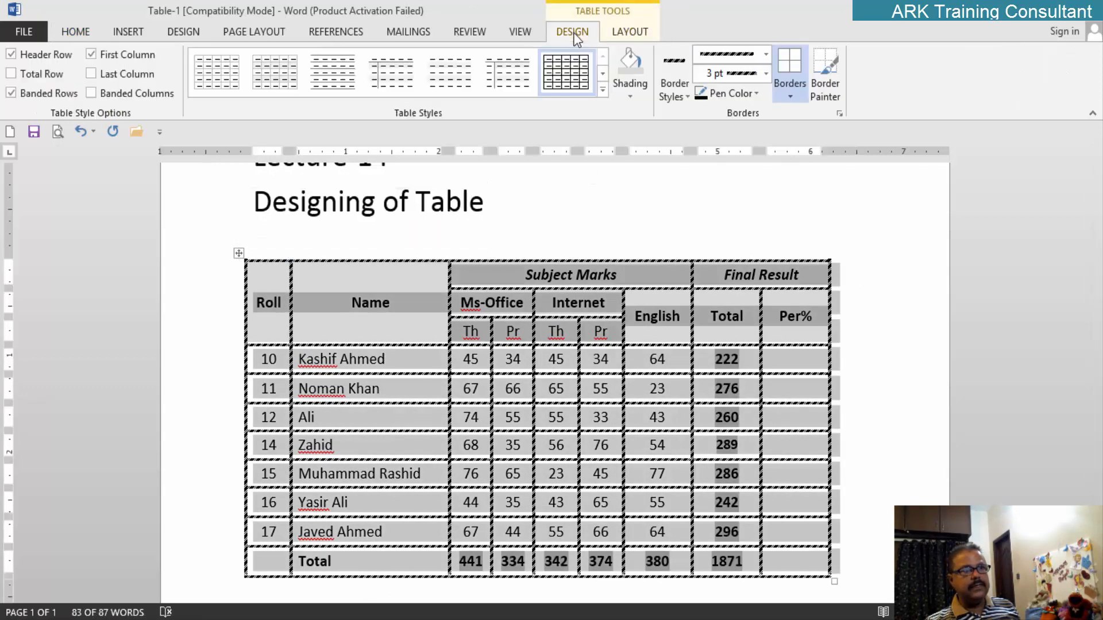
left_click(767, 55)
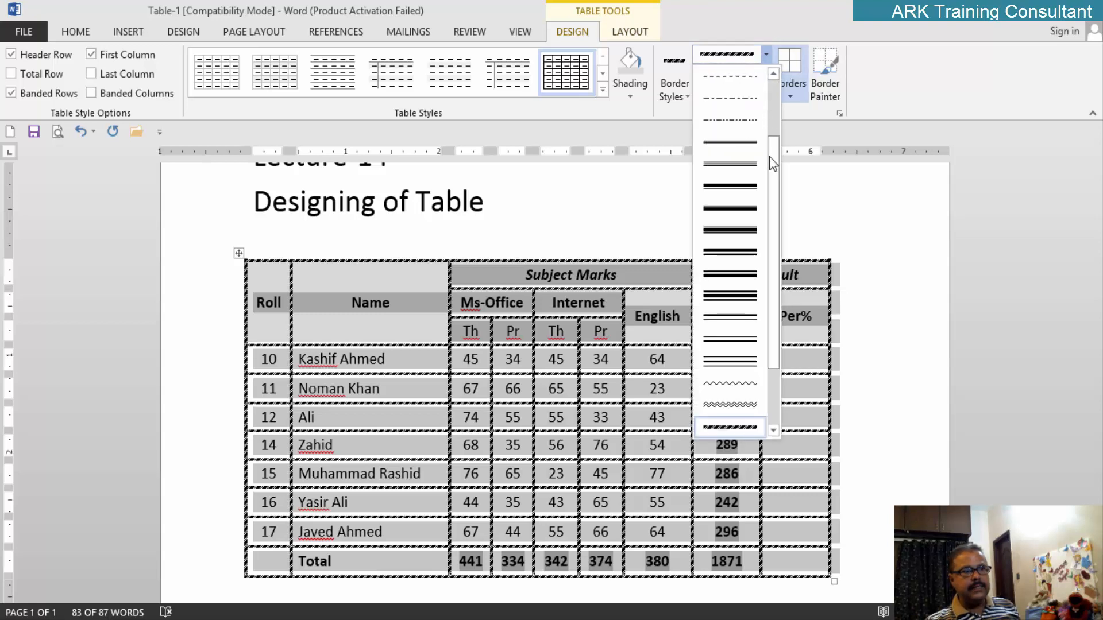
left_click_drag(771, 171, 770, 225)
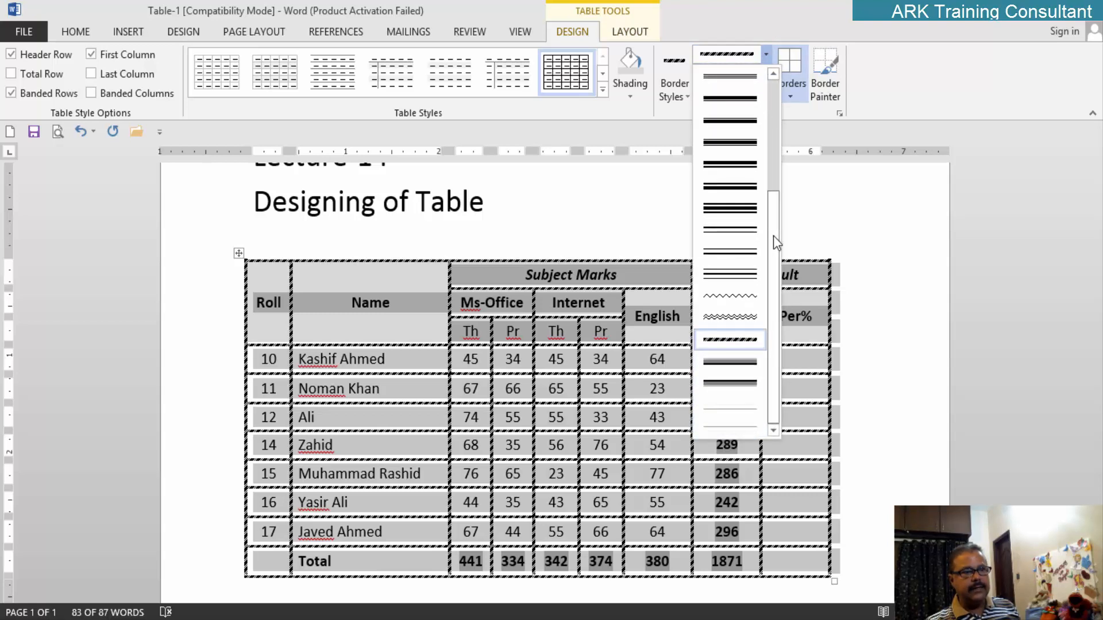
left_click(734, 297)
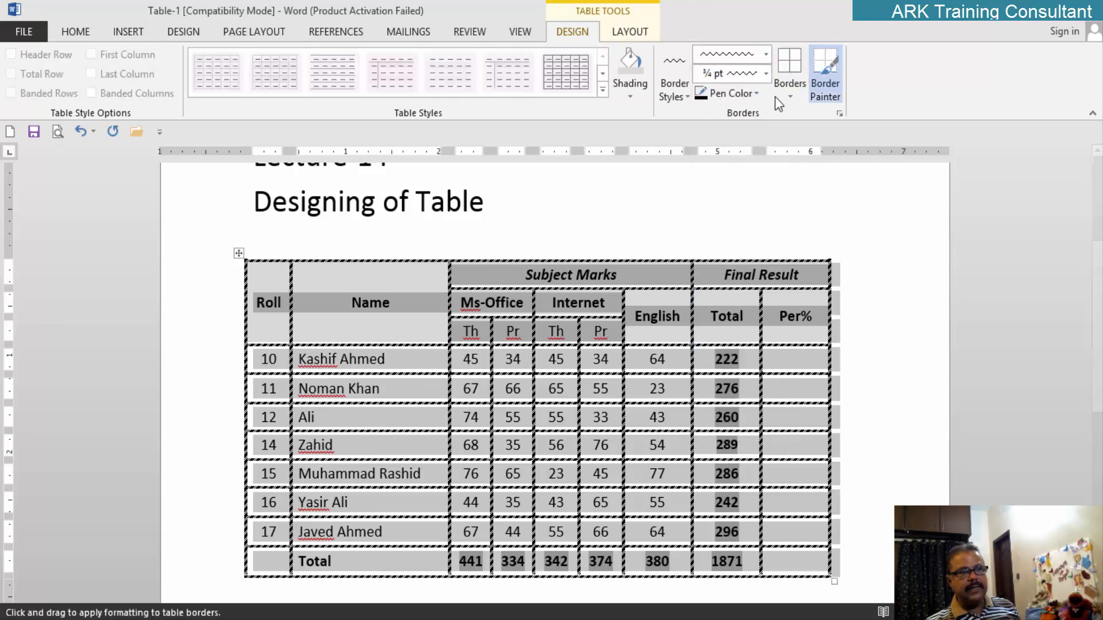
left_click(789, 97)
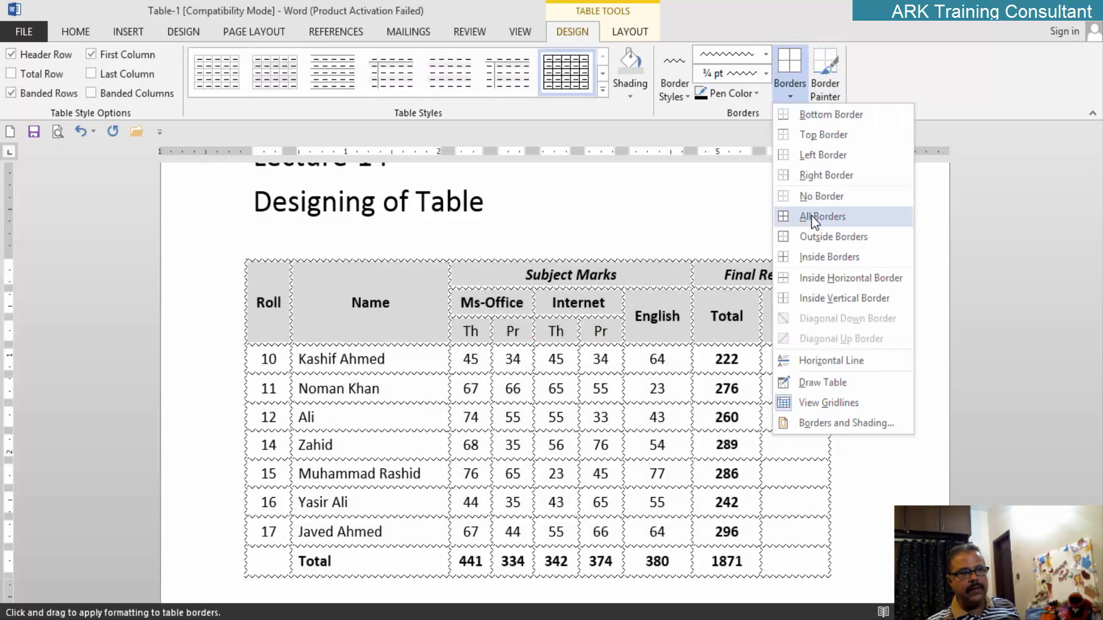
left_click(811, 216)
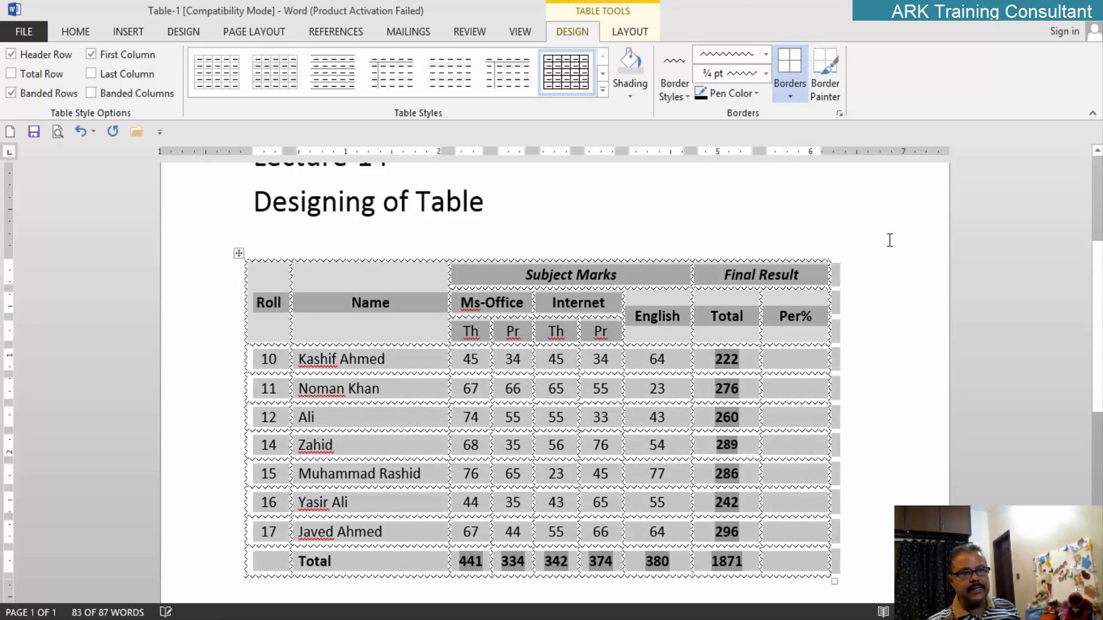
left_click(889, 240)
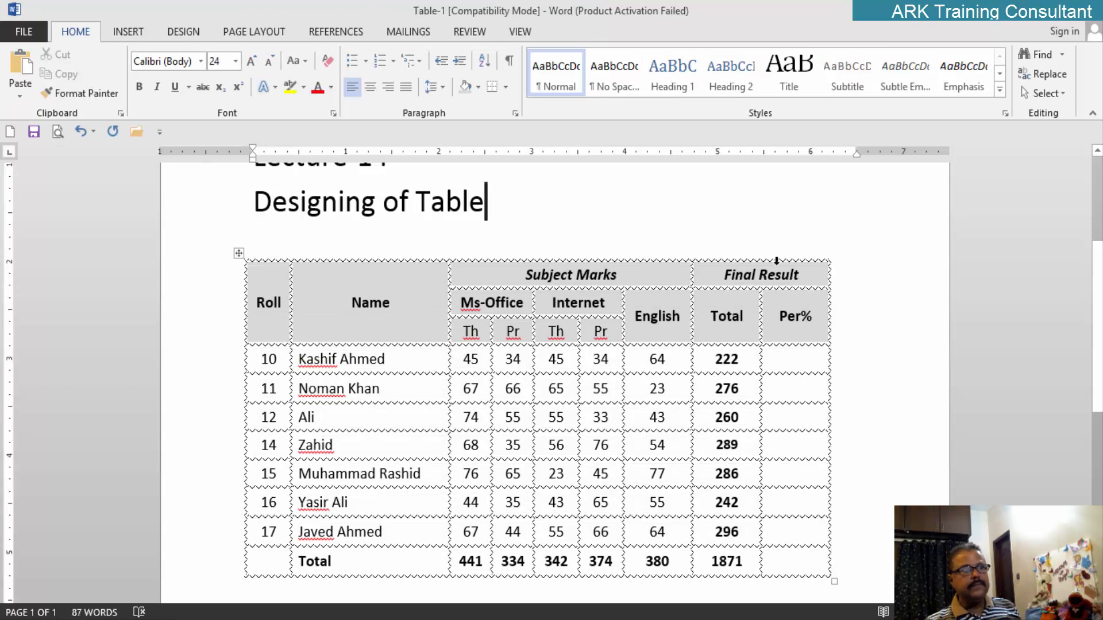
Apply the ½ pt double line style to all borders of the entire marks table.
left_click(239, 253)
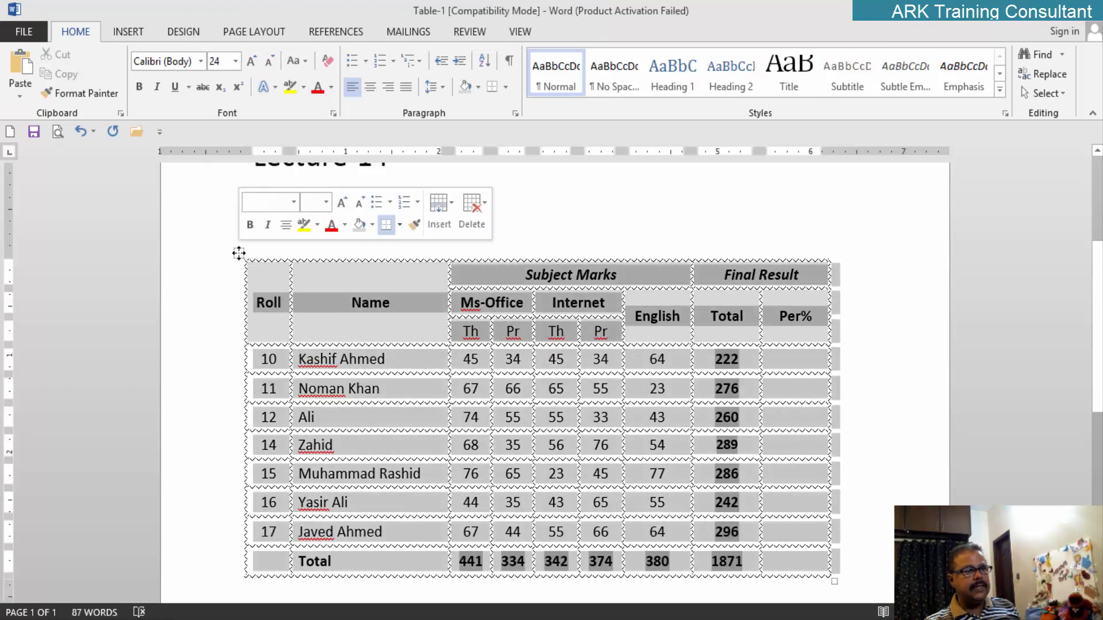
left_click(572, 31)
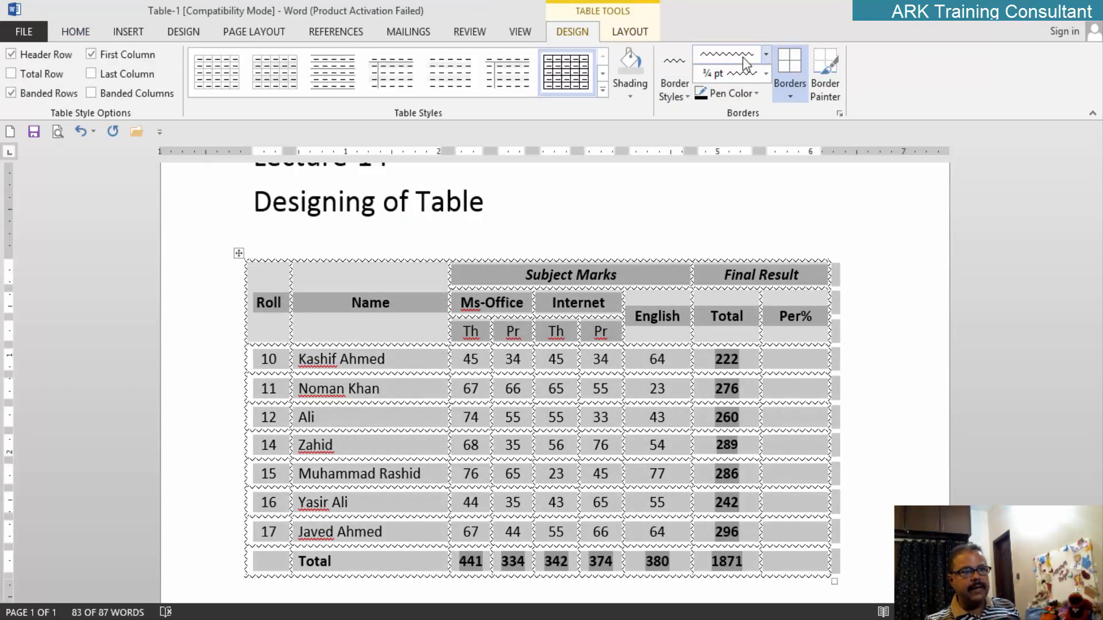
left_click(766, 54)
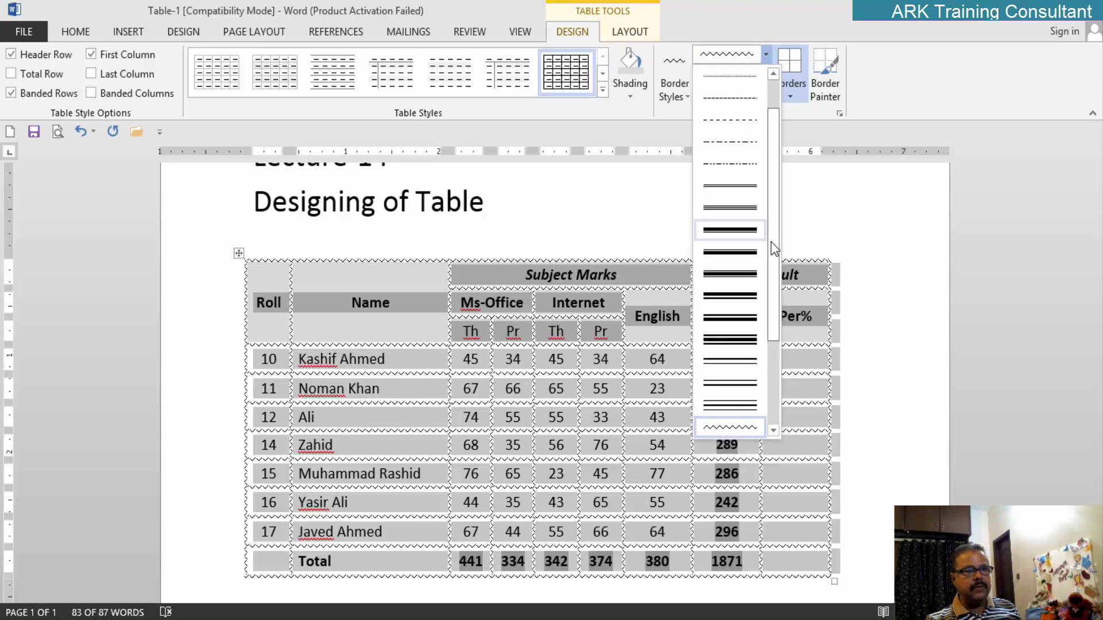
left_click(742, 188)
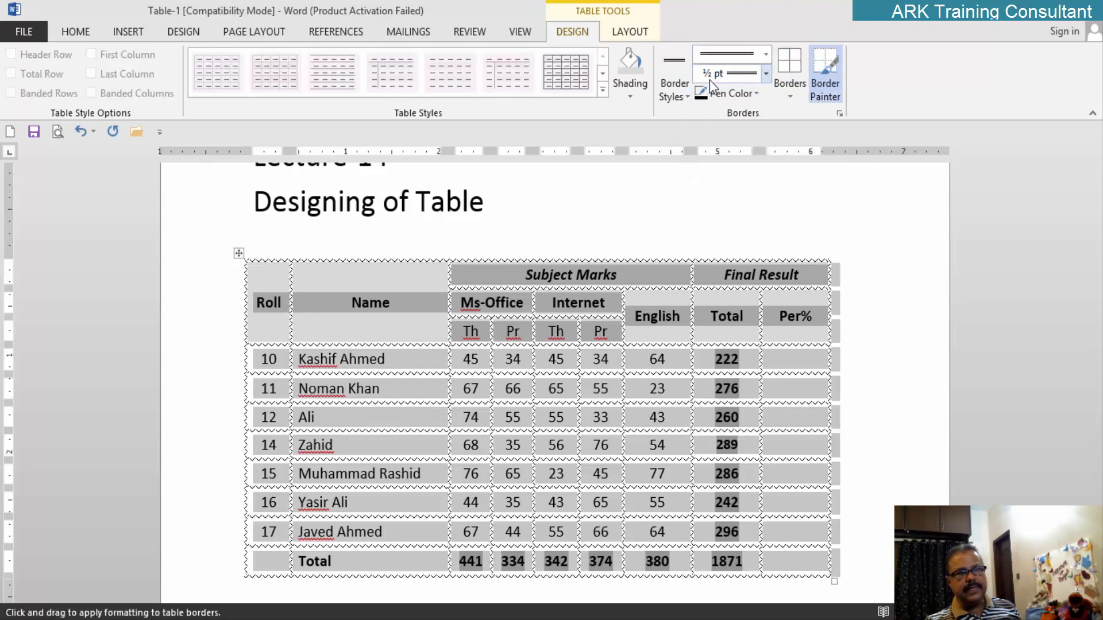
left_click(766, 74)
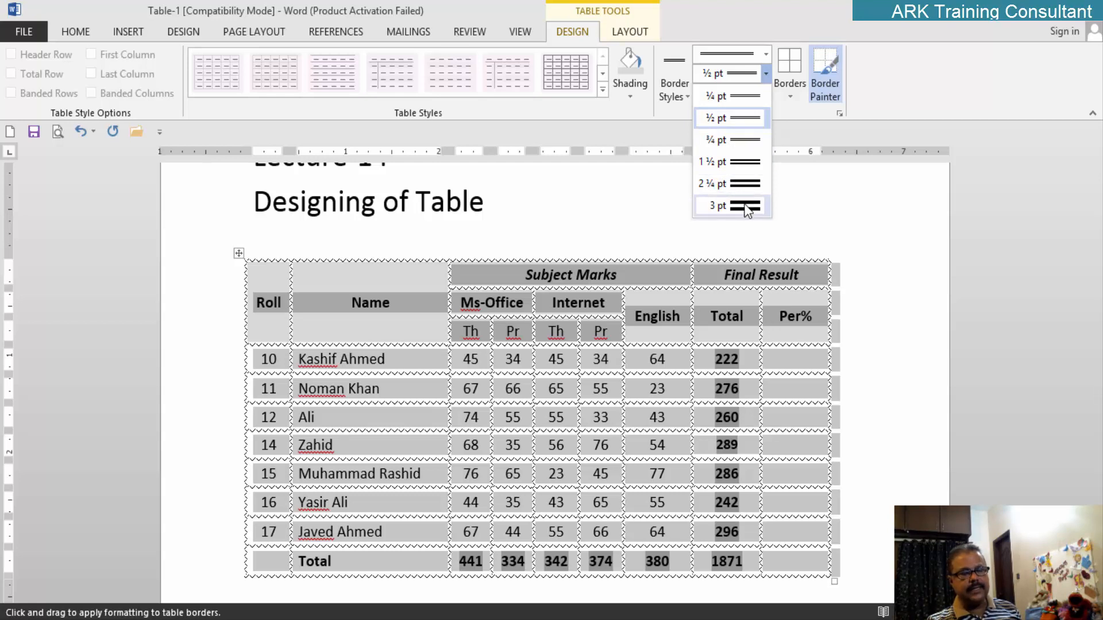
left_click(801, 215)
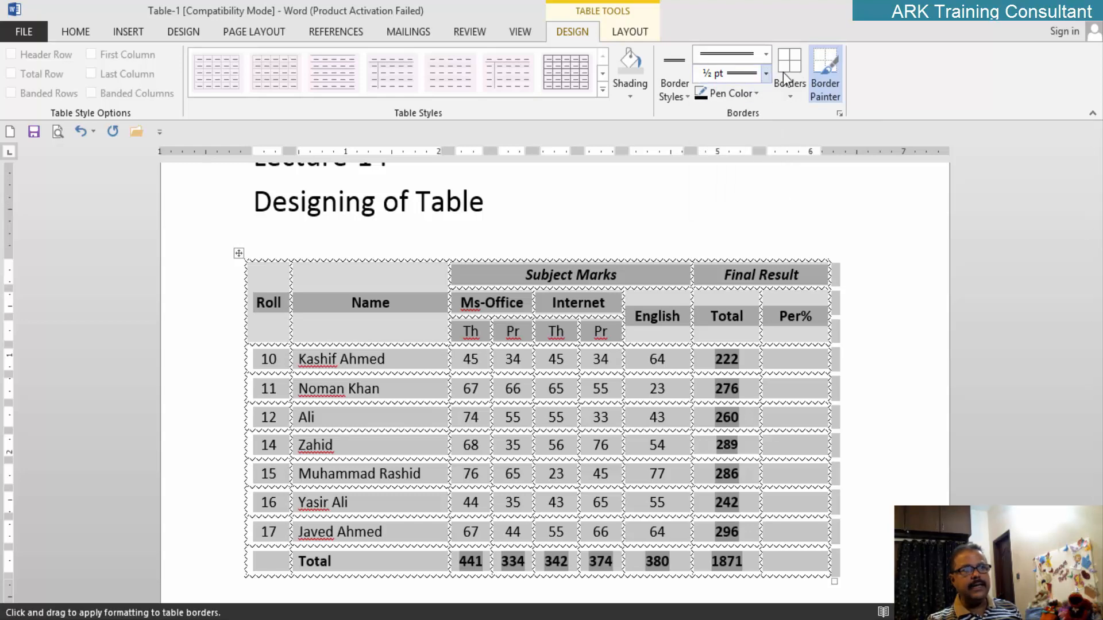
left_click(793, 99)
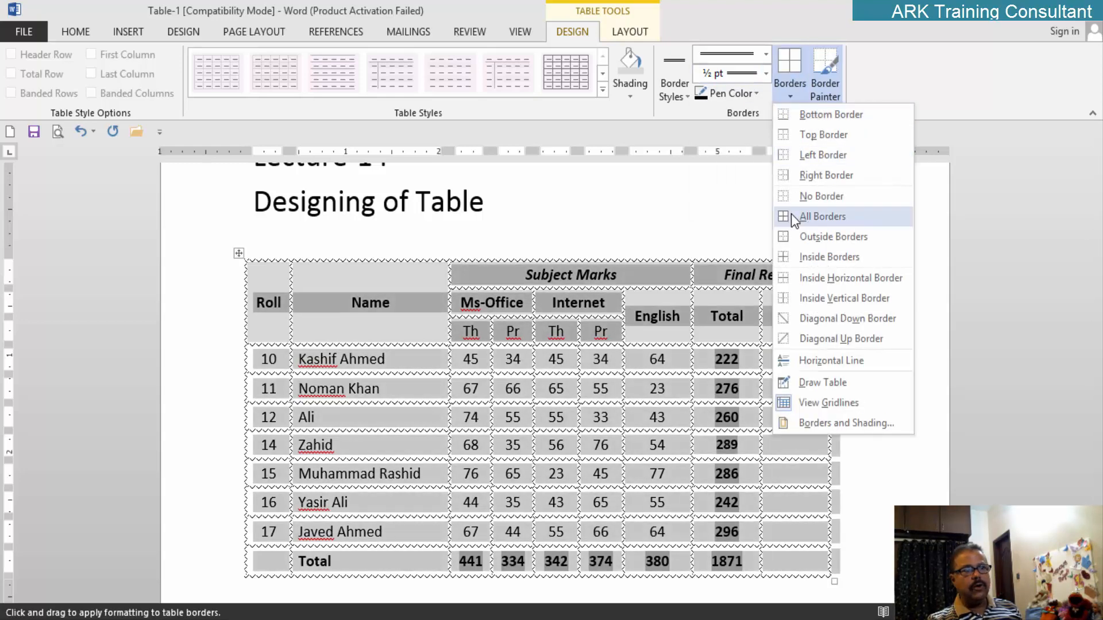
left_click(793, 216)
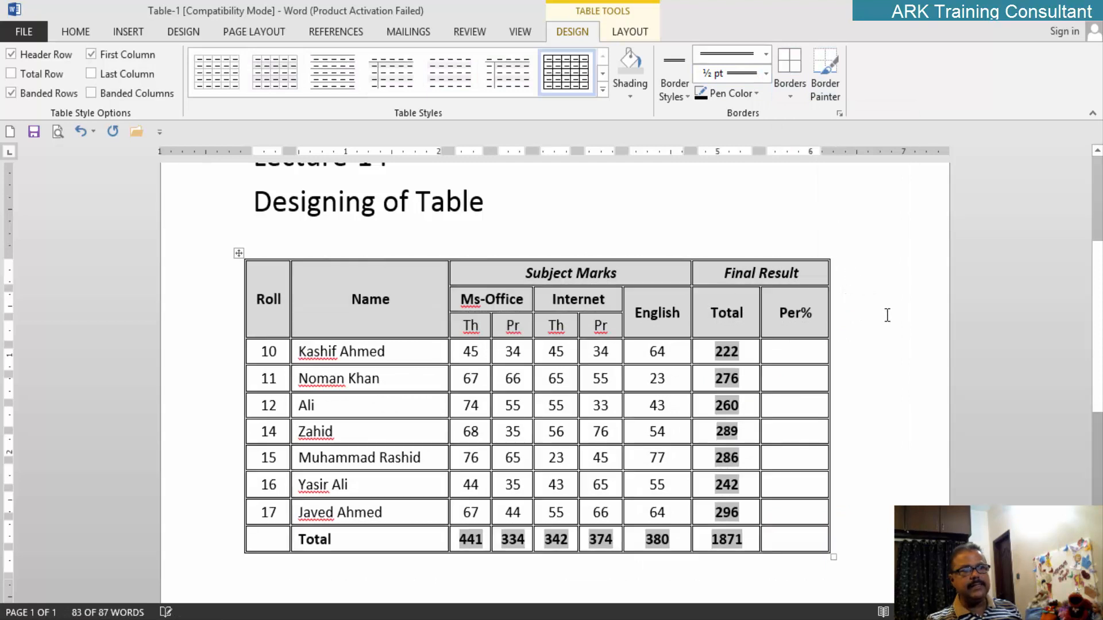
key("Up")
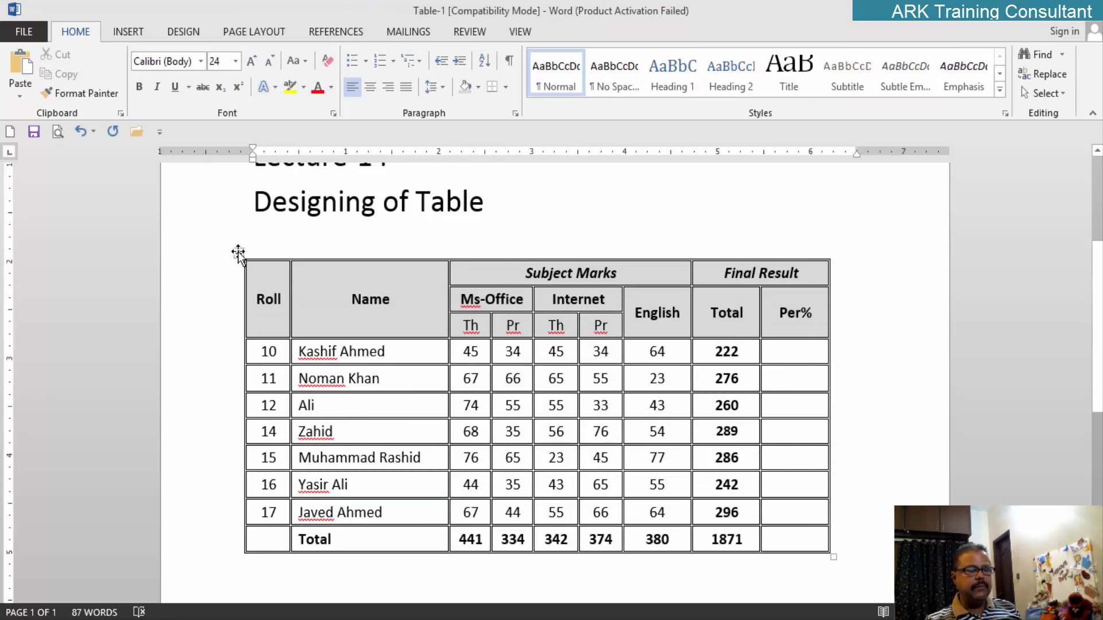
Set the border pen color to standard Red and apply it to all borders of the entire marks table.
left_click(238, 253)
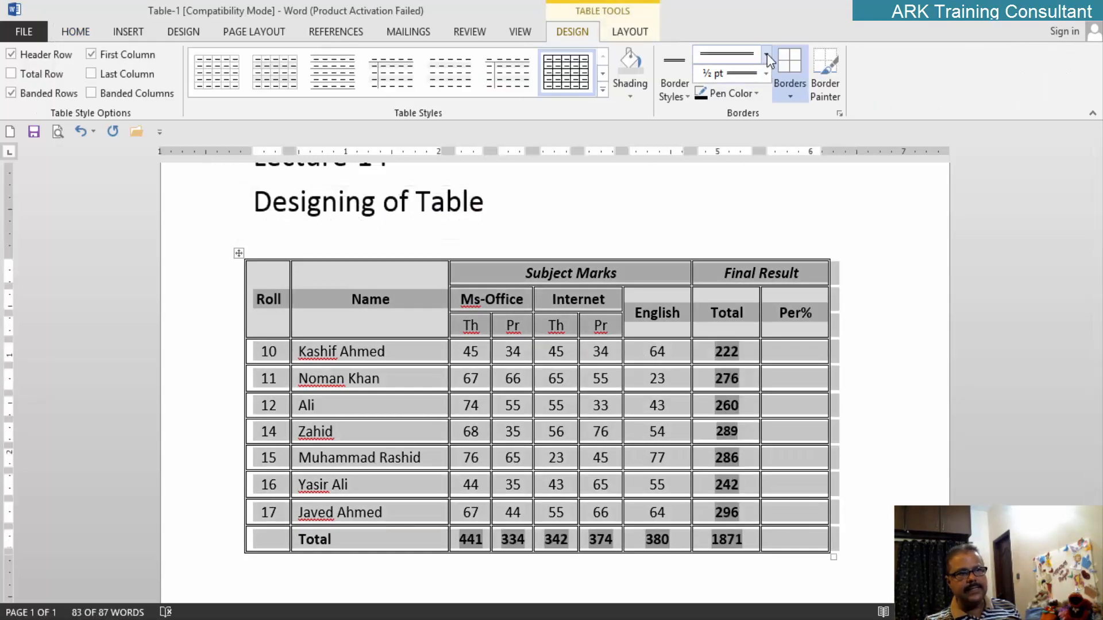
left_click(757, 93)
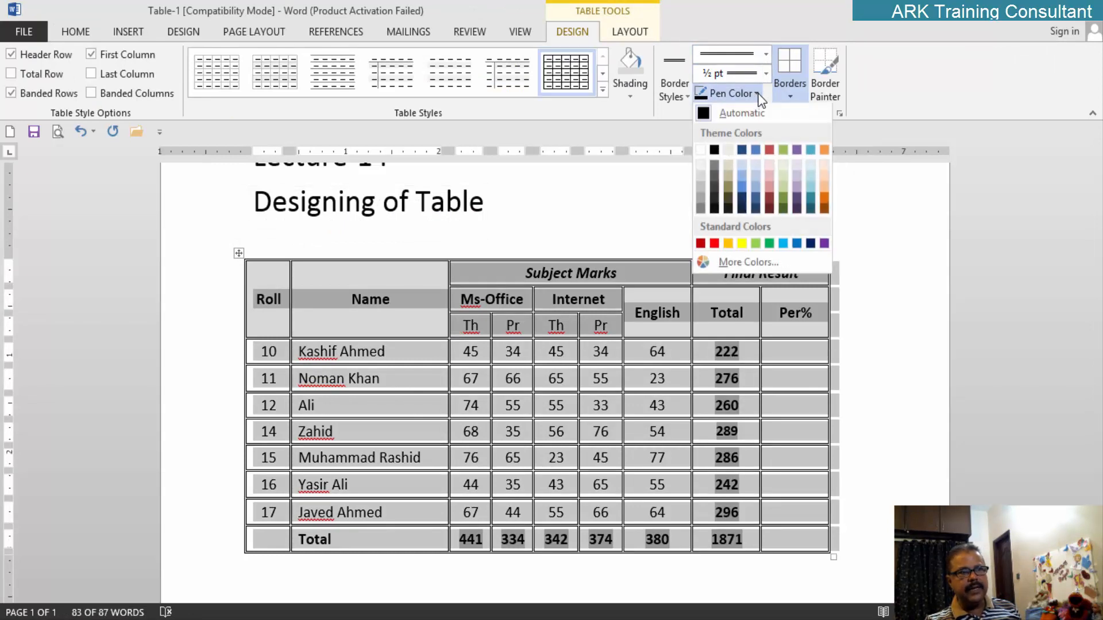
left_click(713, 246)
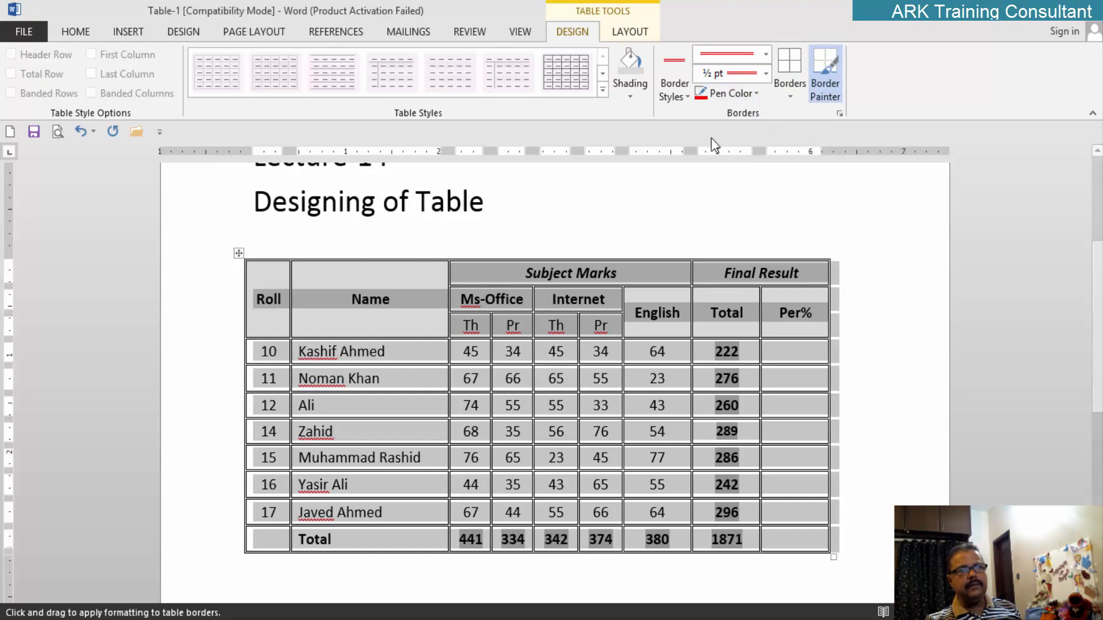
left_click(789, 69)
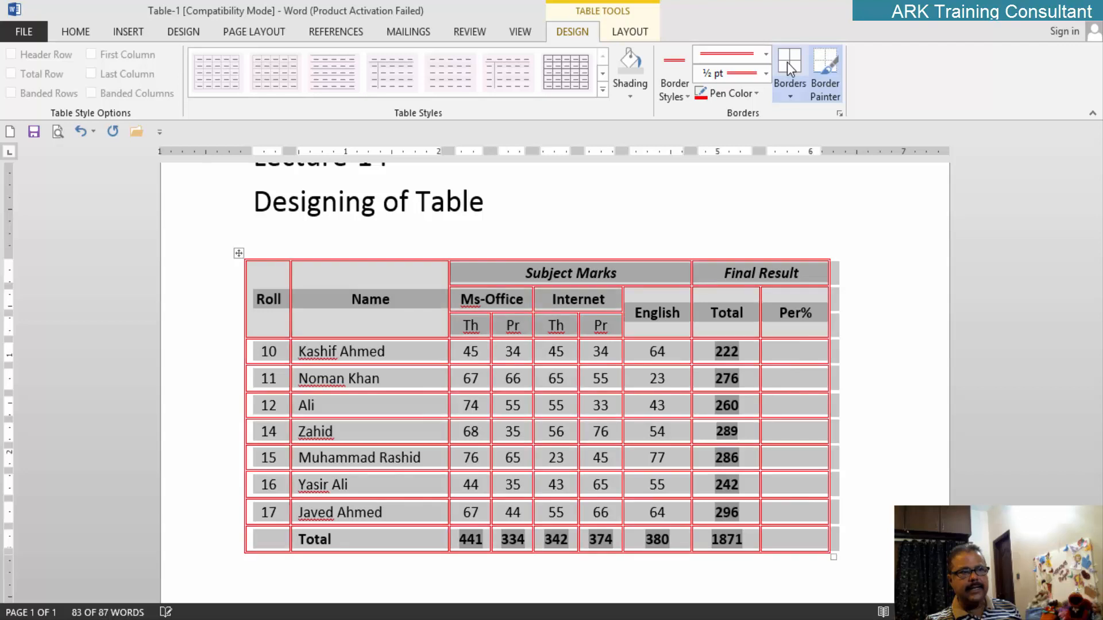
left_click(881, 272)
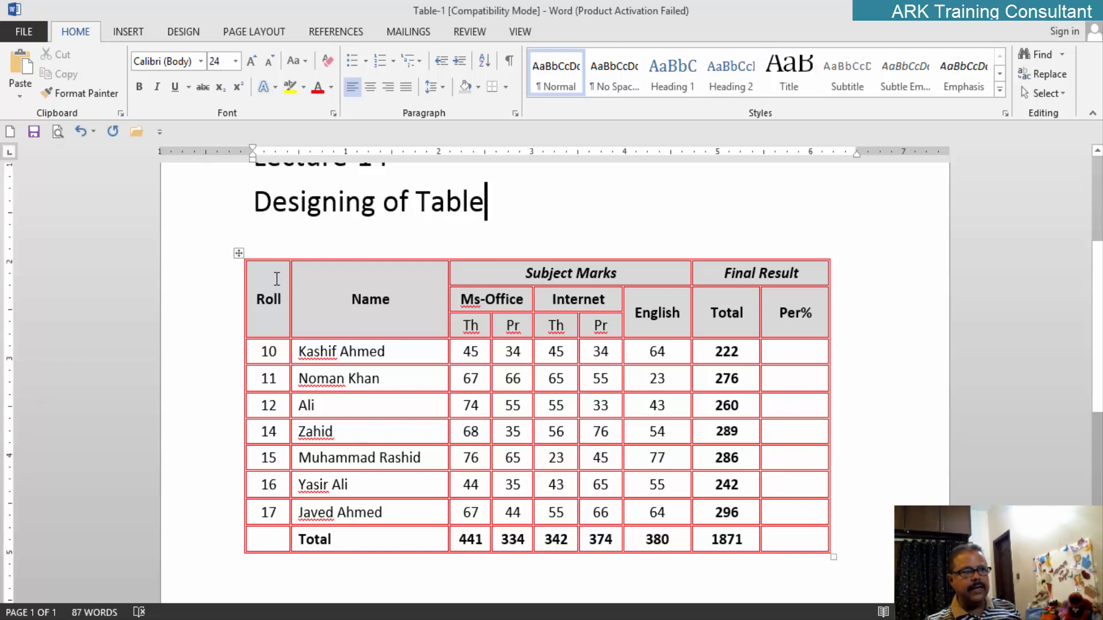
Select the entire marks table, choose the red diagonal-striped border line style and check its available line weights.
left_click(238, 254)
left_click(572, 32)
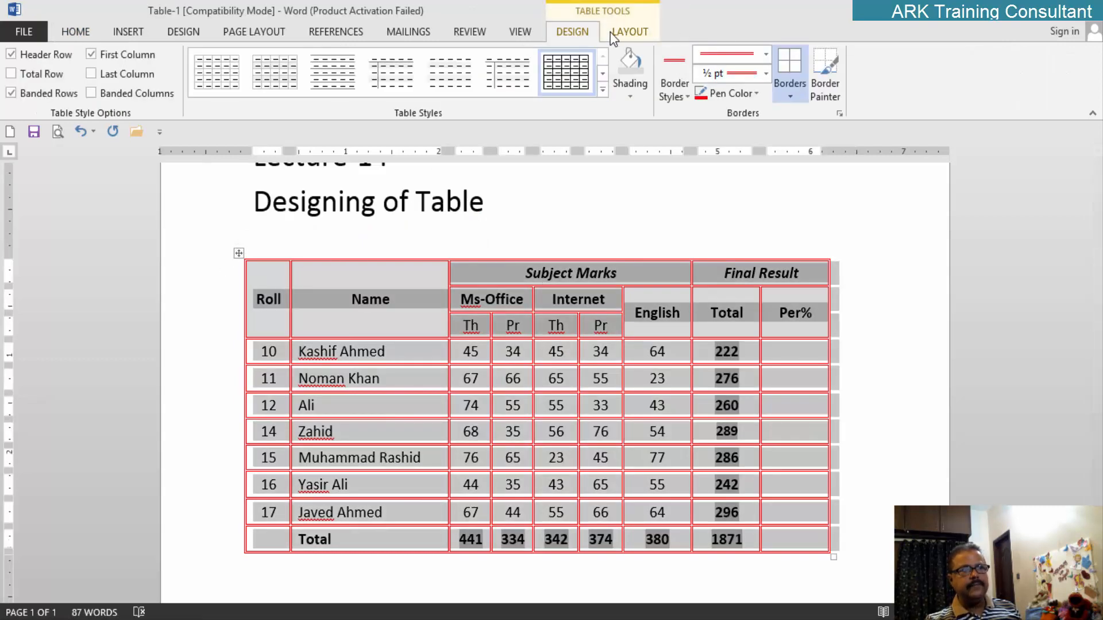
left_click(766, 54)
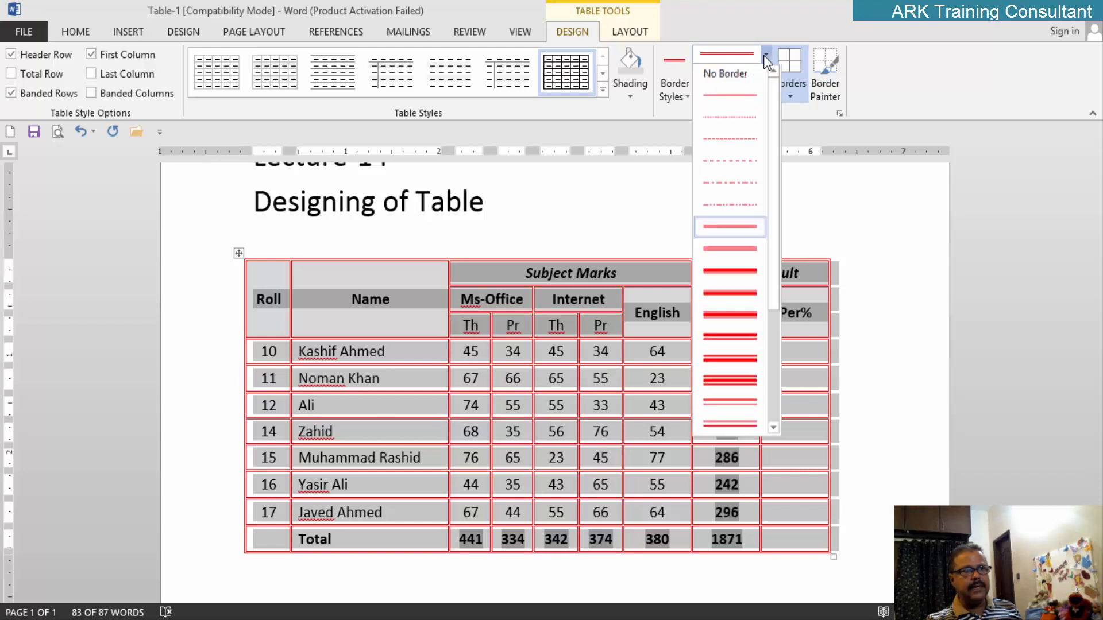
mouse_move(776, 153)
left_mouse_down()
mouse_move(767, 243)
mouse_move(784, 119)
mouse_move(762, 140)
left_mouse_up()
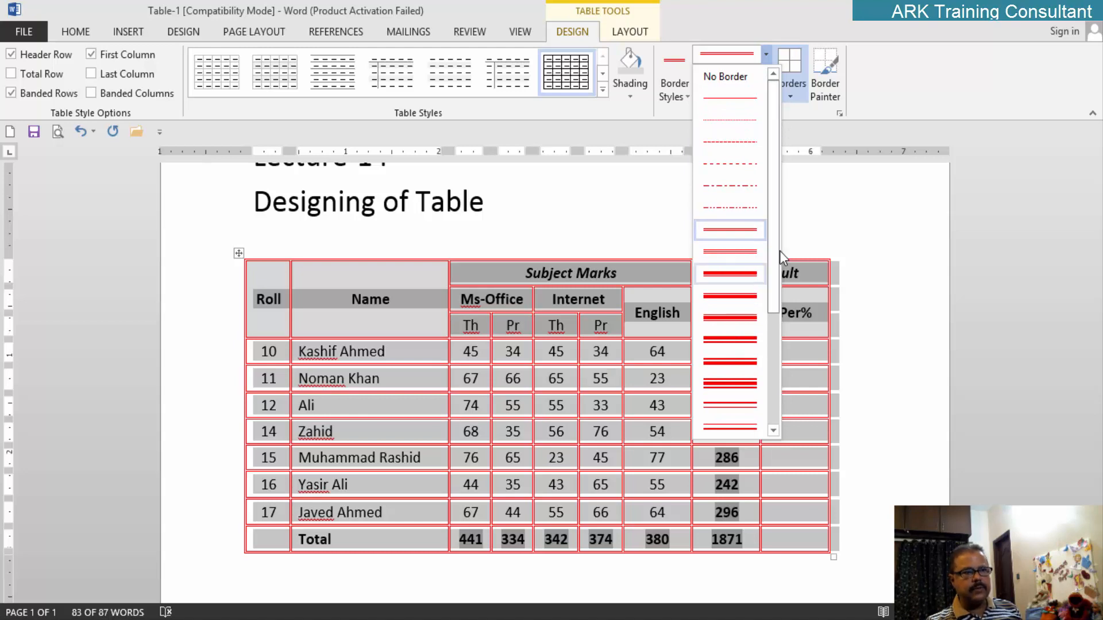
left_click_drag(773, 223, 769, 377)
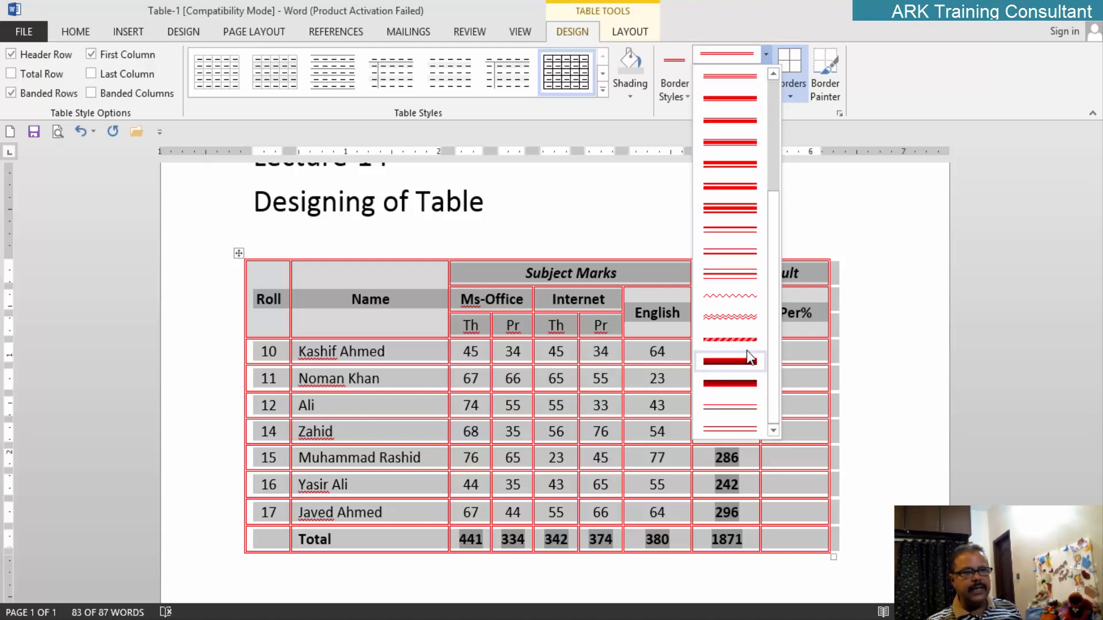
left_click(746, 342)
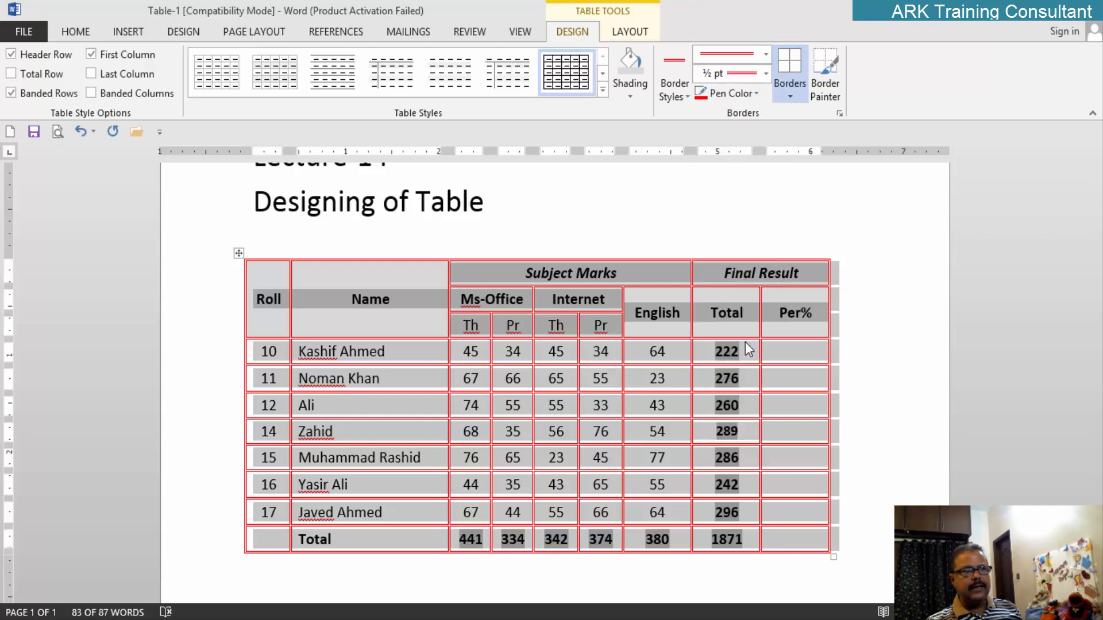
left_click(767, 75)
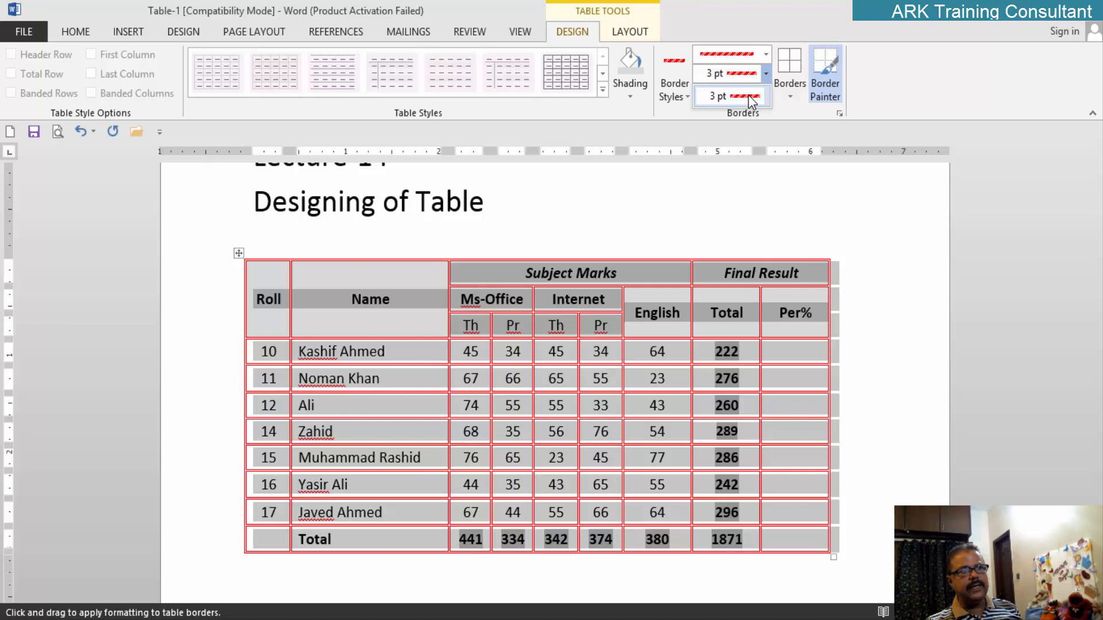
left_click(871, 215)
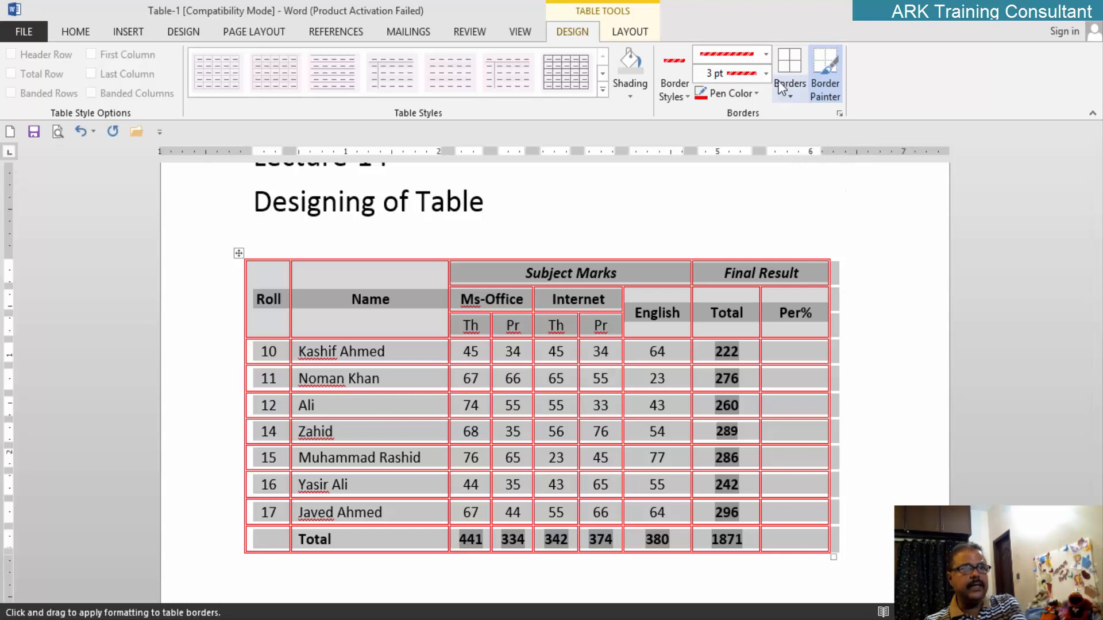
Apply the red thin-and-thick double line style at 6 pt to all borders of the selected marks table.
left_click(767, 56)
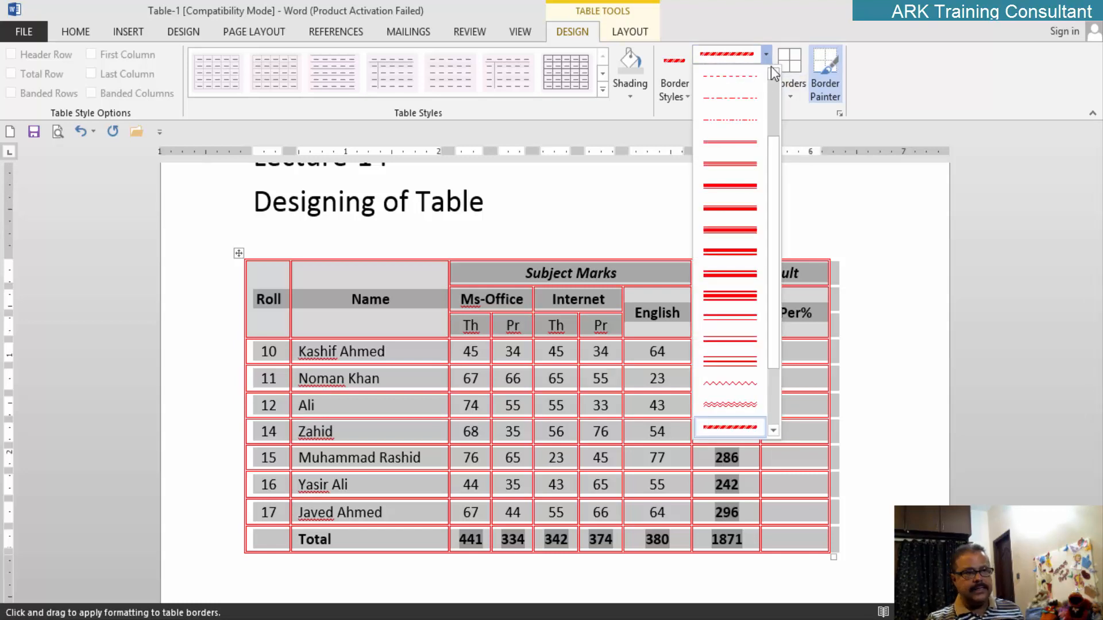
left_click(735, 186)
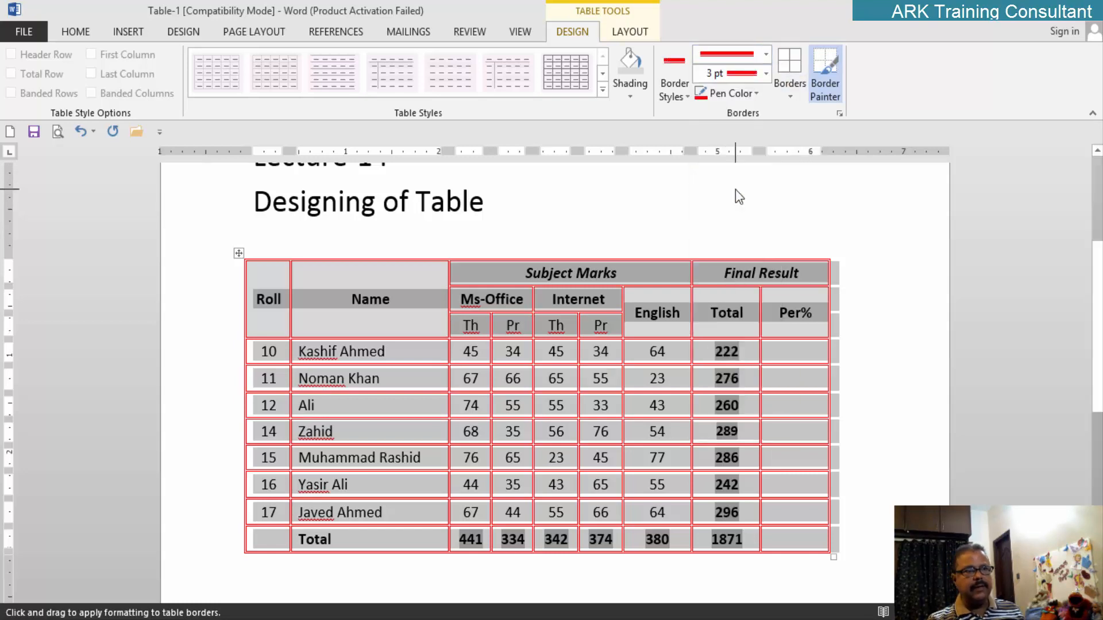
left_click(765, 73)
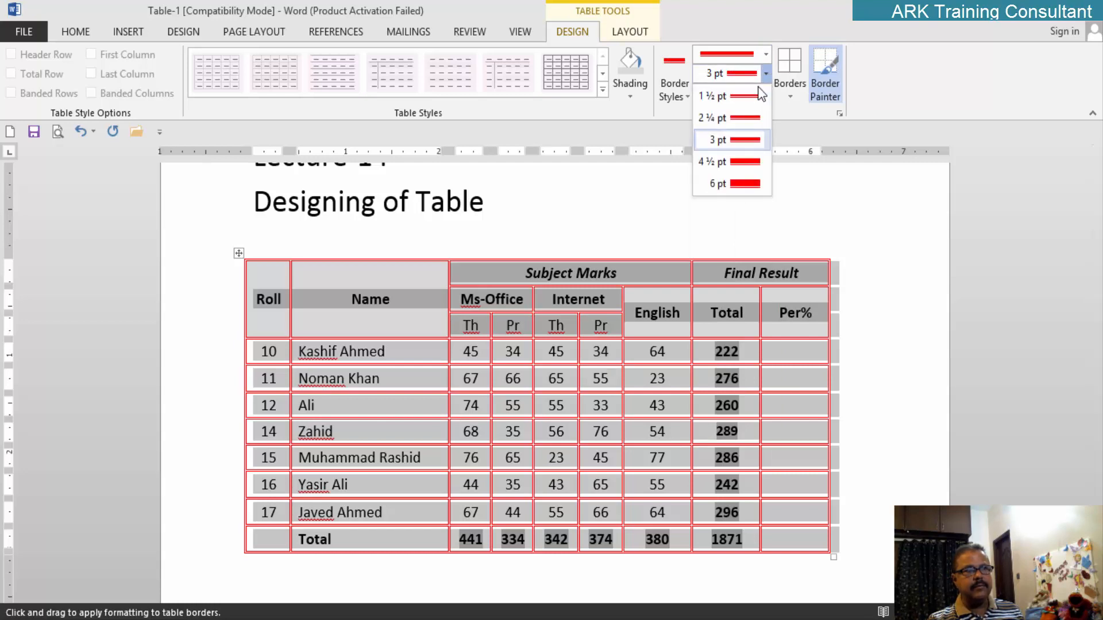
left_click(756, 184)
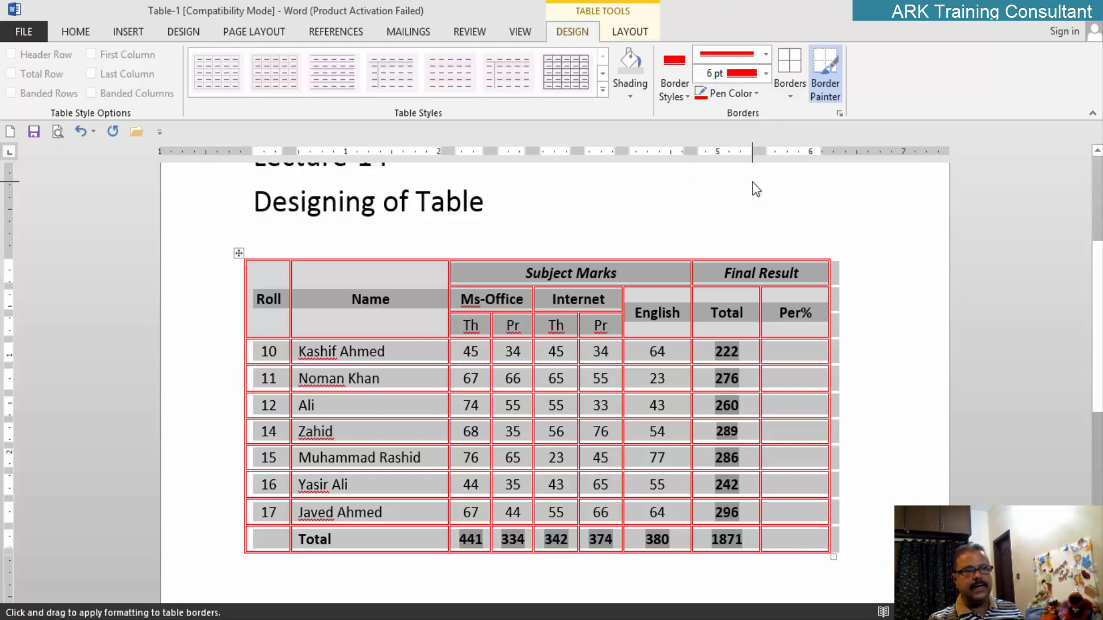
left_click(788, 63)
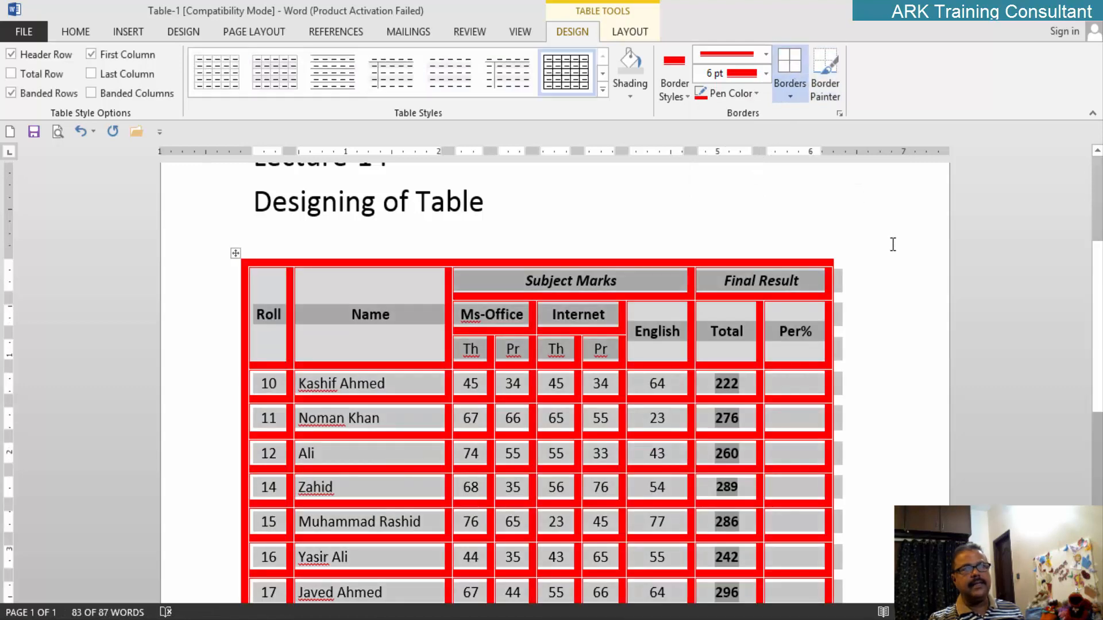
left_click(891, 241)
scroll(905, 333, "down", 5)
scroll(907, 334, "up", 3)
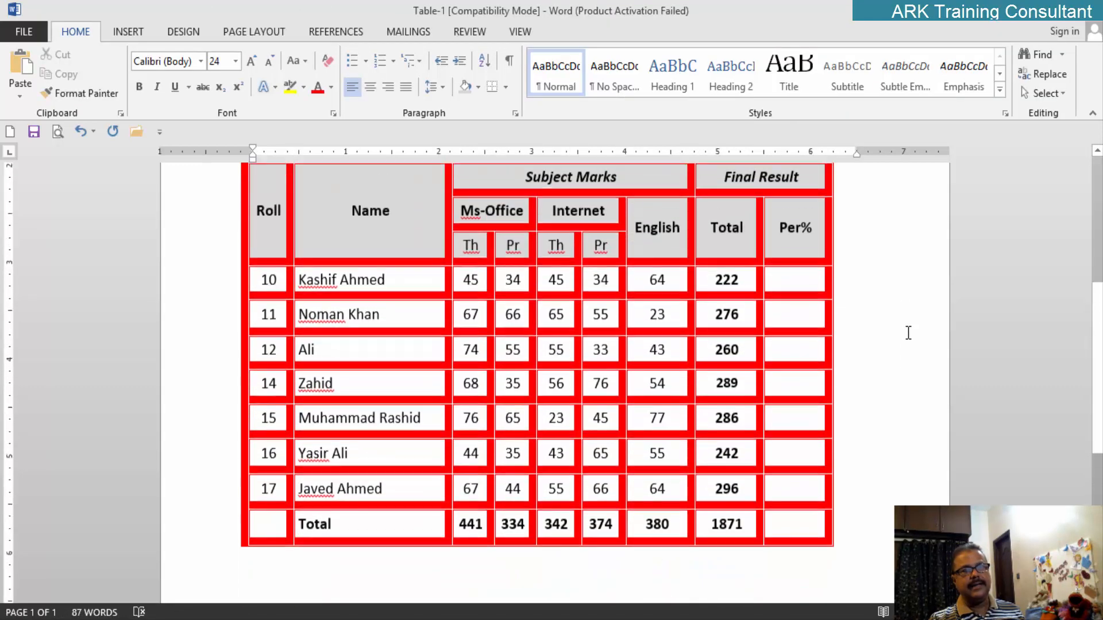
Apply a single ¼ pt line in standard Blue to all borders of the entire marks table.
scroll(907, 333, "up", 2)
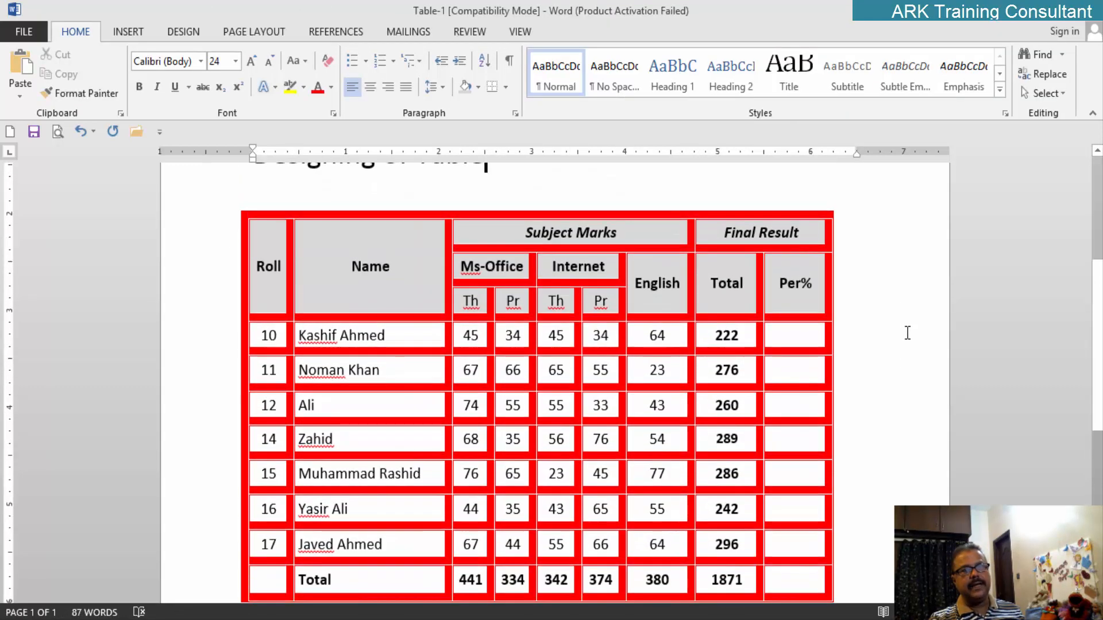
left_click(236, 206)
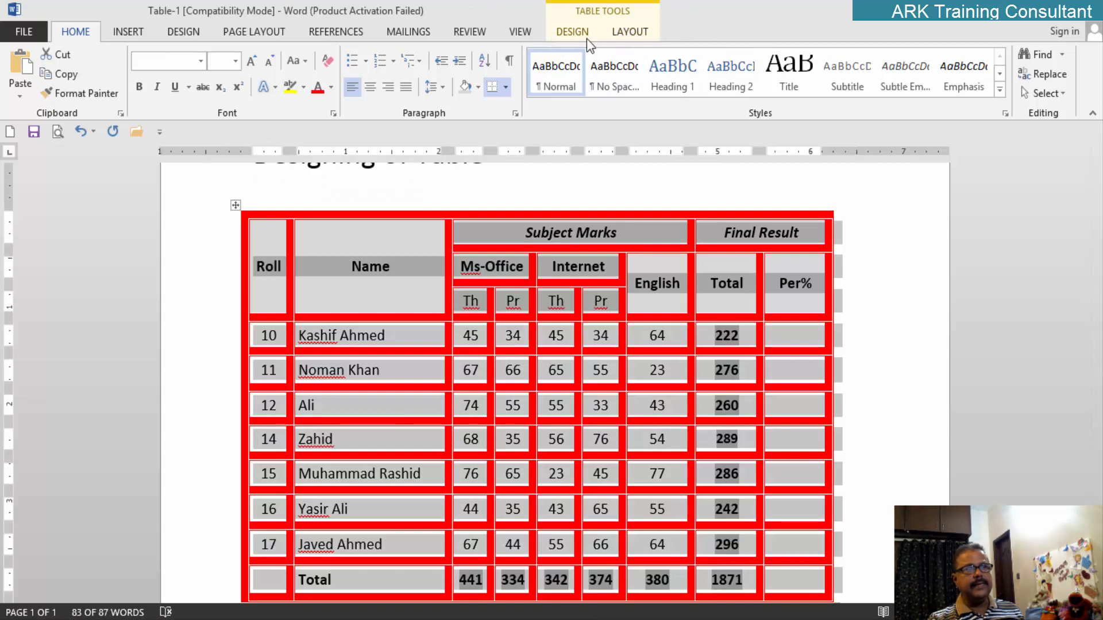
left_click(579, 32)
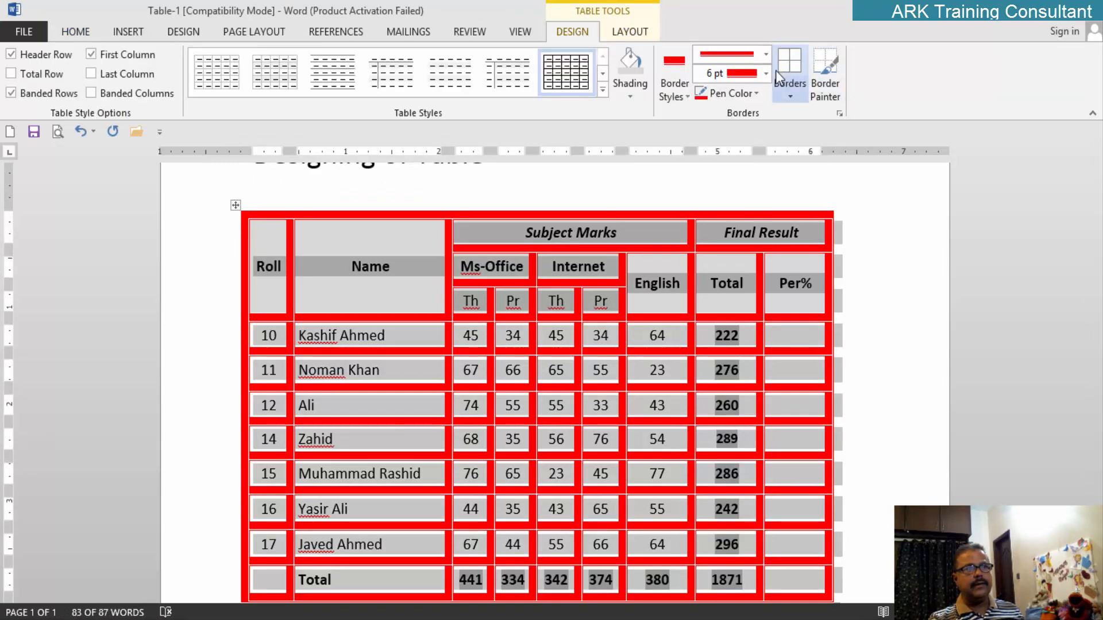
left_click(766, 54)
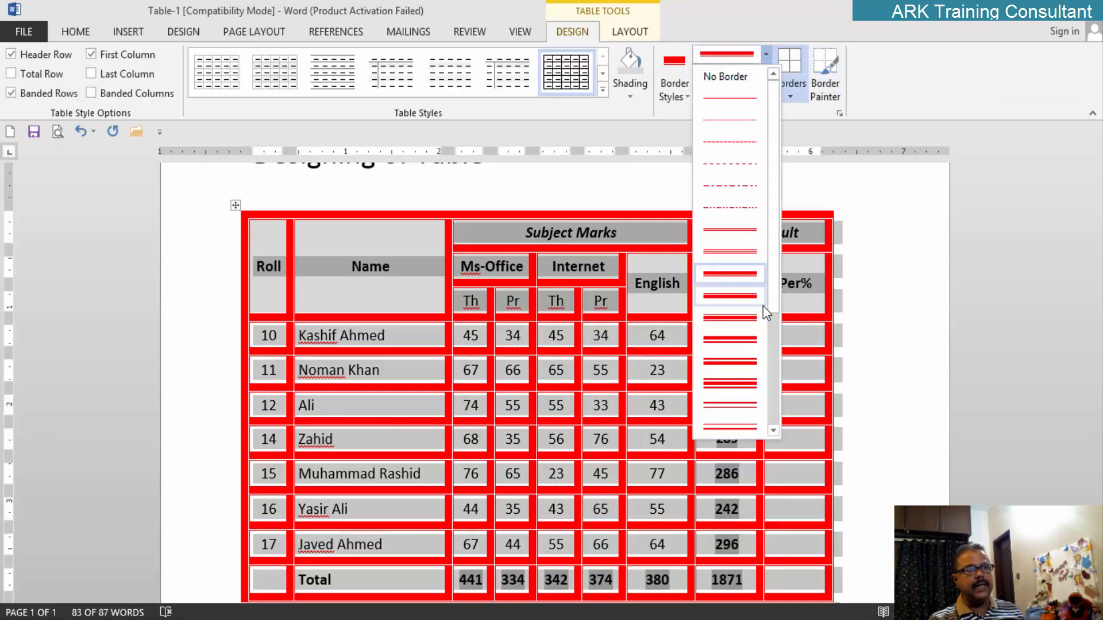
left_click(722, 99)
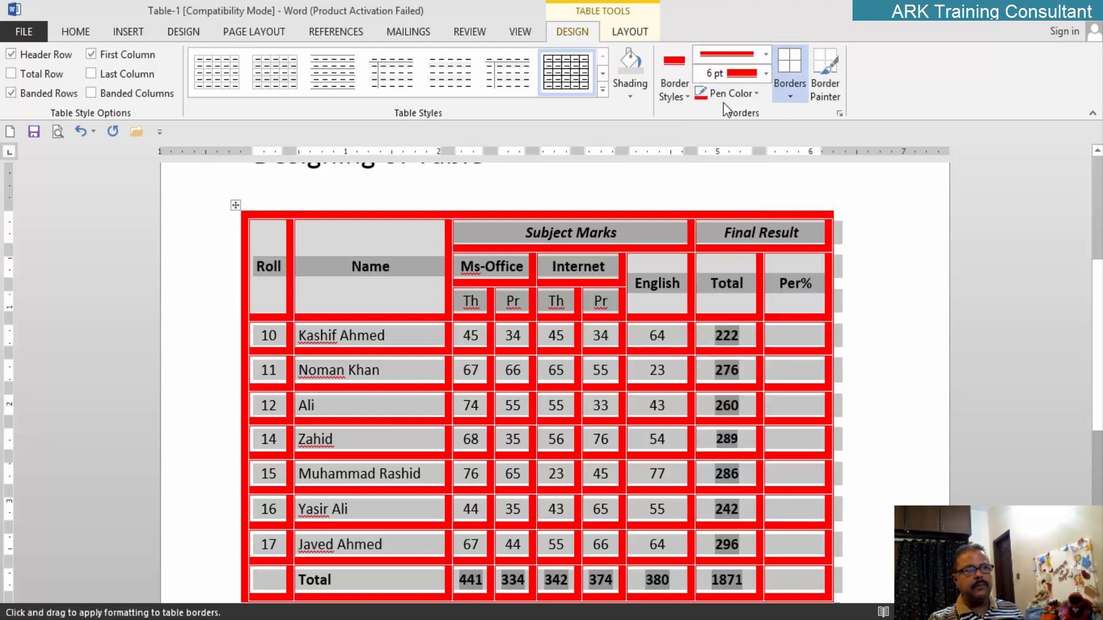
left_click(765, 74)
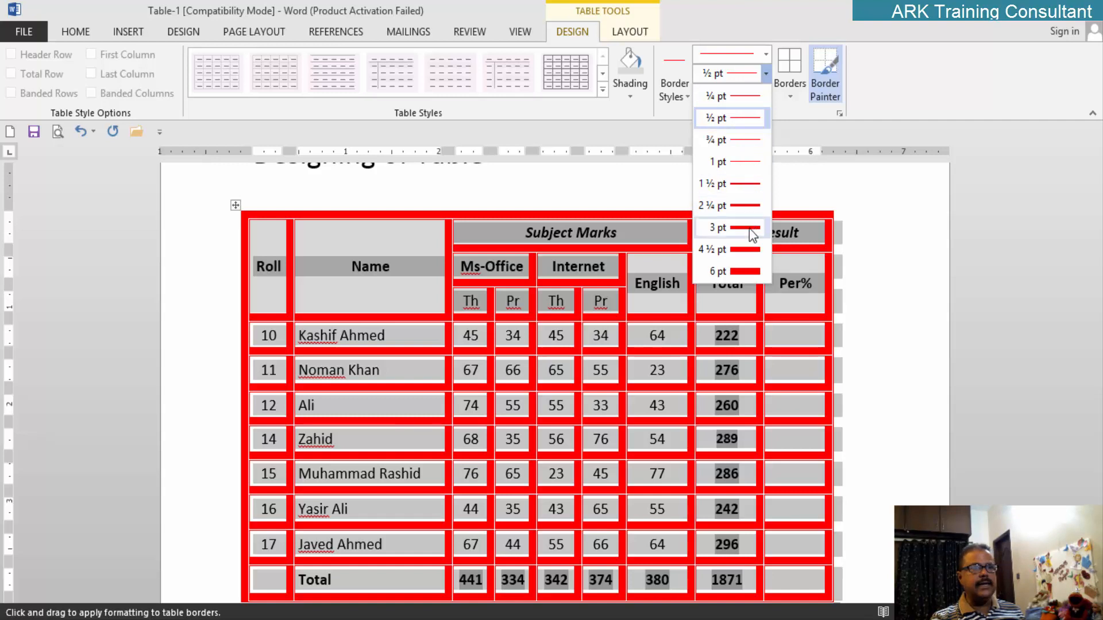
left_click(752, 98)
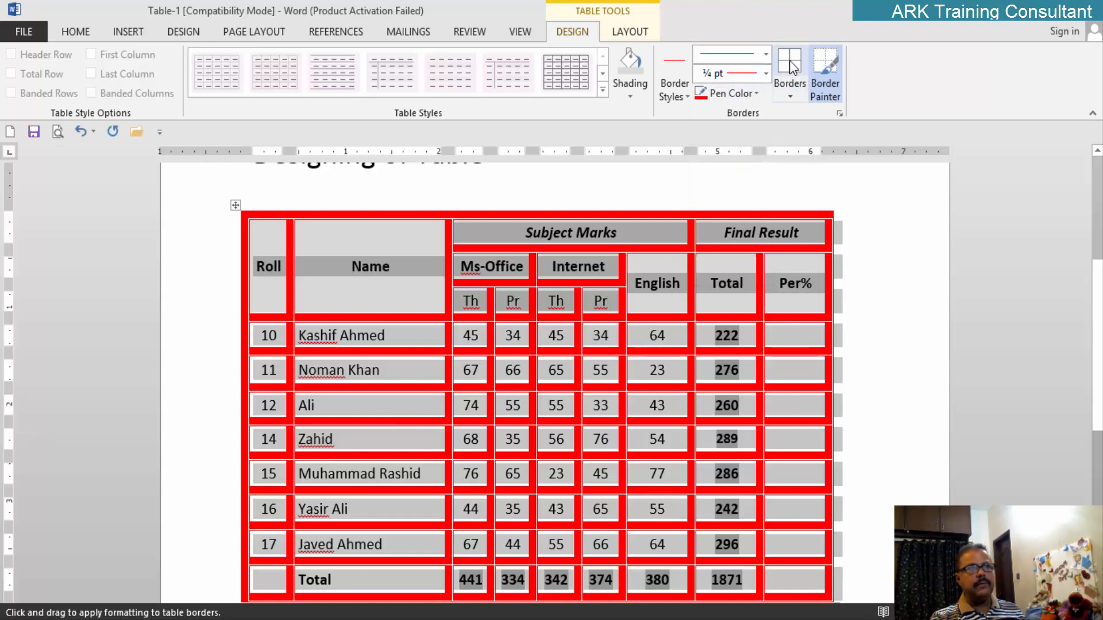
left_click(759, 98)
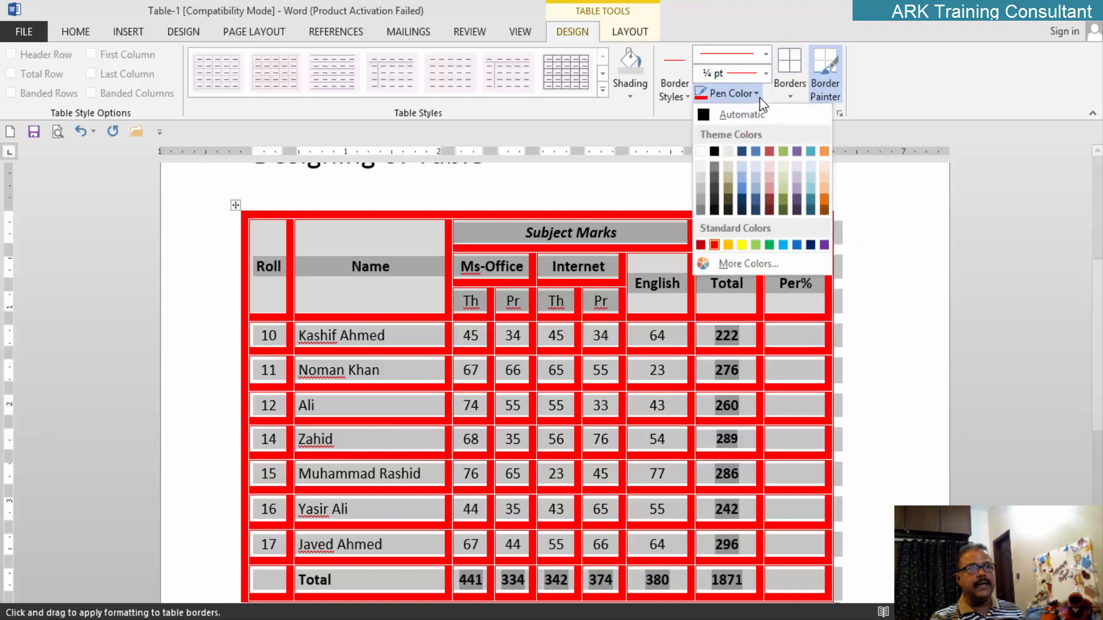
left_click(797, 245)
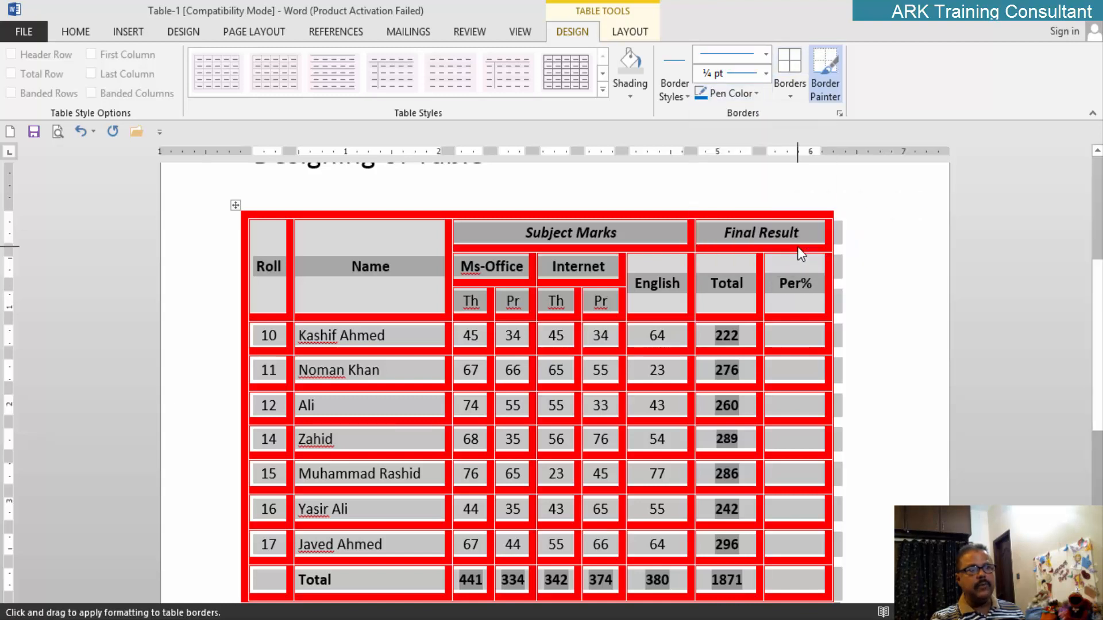
left_click(791, 64)
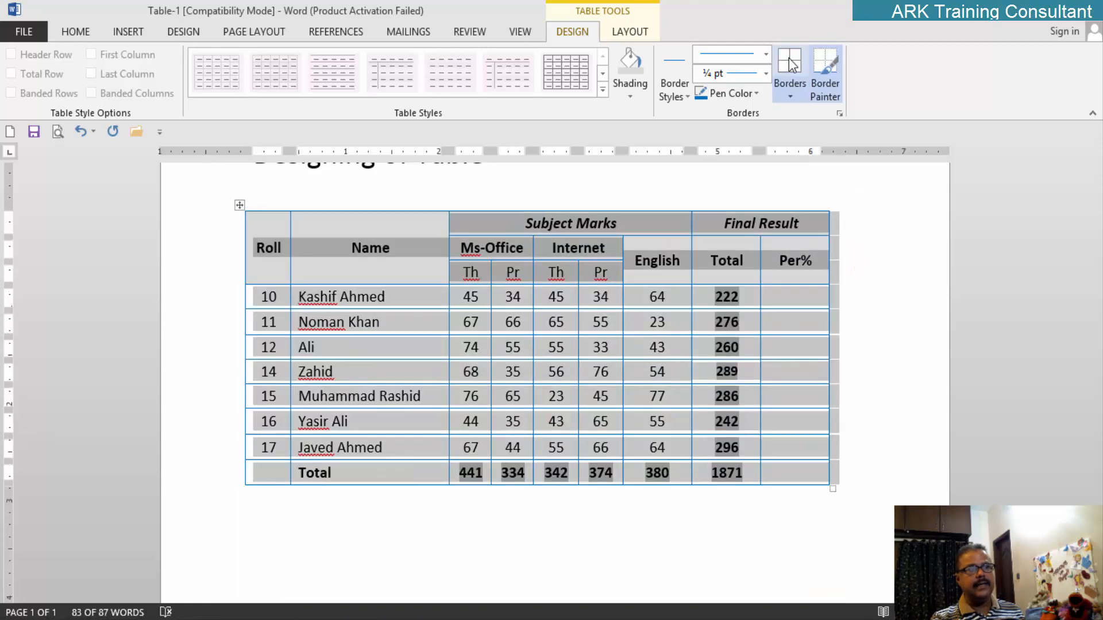
key("Up")
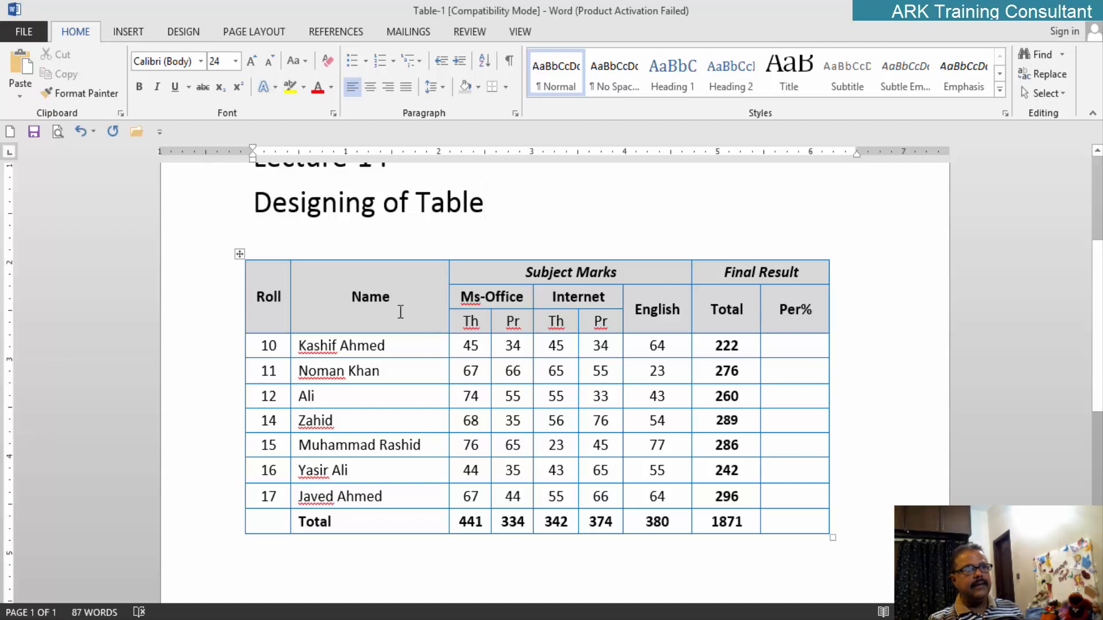
Set the border pen color to black and apply a single ½ pt line to all borders of the marks table.
left_click(240, 254)
left_click(572, 32)
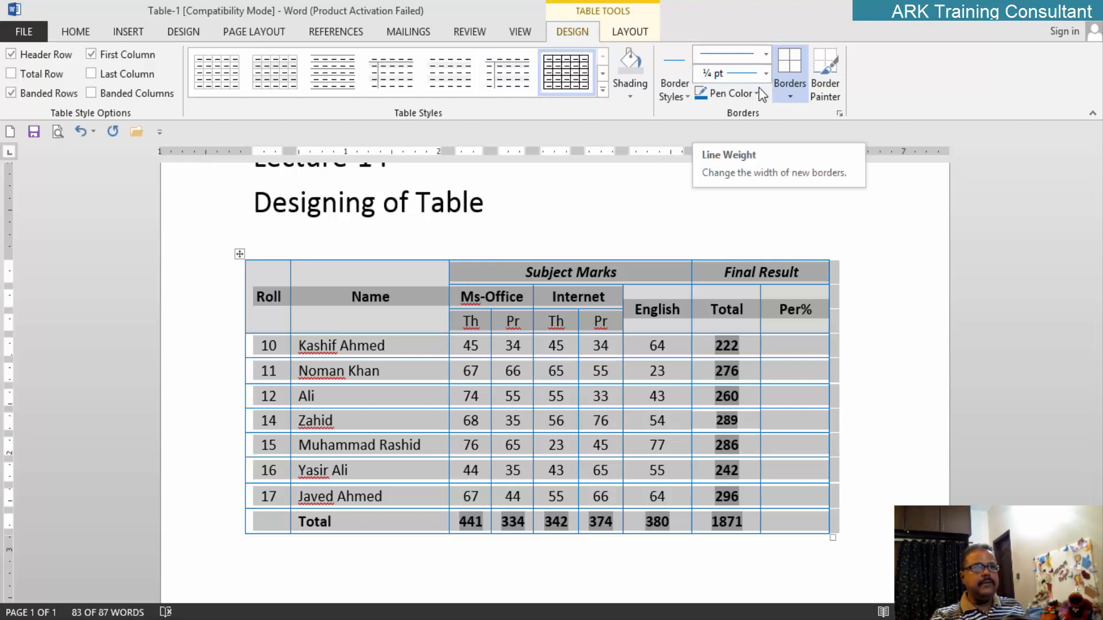
left_click(729, 93)
left_click(714, 152)
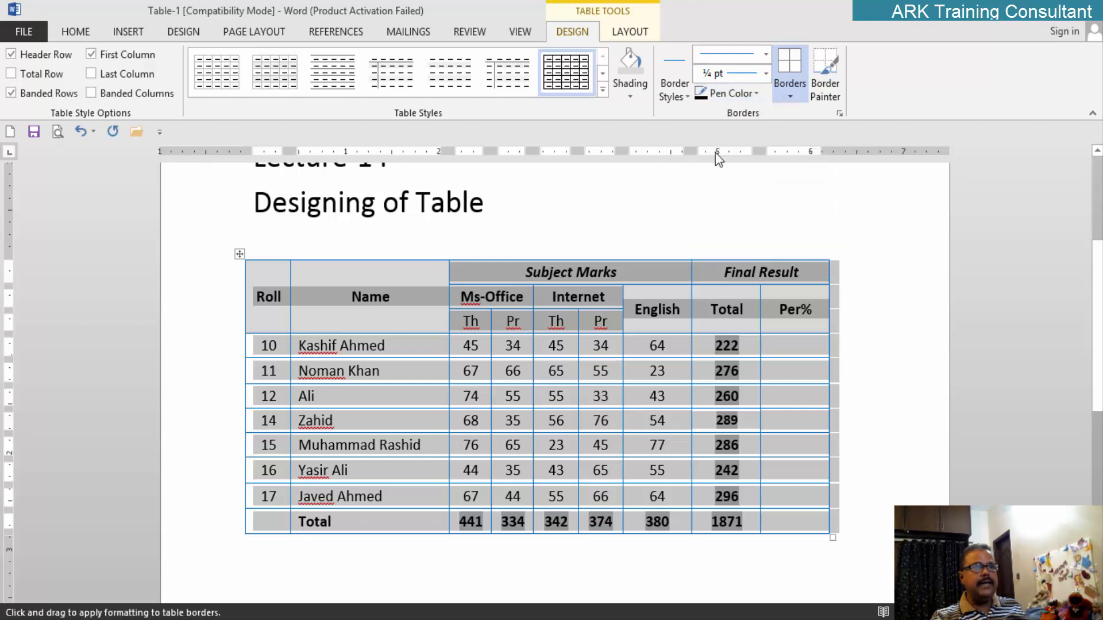
left_click(765, 55)
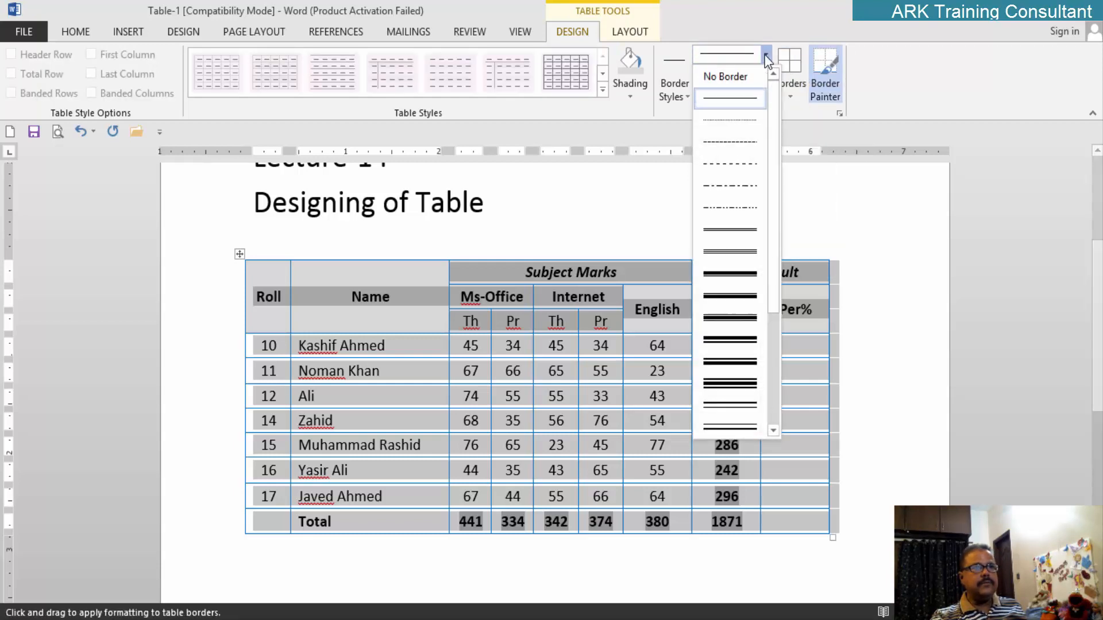
left_click(750, 103)
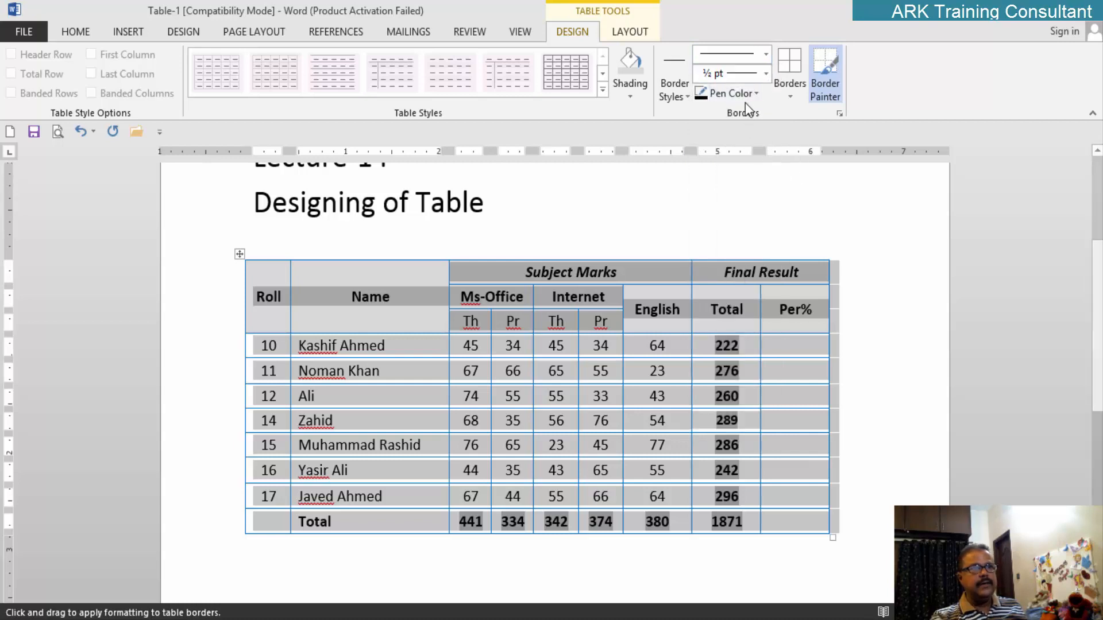
left_click(795, 64)
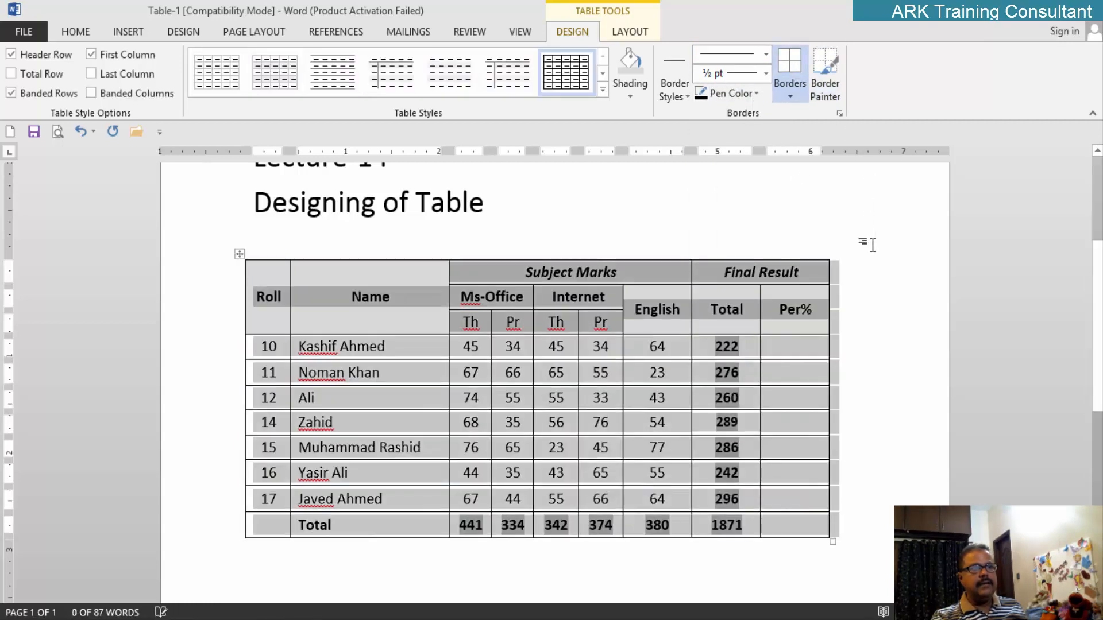
left_click(873, 241)
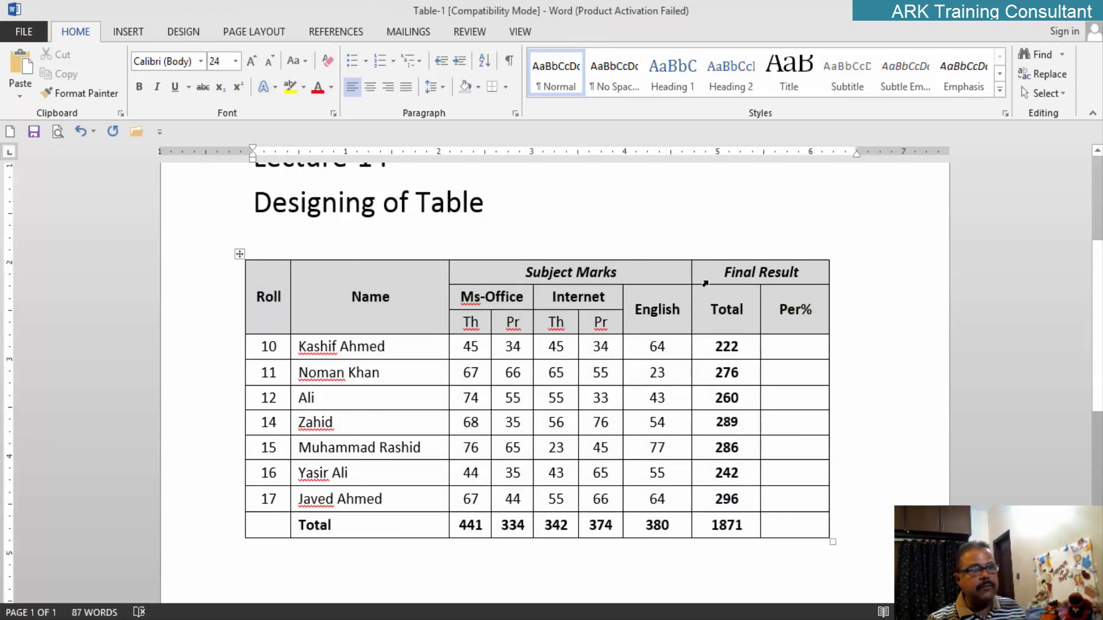
Apply the 3 pt diagonal-striped line style to only the outside borders of the entire marks table.
left_click(239, 254)
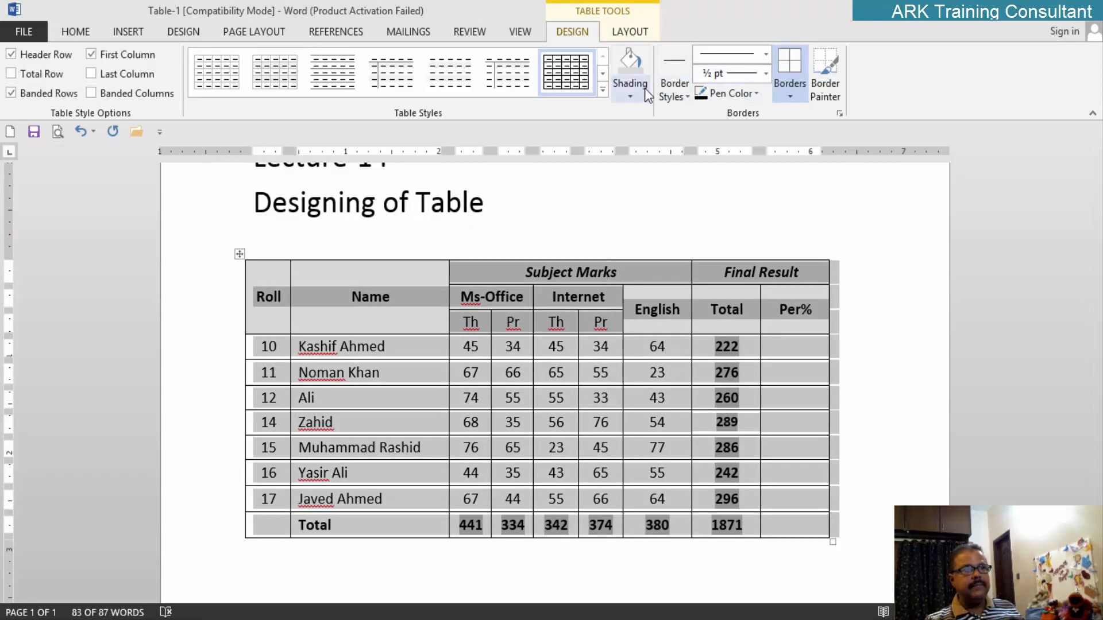
left_click(769, 54)
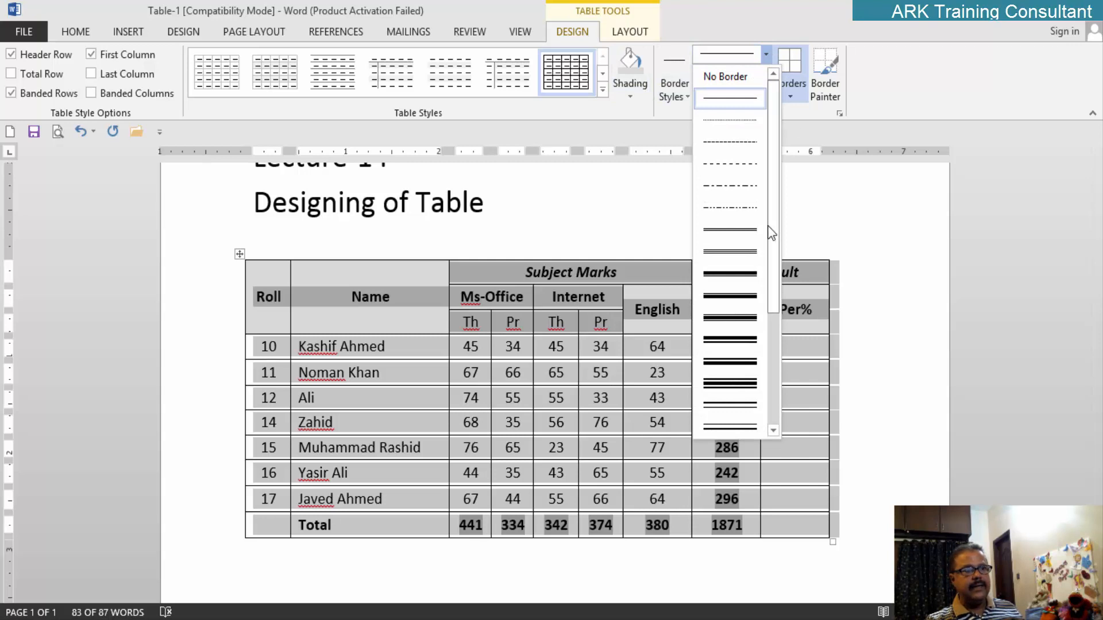
left_click_drag(771, 218, 757, 315)
left_click(743, 362)
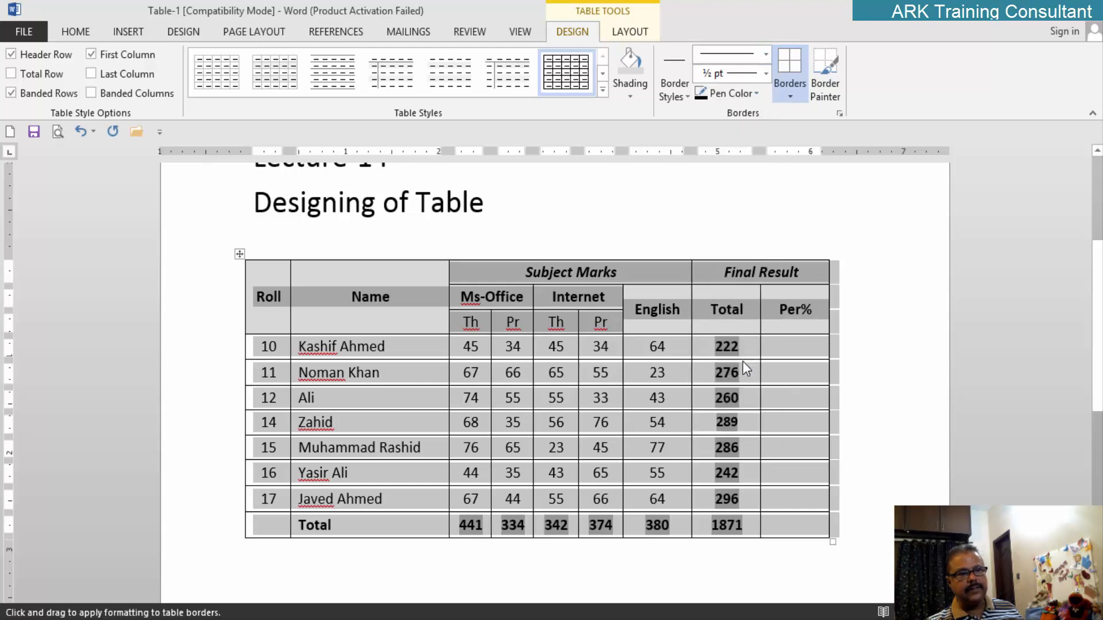
left_click(790, 98)
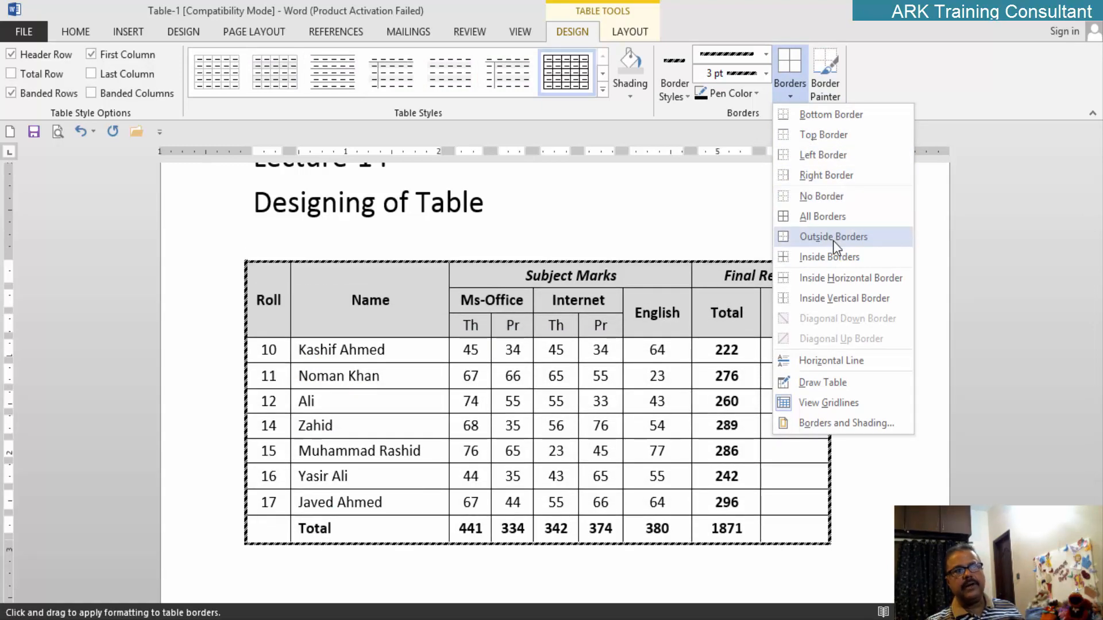
left_click(833, 240)
left_click(878, 348)
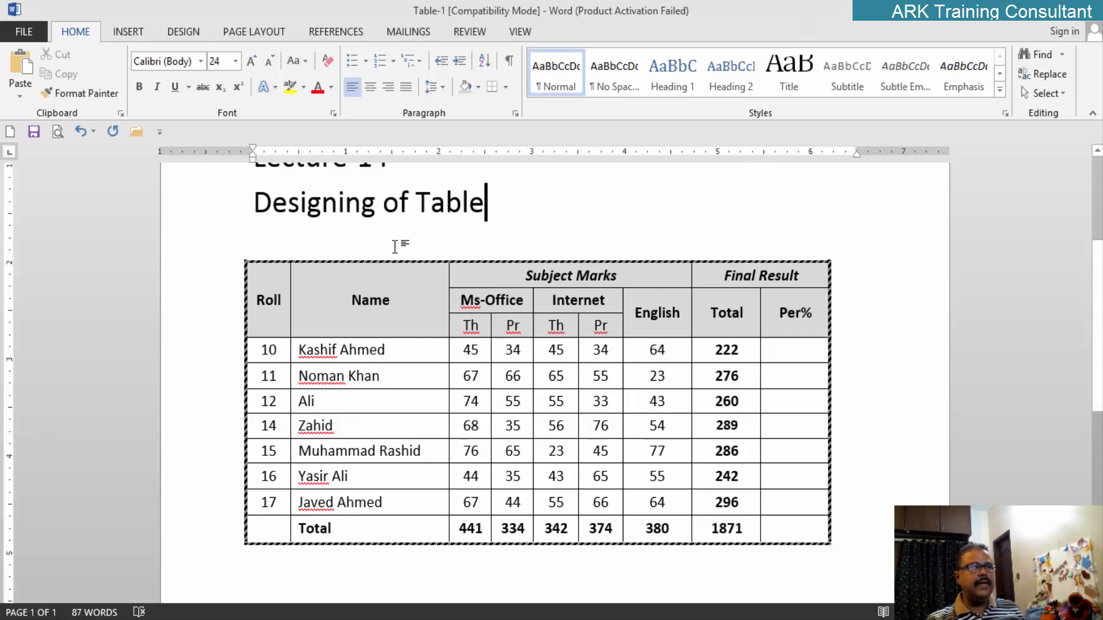
Paint the border line below the table's header rows with the 3 pt diagonal-striped style using Border Painter.
left_click(239, 254)
left_click(572, 31)
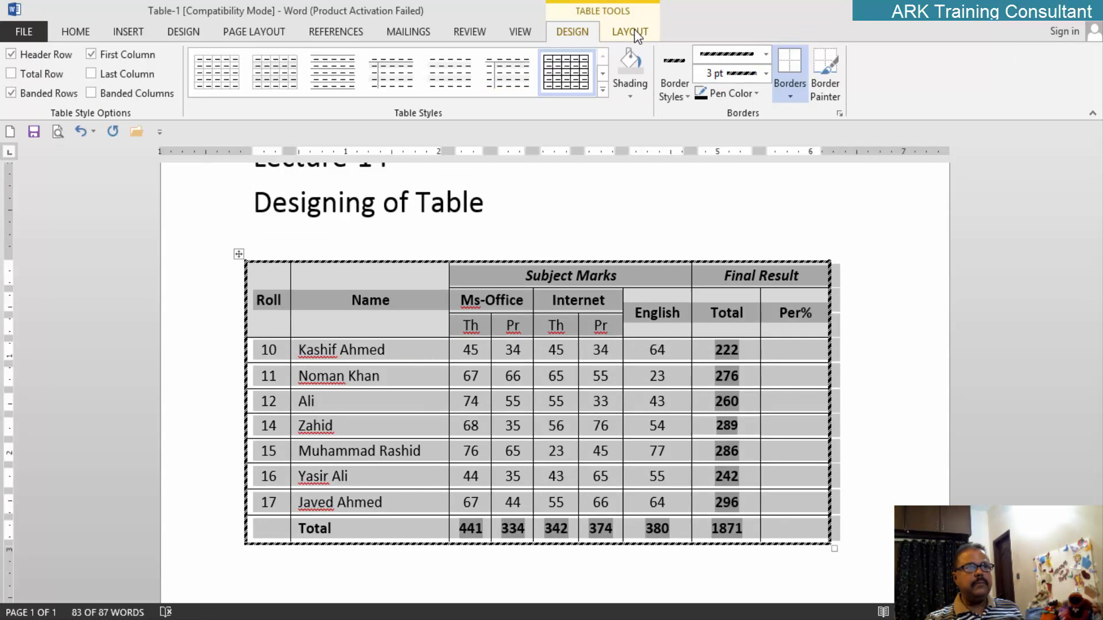
left_click(766, 55)
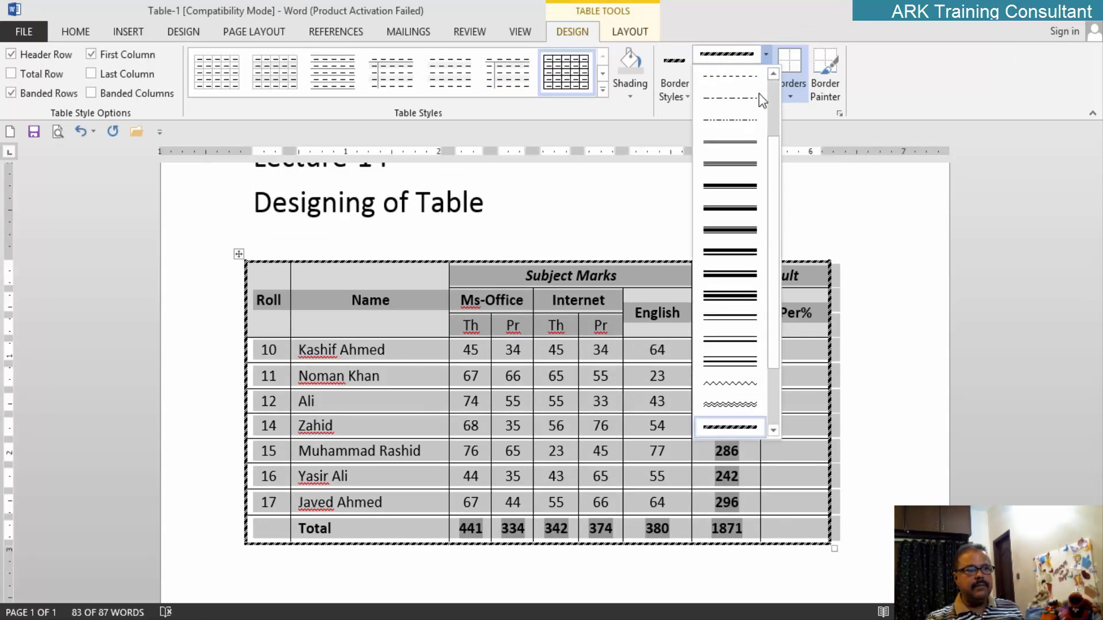
left_click(727, 426)
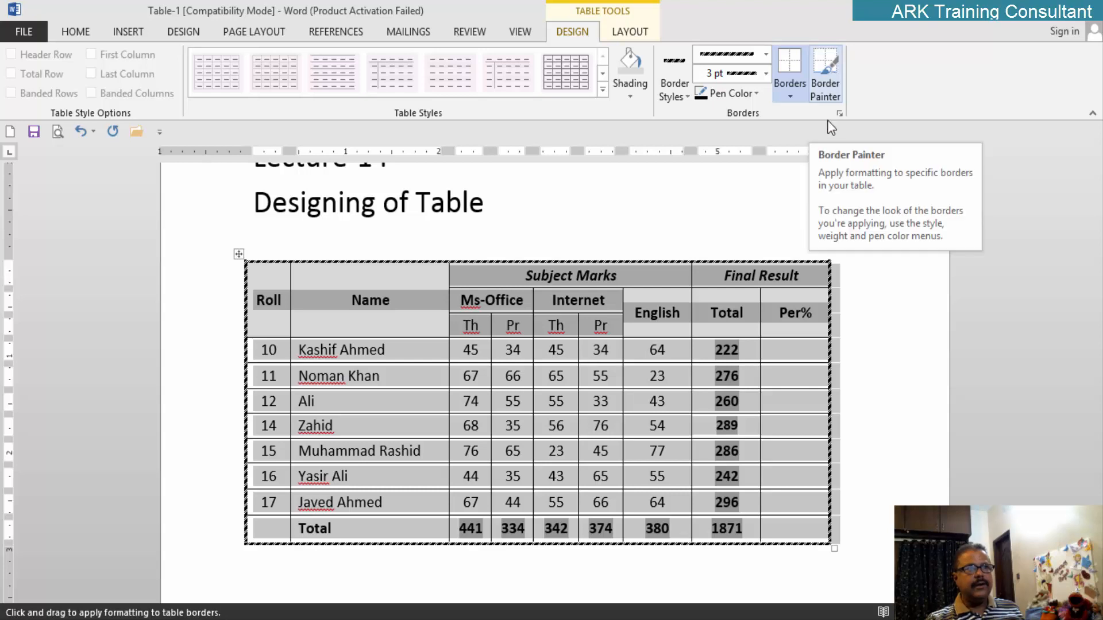
left_click(831, 67)
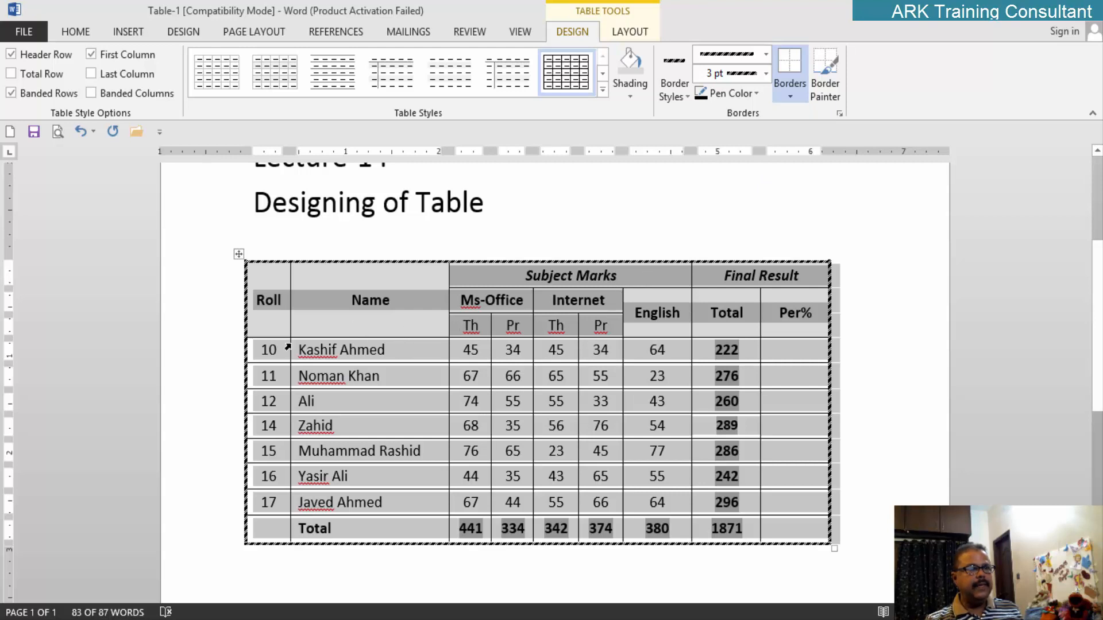
left_click(834, 72)
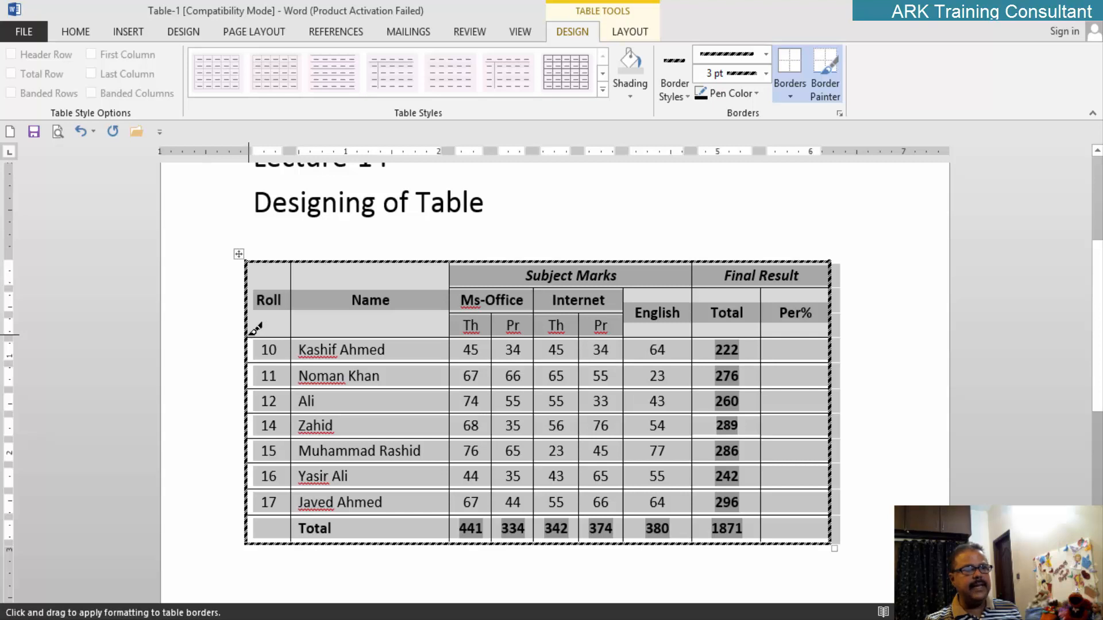
left_click_drag(251, 334, 792, 326)
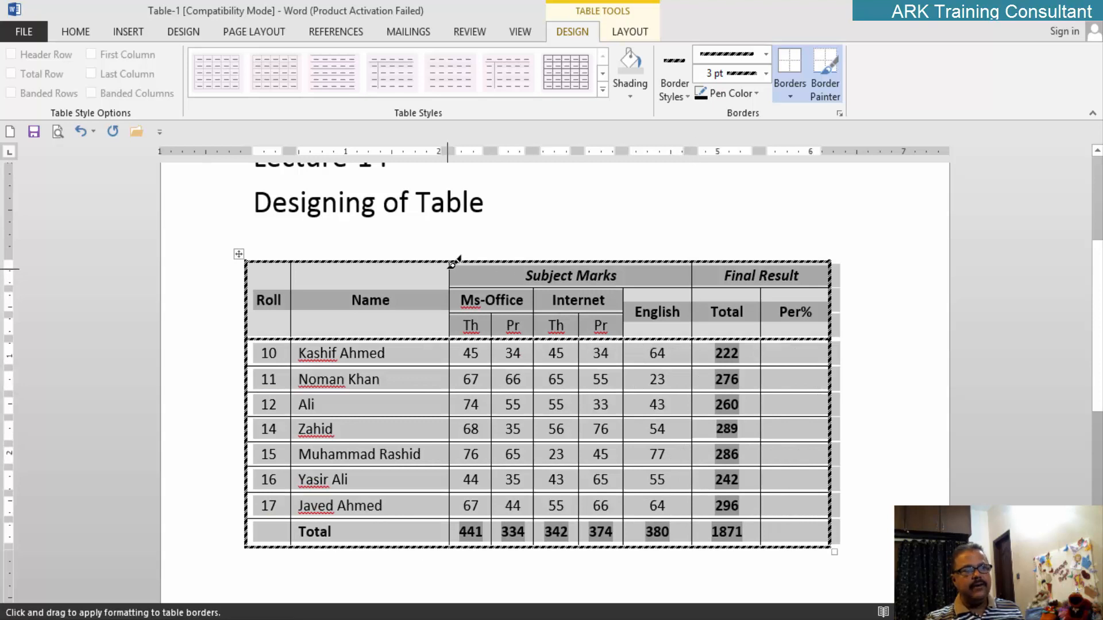
Paint the vertical borders after the Name and English columns with the 3 pt striped style, leaving Border Painter when finished.
left_click_drag(457, 258, 455, 543)
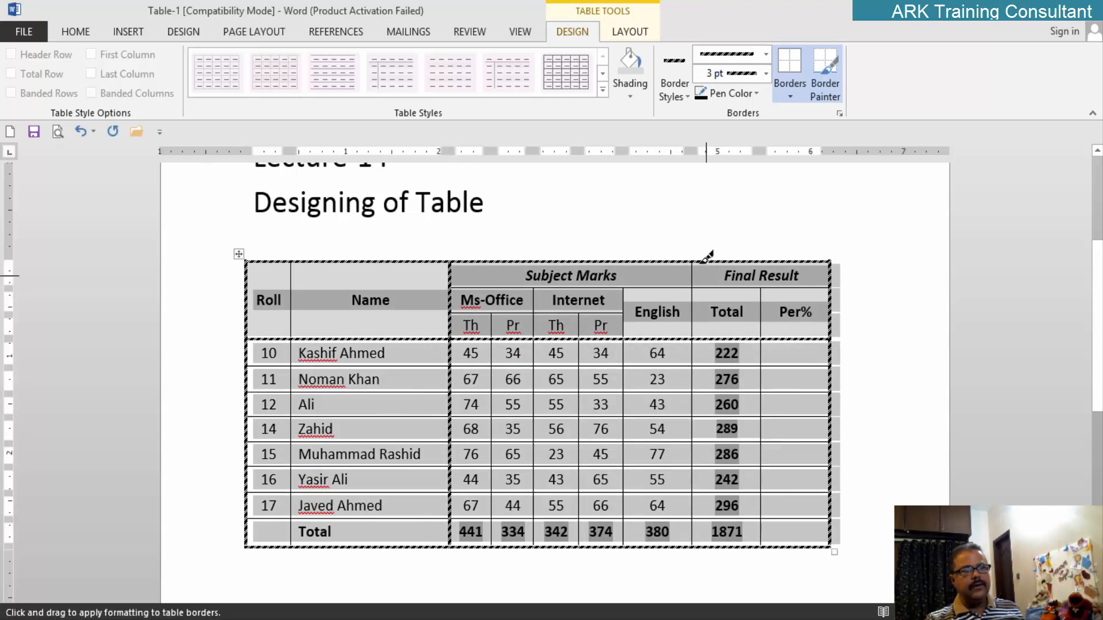
left_click_drag(699, 256, 702, 516)
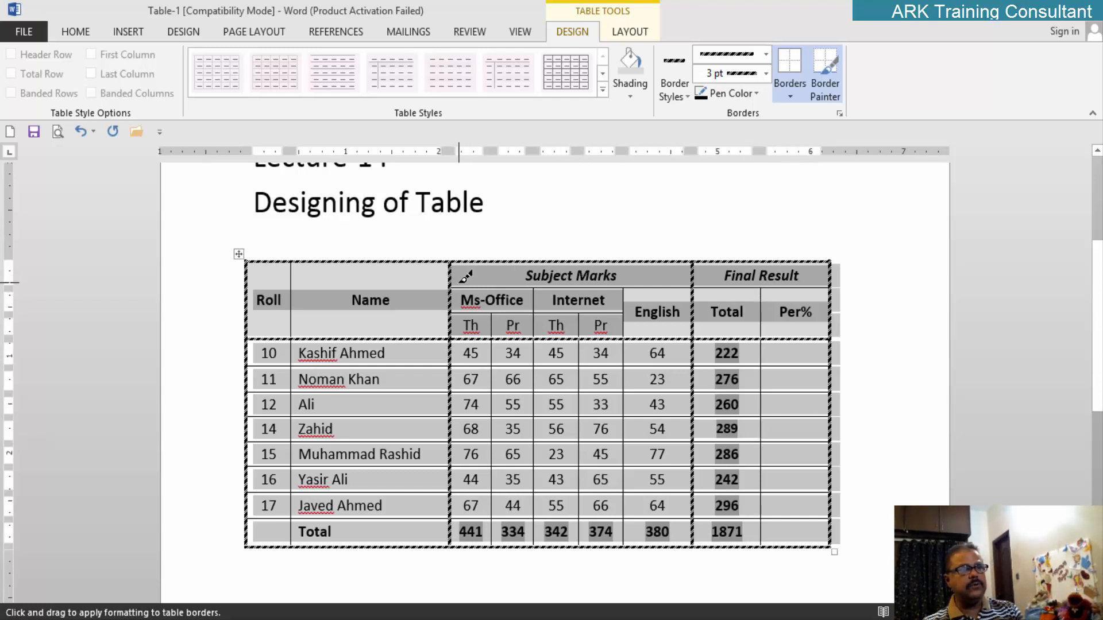
left_click_drag(488, 283, 702, 283)
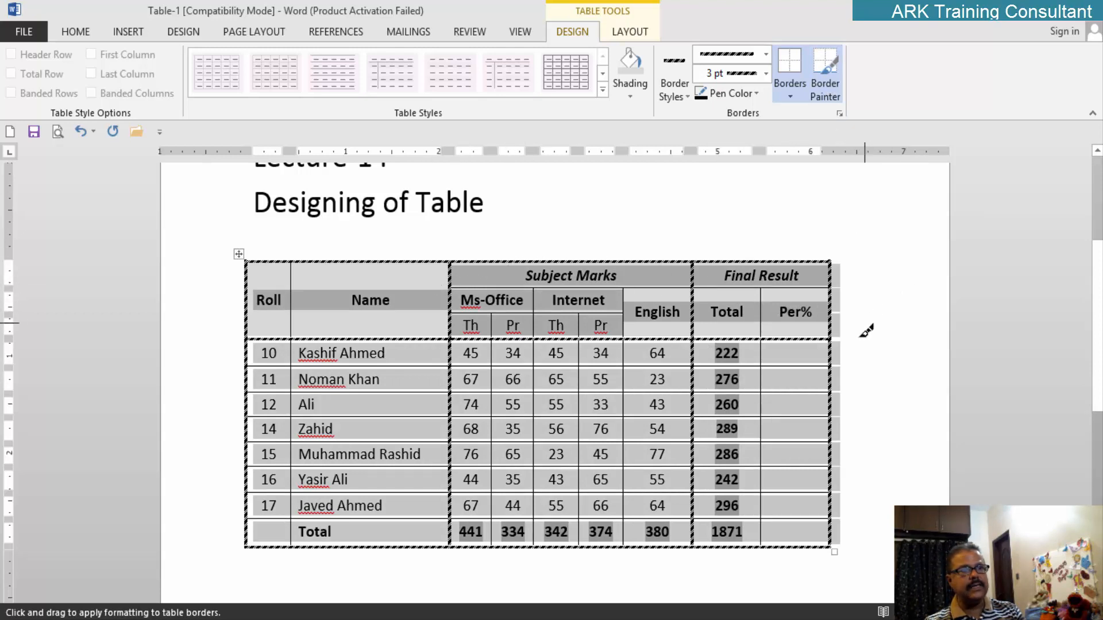
key("Escape")
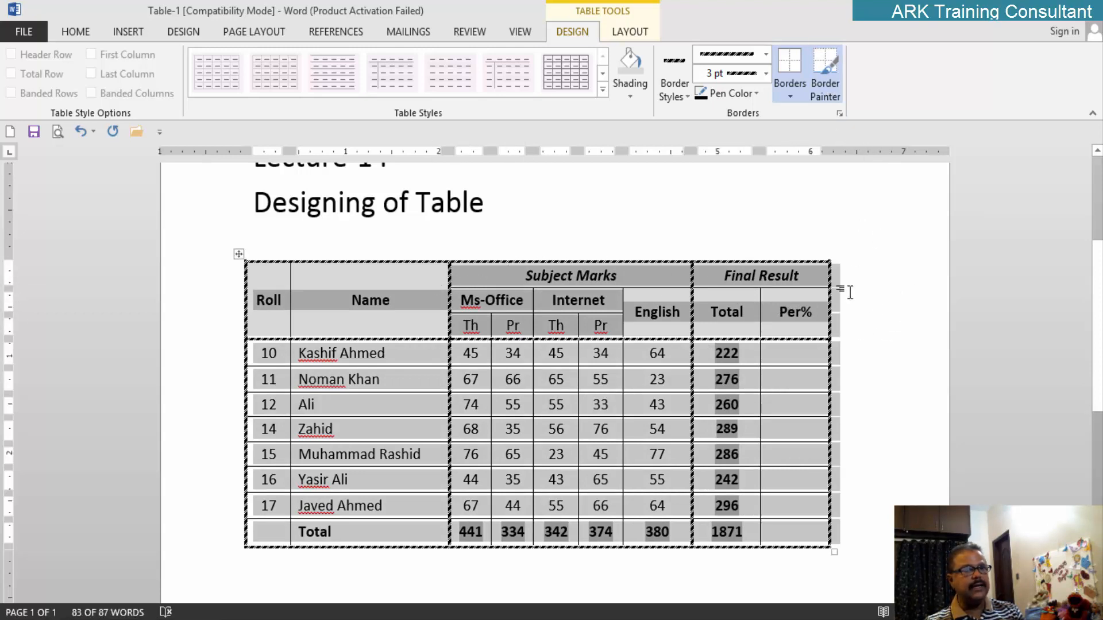
left_click(895, 231)
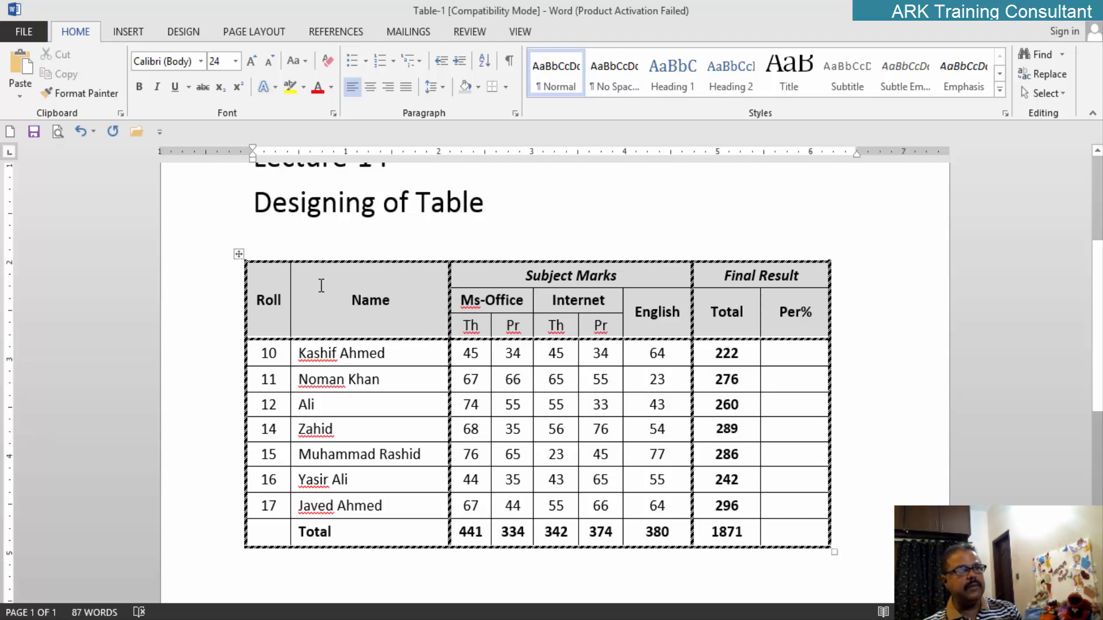
left_click(239, 254)
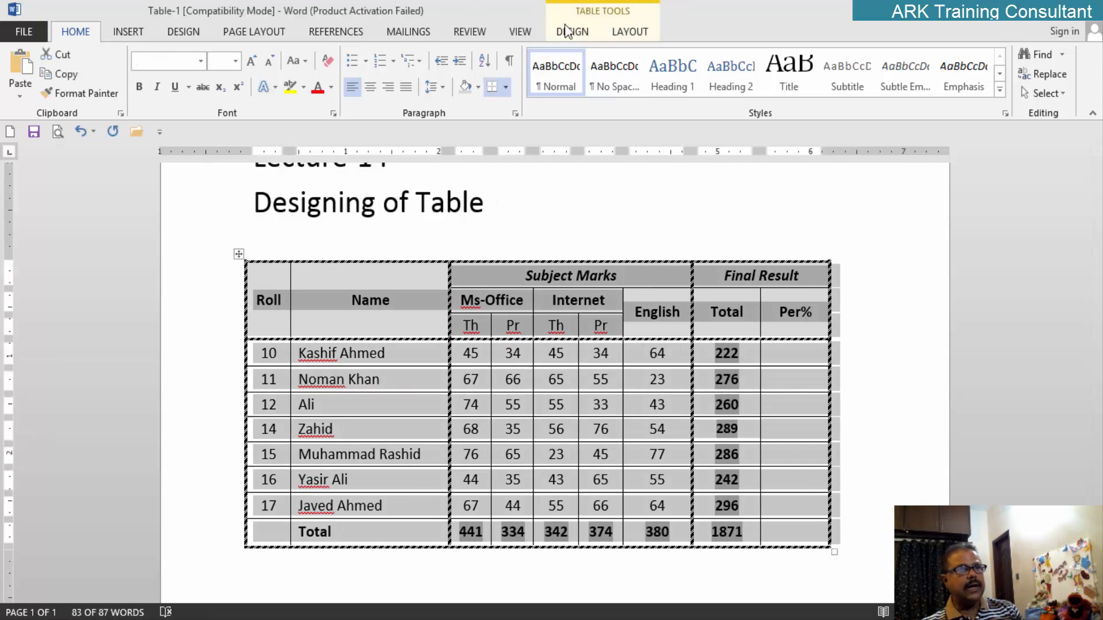
left_click(636, 32)
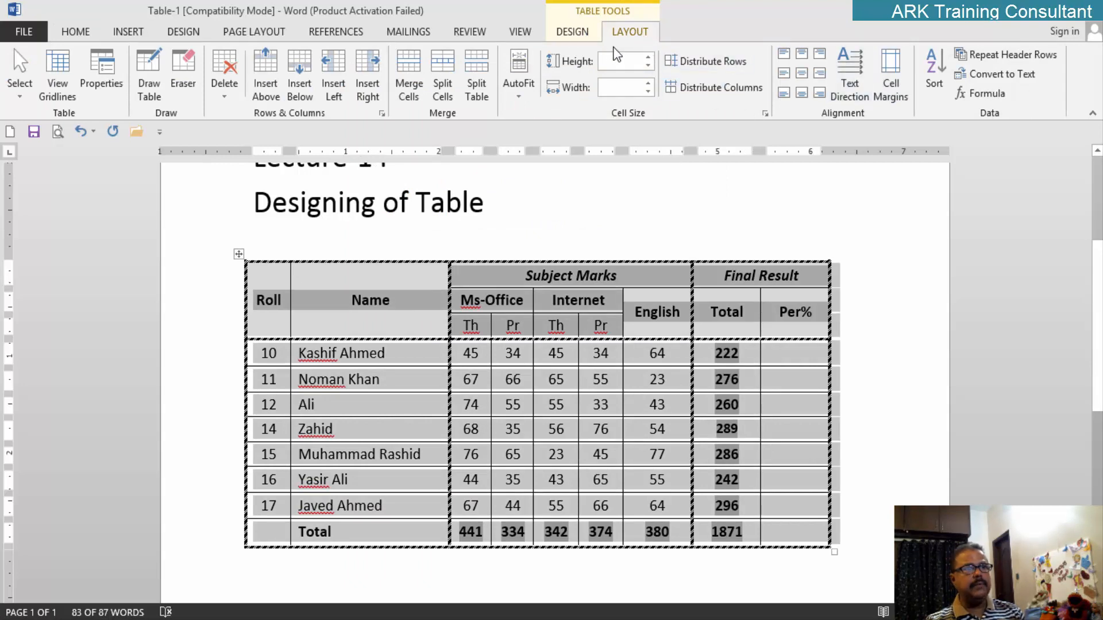
left_click(568, 33)
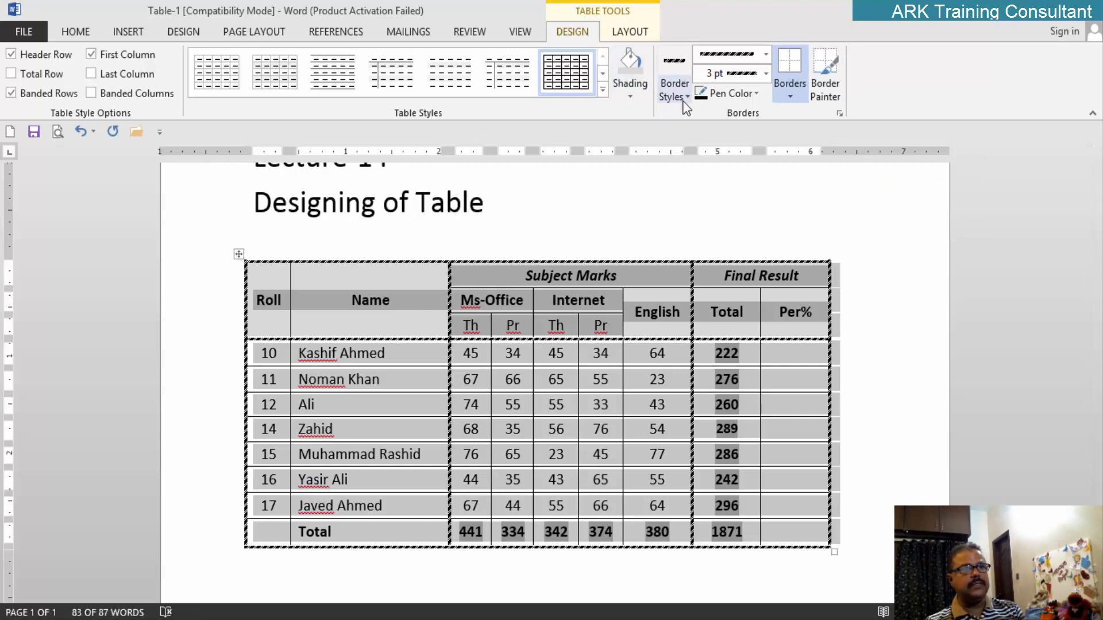
left_click(790, 97)
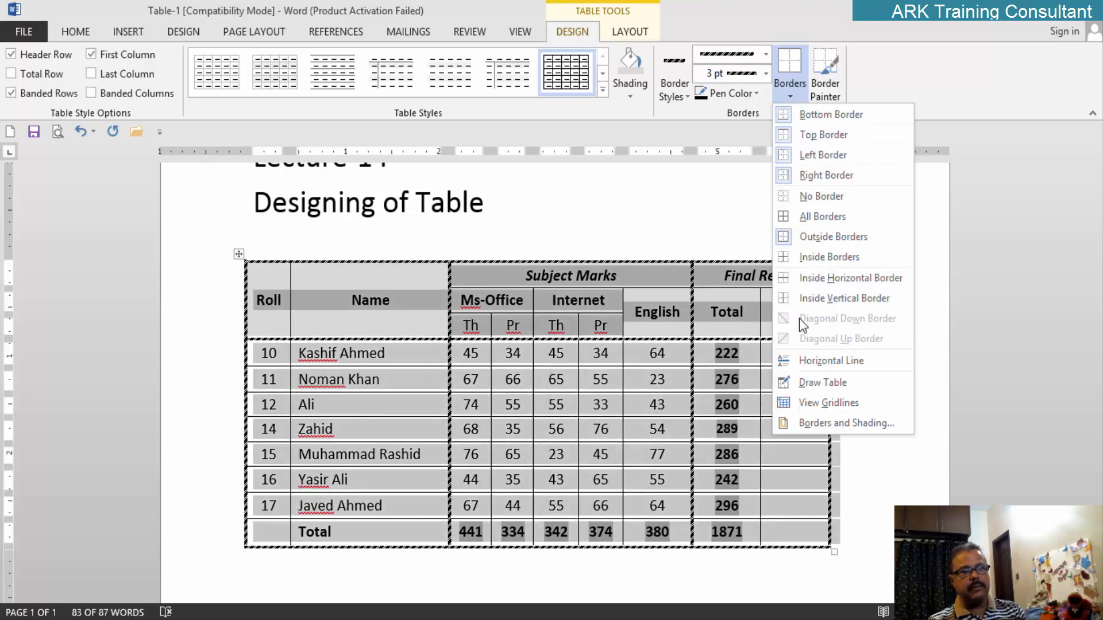
left_click(707, 574)
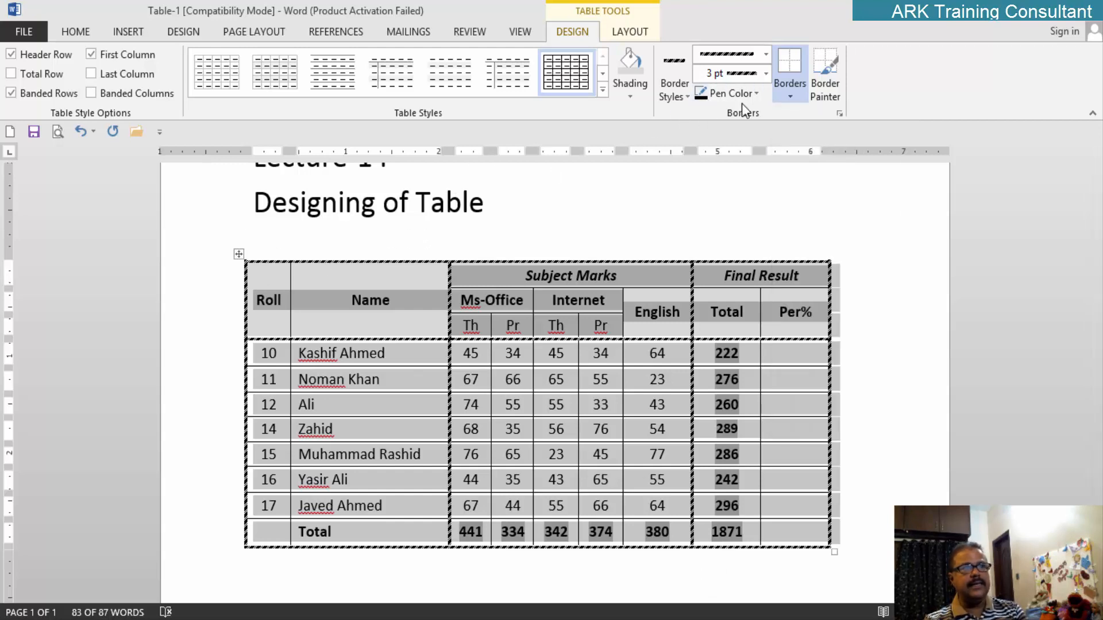
Apply a single ½ pt red line to all borders of the entire marks table.
left_click(235, 254)
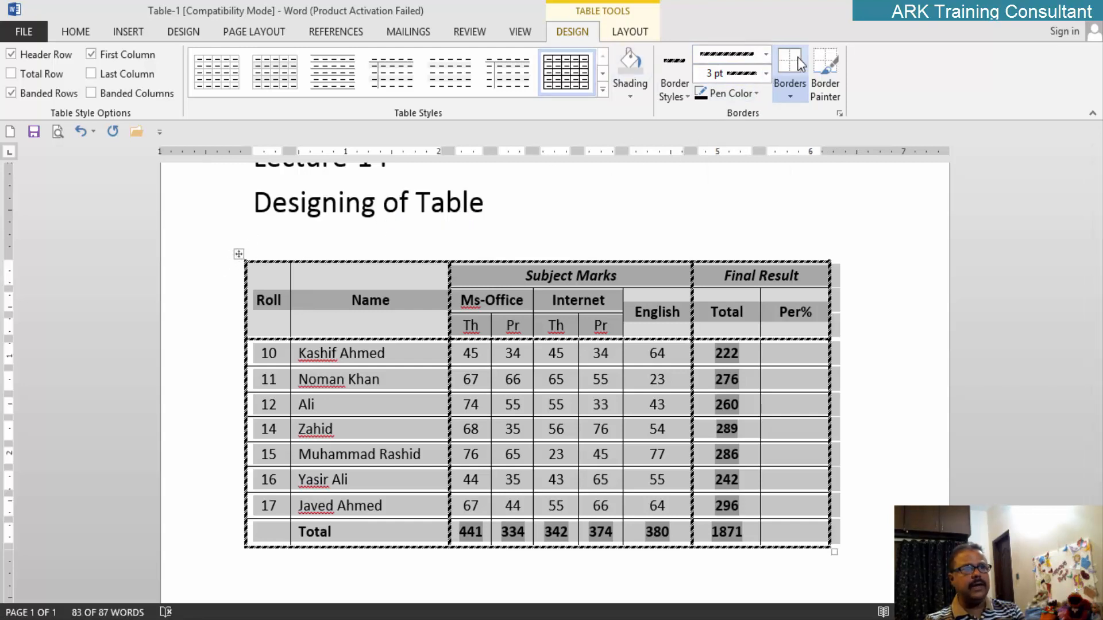
left_click(765, 54)
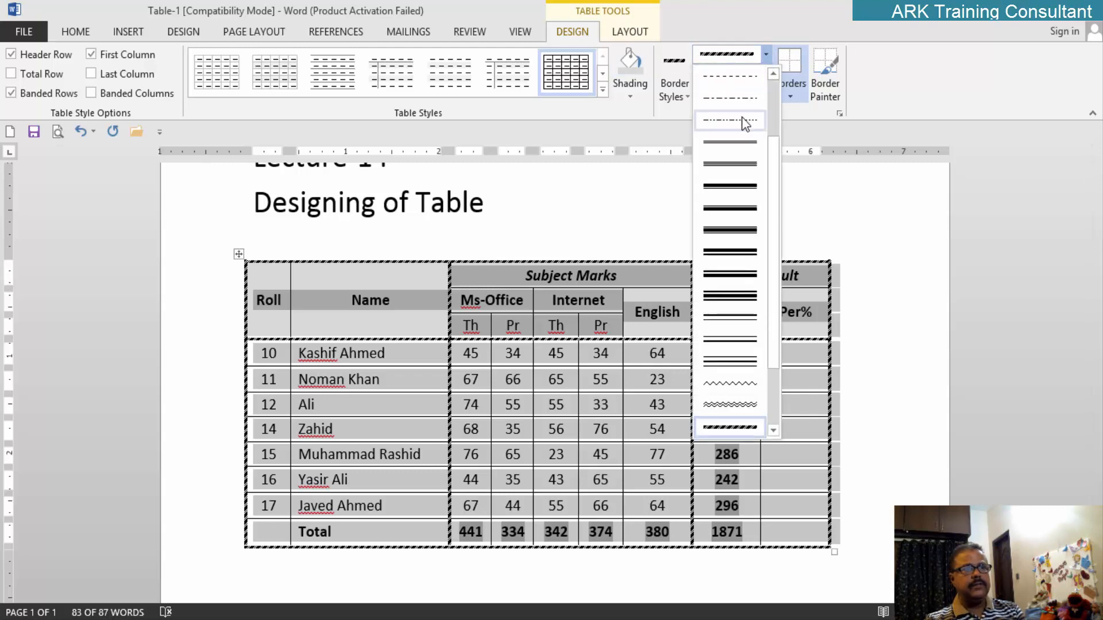
left_click_drag(771, 170, 779, 96)
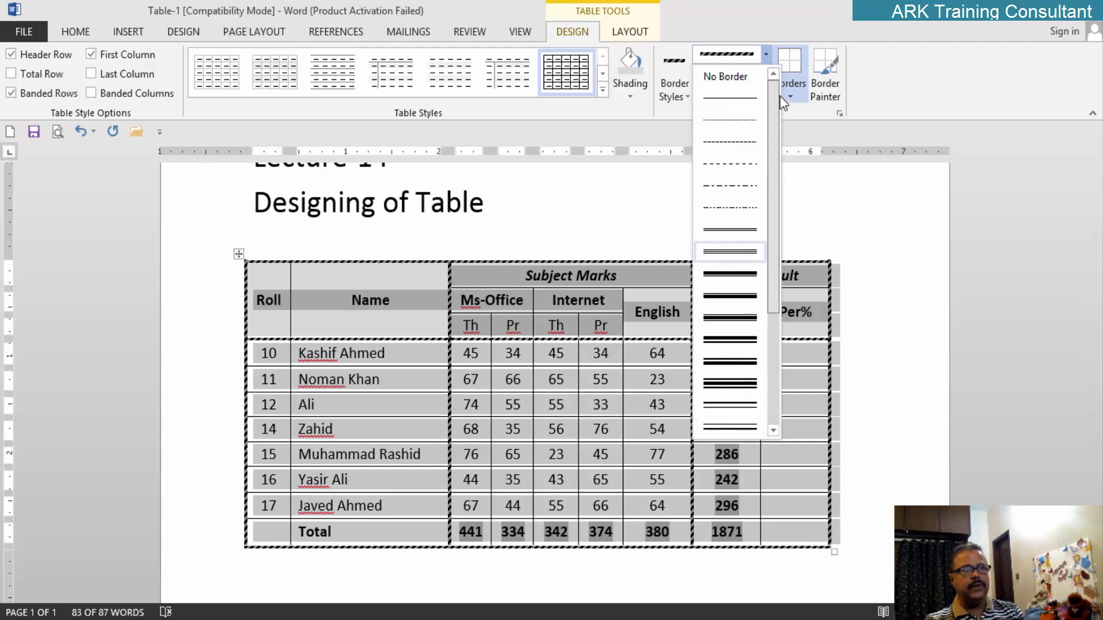
left_click(743, 104)
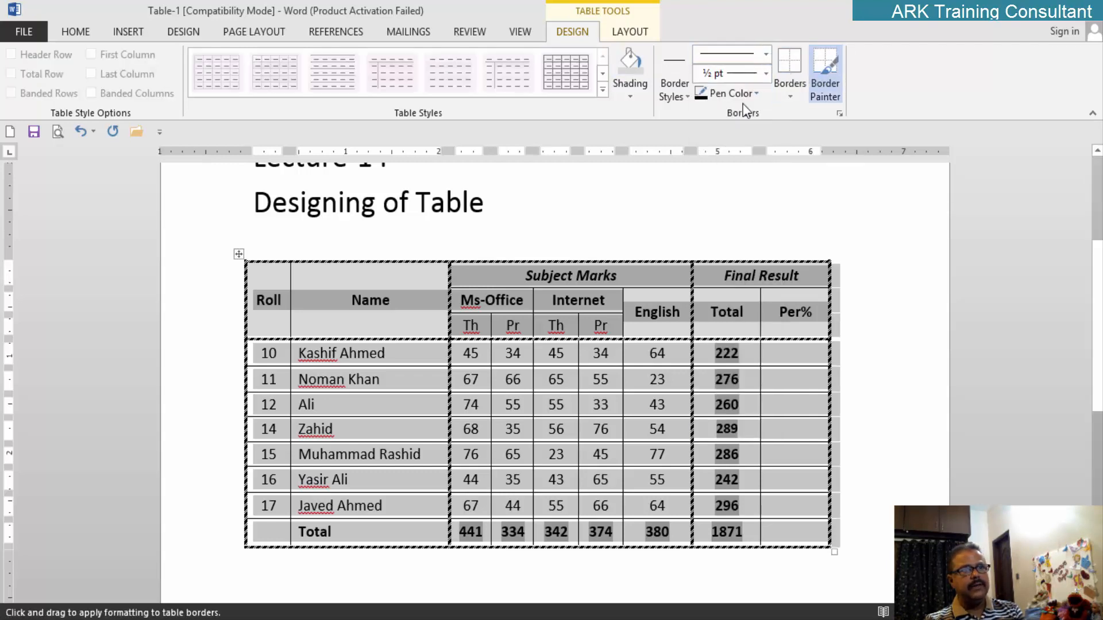
left_click(756, 93)
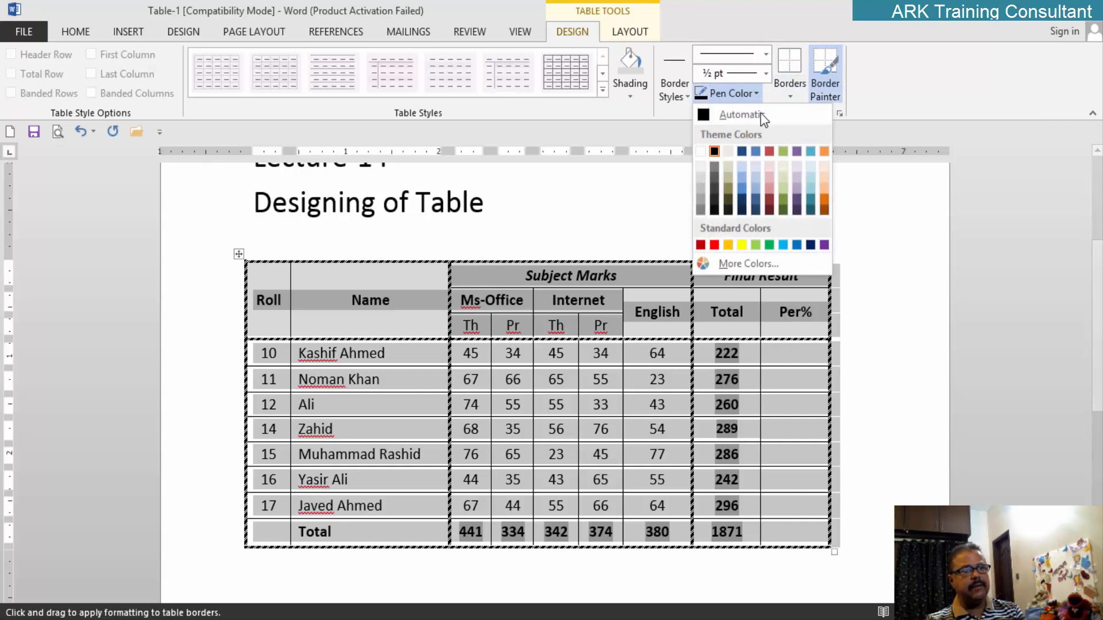
left_click(714, 246)
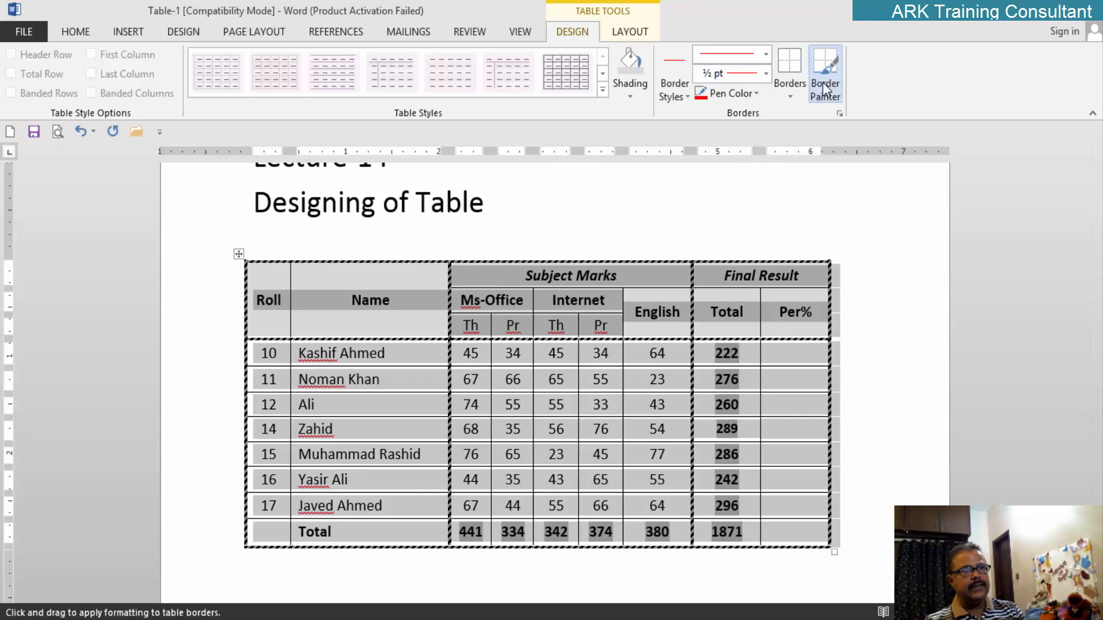
left_click(790, 97)
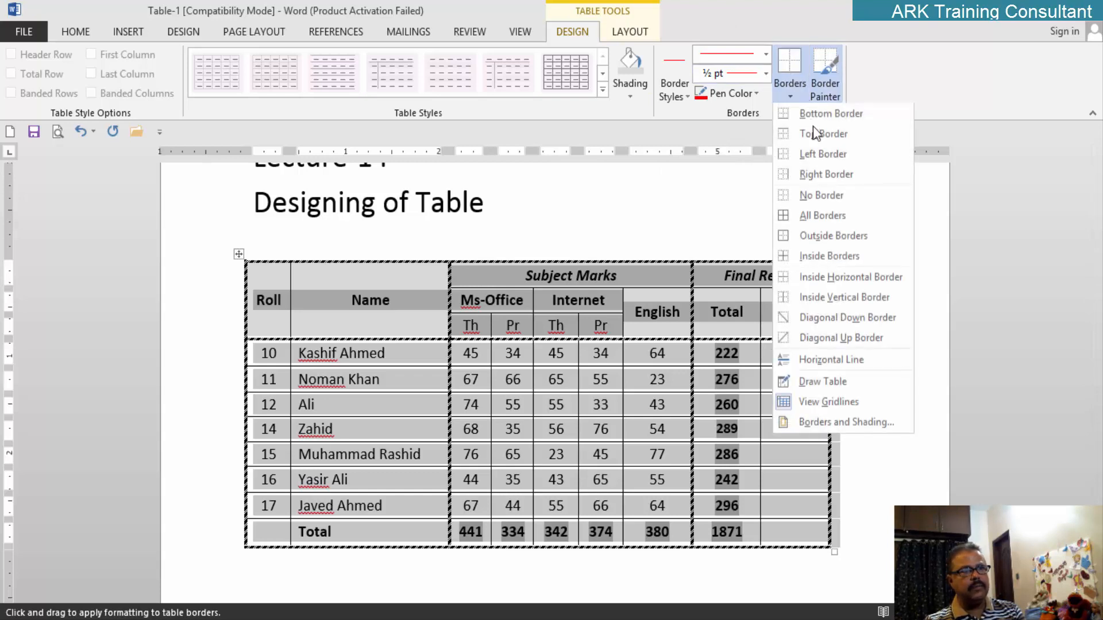
left_click(803, 218)
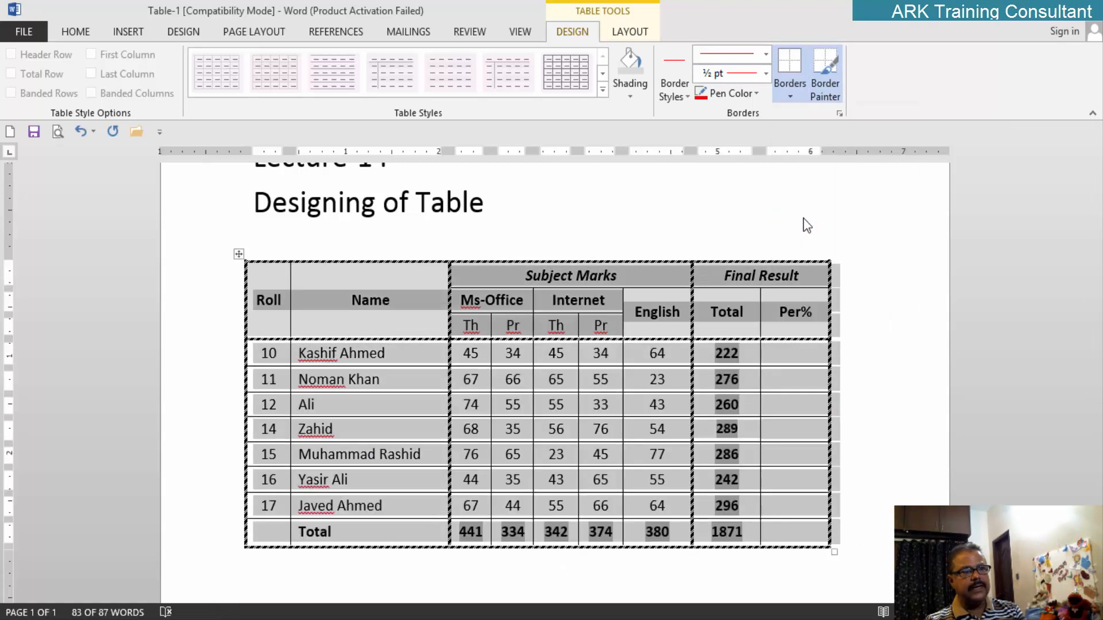
left_click(892, 298)
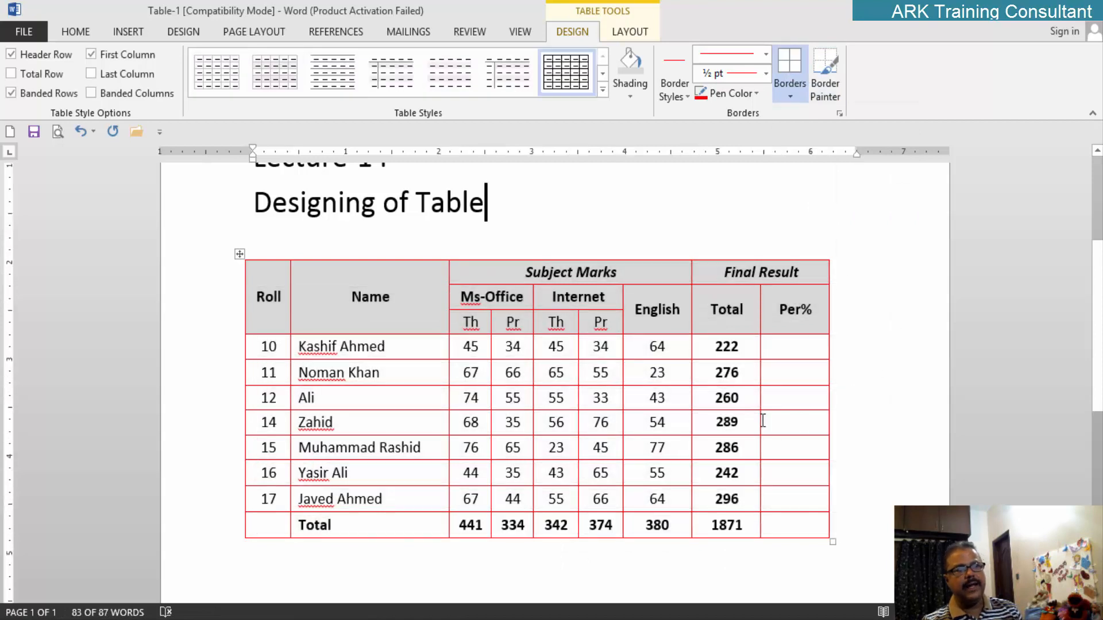
Set the pen color to automatic black and apply it to all borders of the entire marks table.
left_click(240, 255)
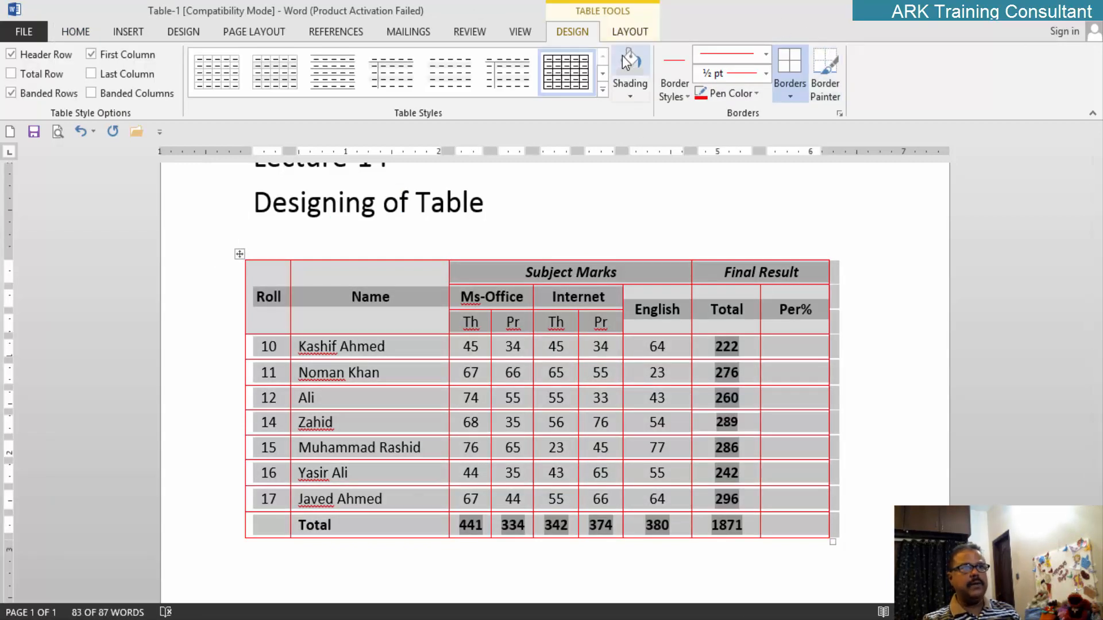
left_click(792, 97)
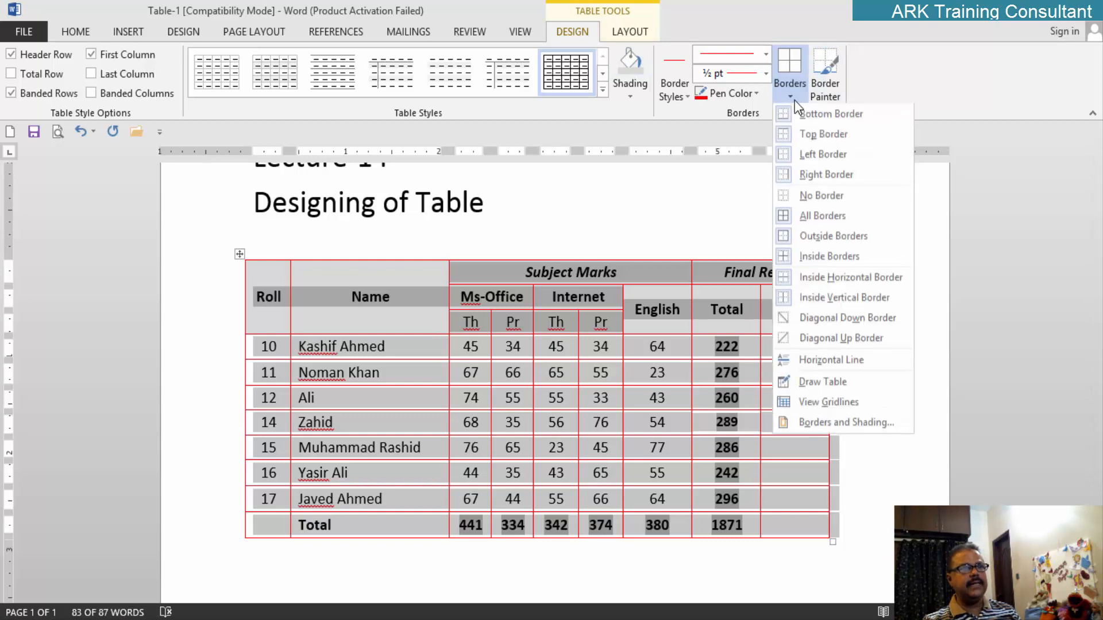
left_click(757, 93)
left_click(742, 113)
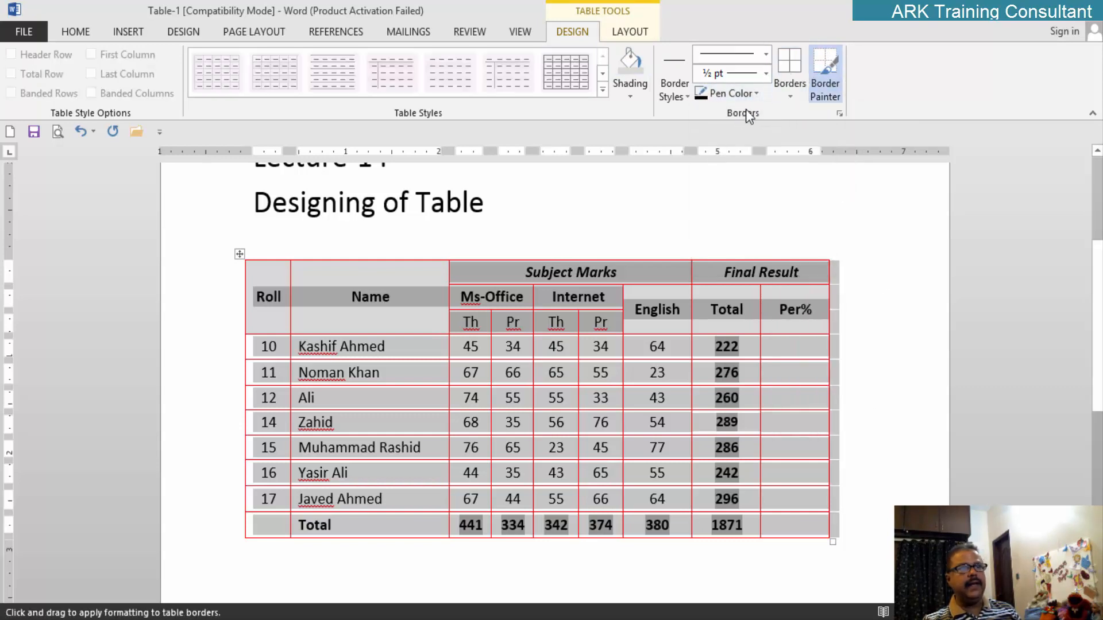
left_click(786, 64)
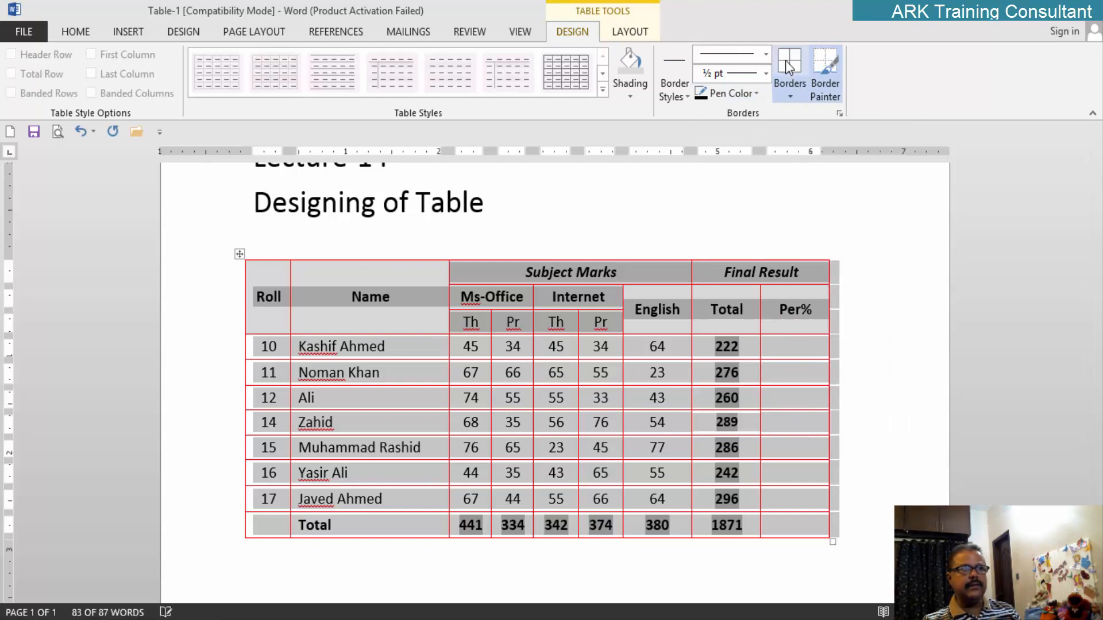
left_click(889, 226)
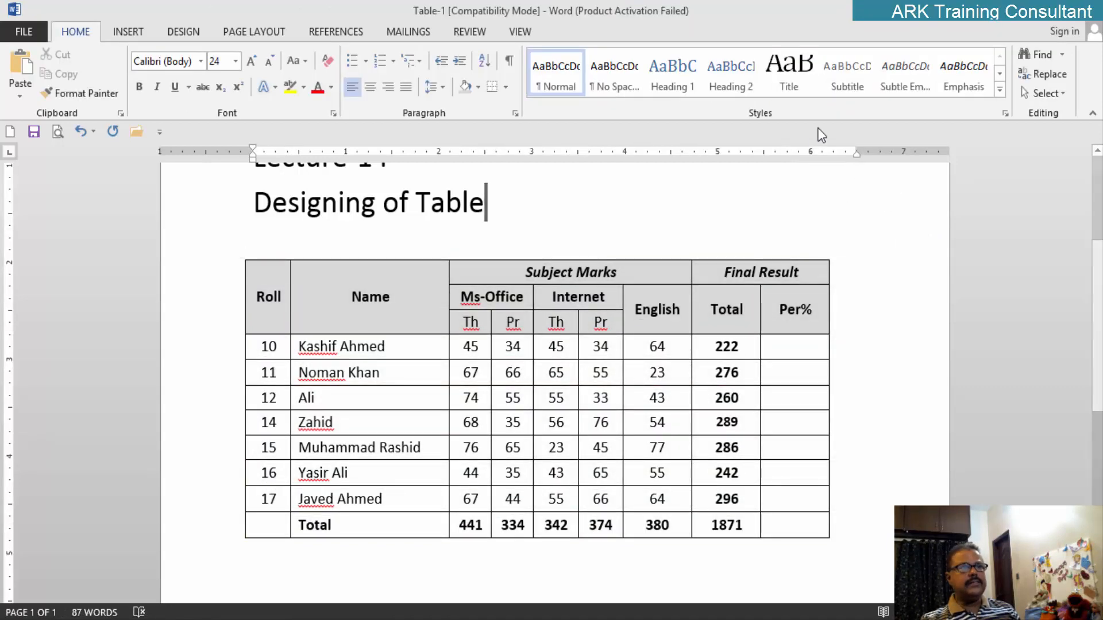
left_click(239, 254)
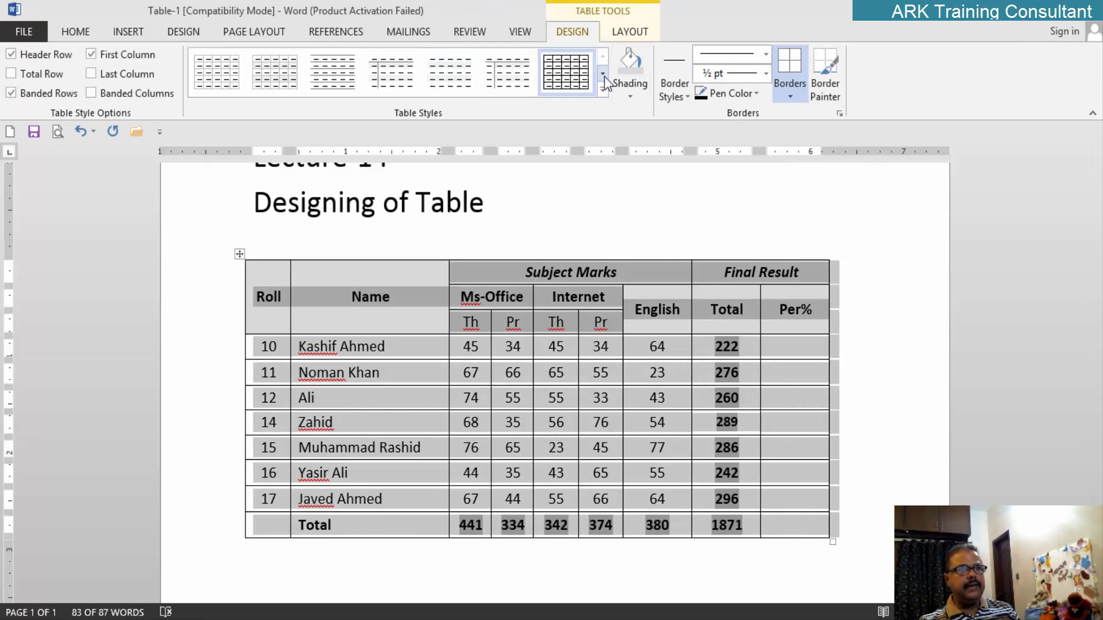
left_click(603, 75)
key("ctrl+c")
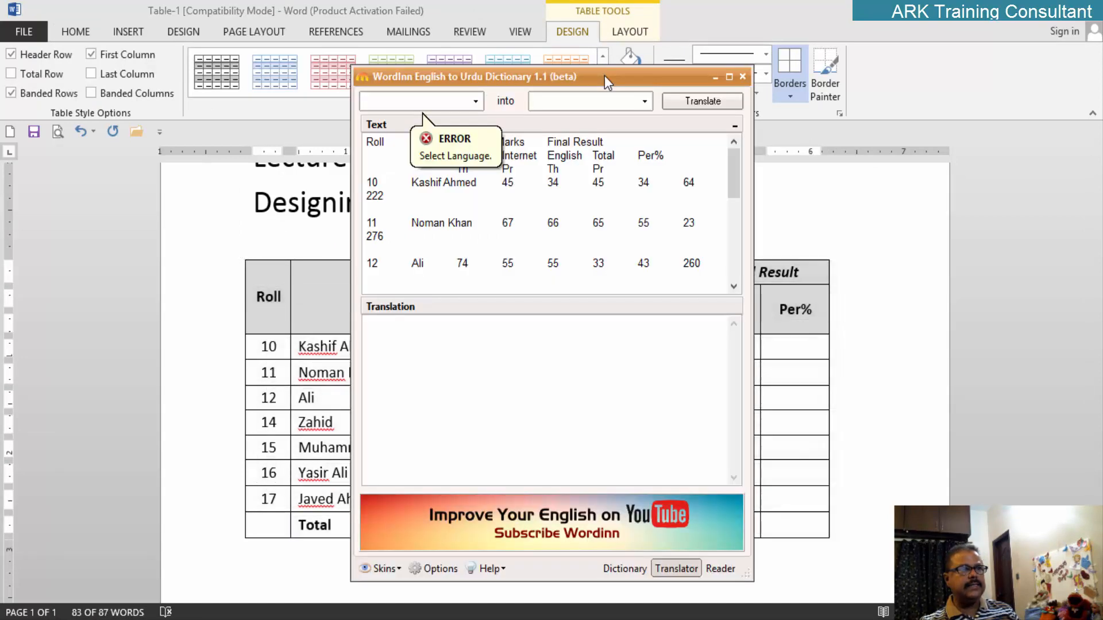
left_click(742, 77)
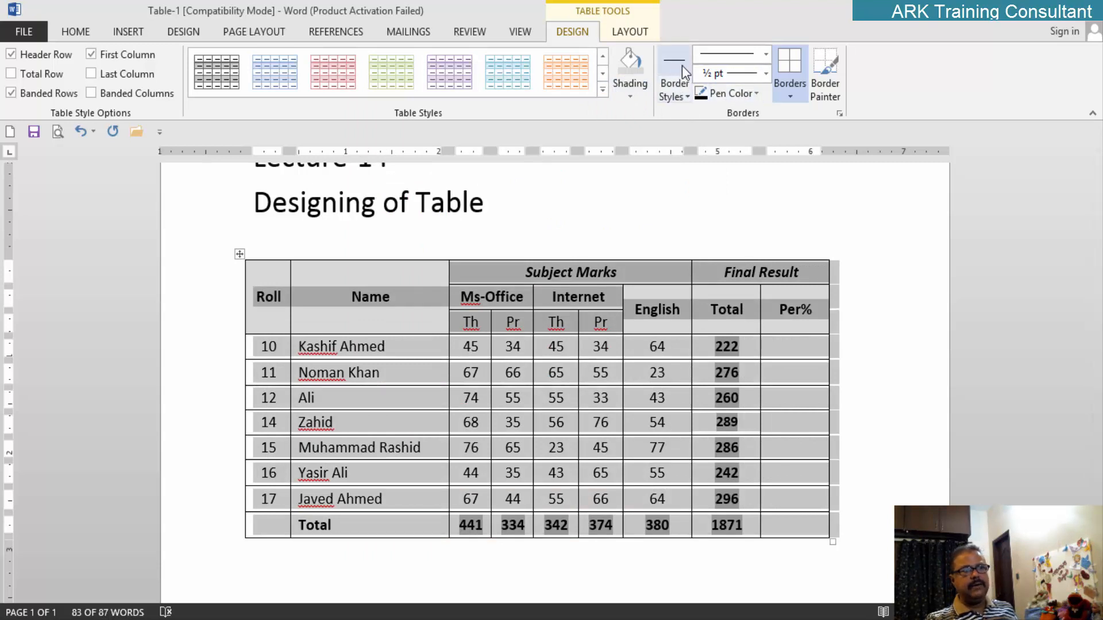
left_click(688, 98)
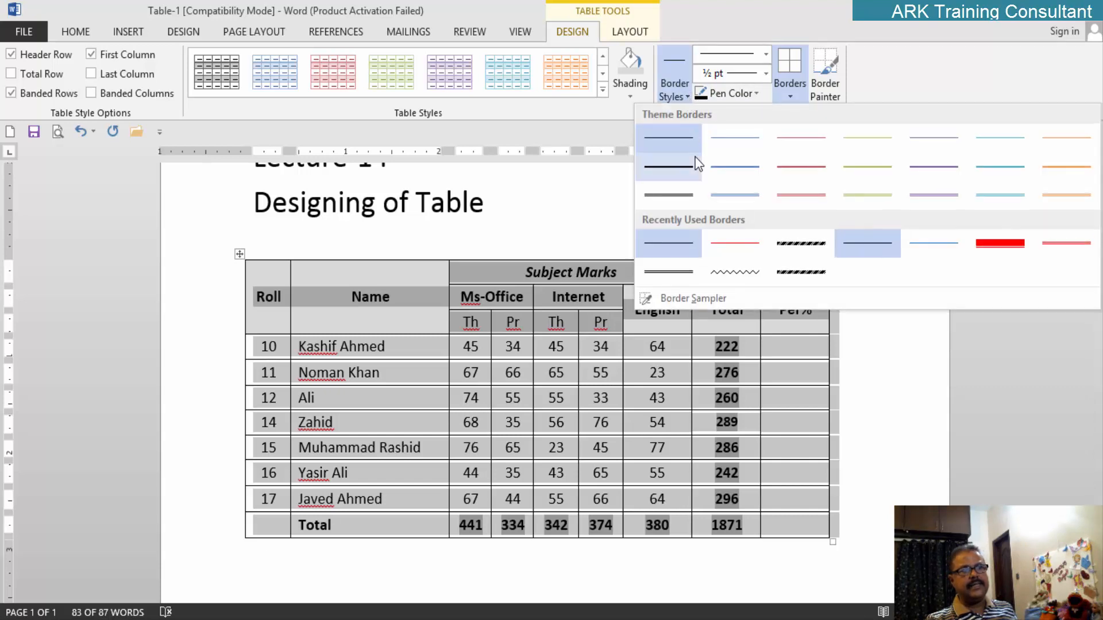
left_click(997, 380)
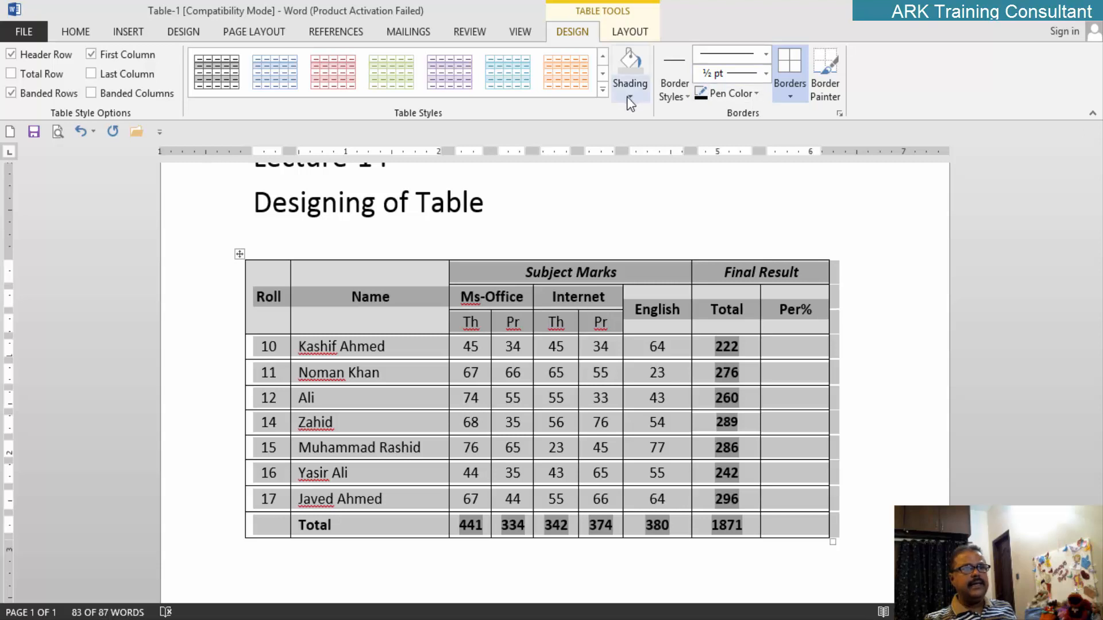
left_click(858, 198)
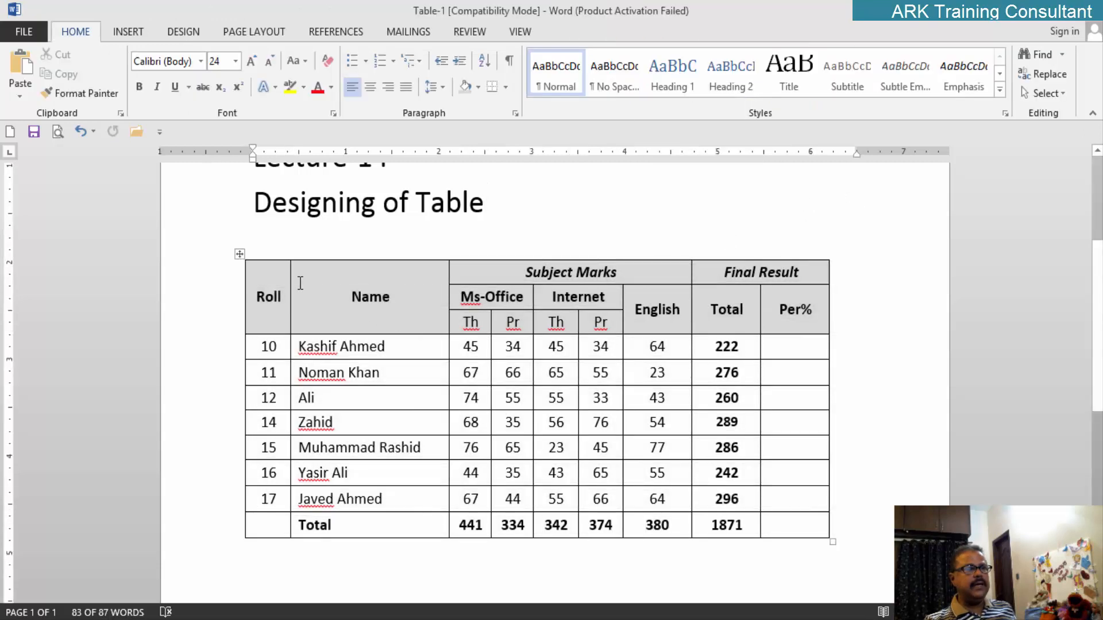
Shade all header cells of the marks table light orange, including the Th and Pr subheadings.
left_click_drag(283, 281, 795, 310)
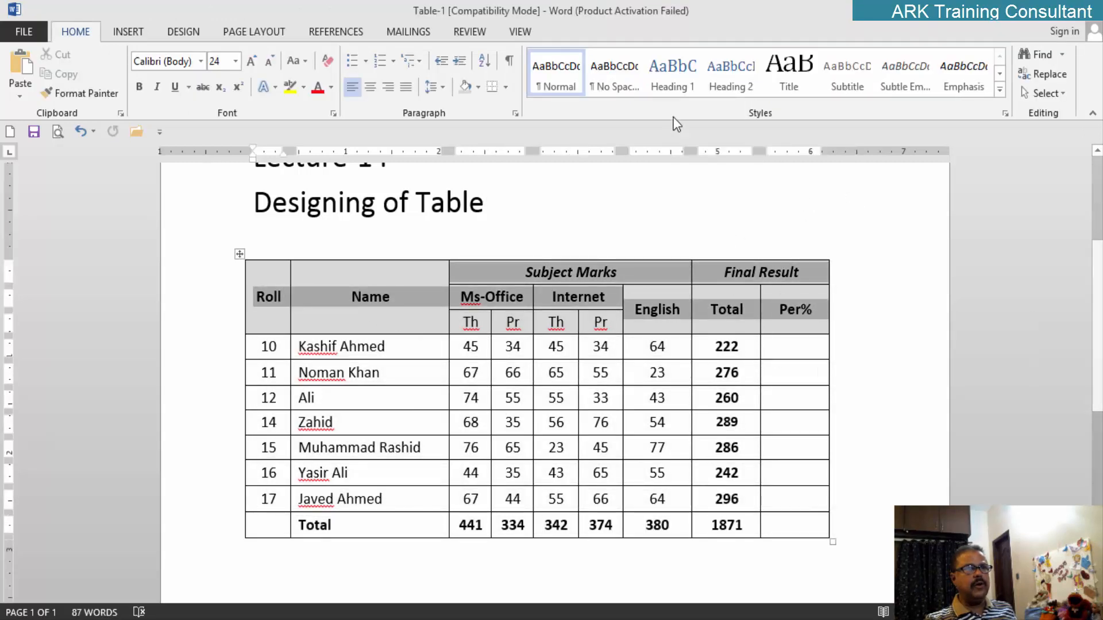
left_click(631, 97)
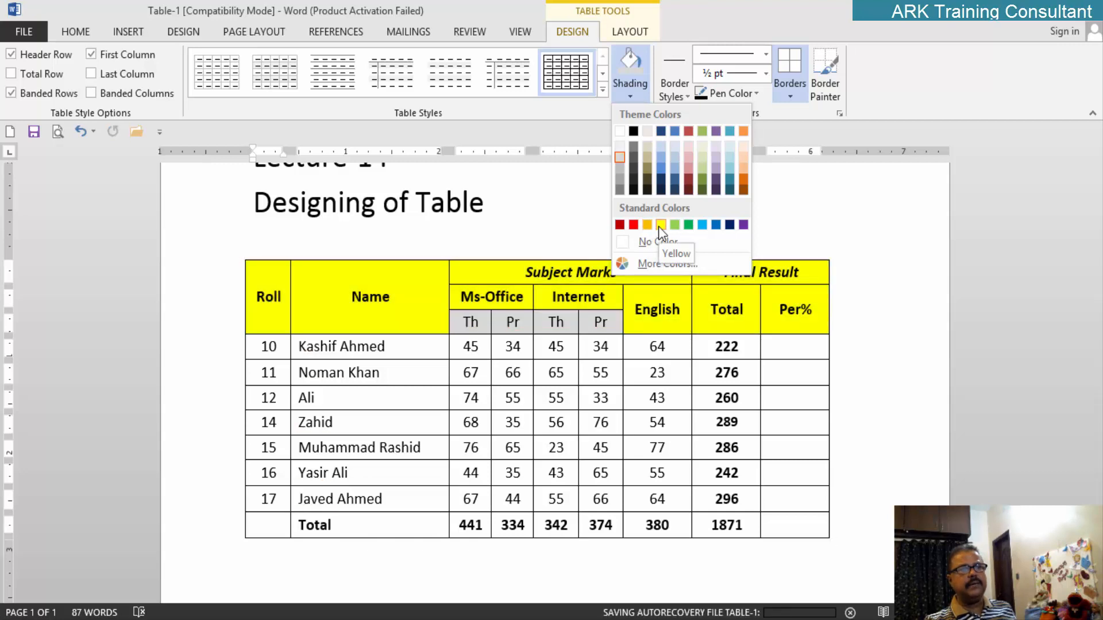
left_click(745, 160)
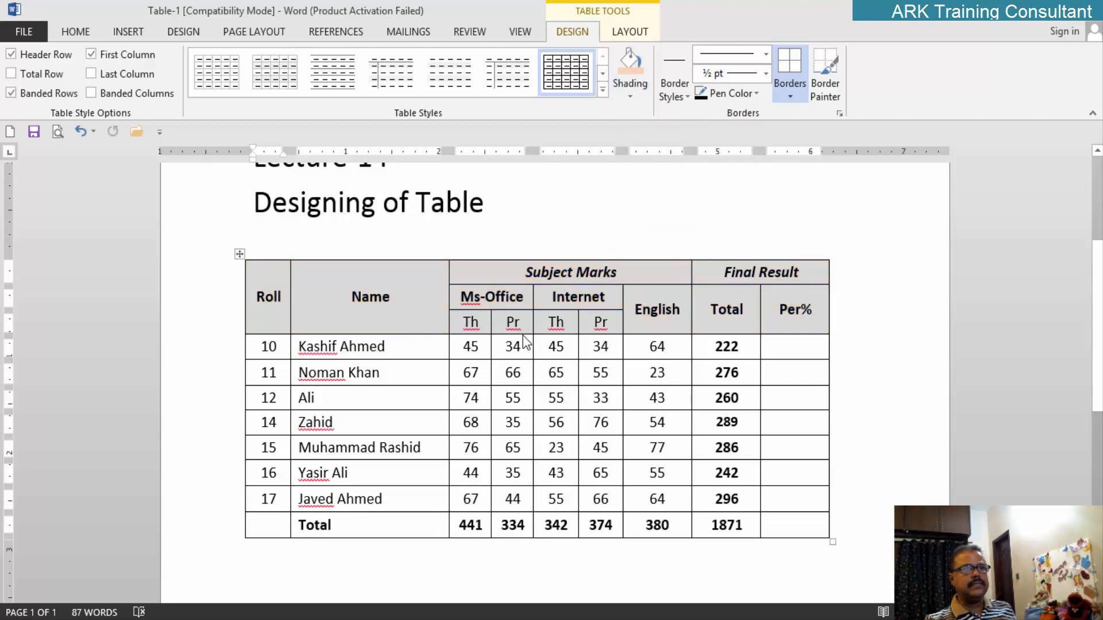
left_click_drag(459, 323, 600, 322)
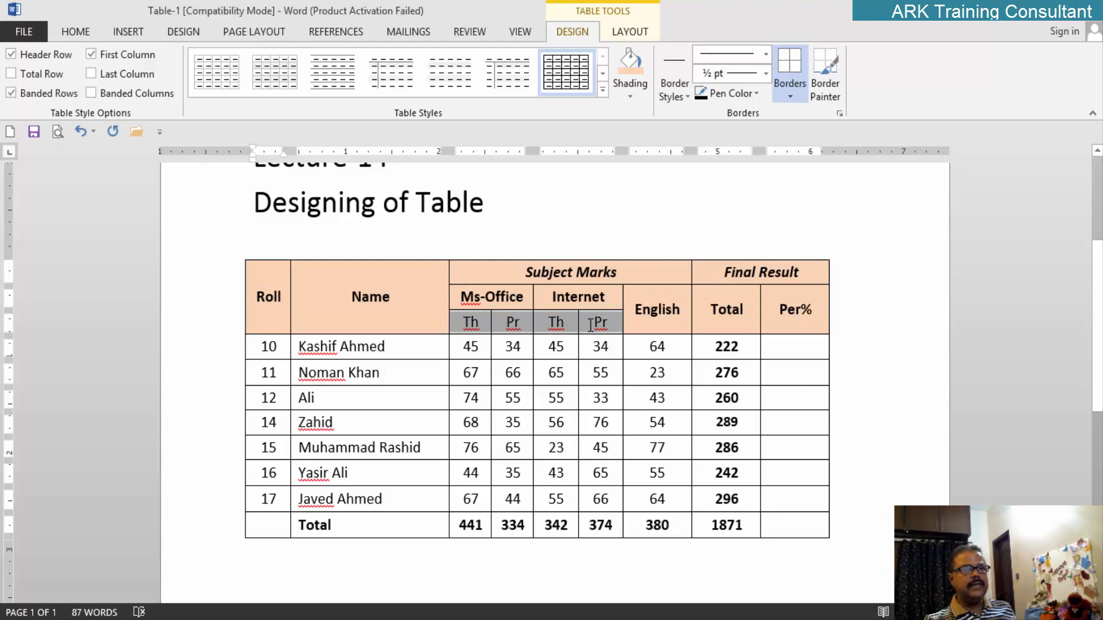
left_click(630, 68)
left_click(876, 223)
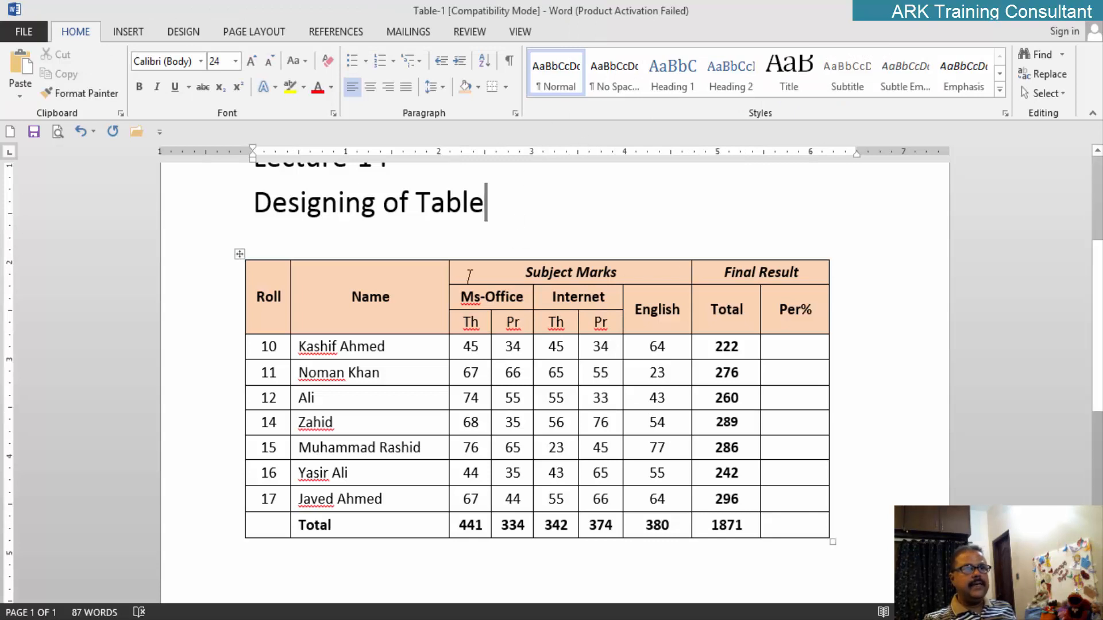
Select the entire marks table and bring up its table layout tools.
left_click(238, 253)
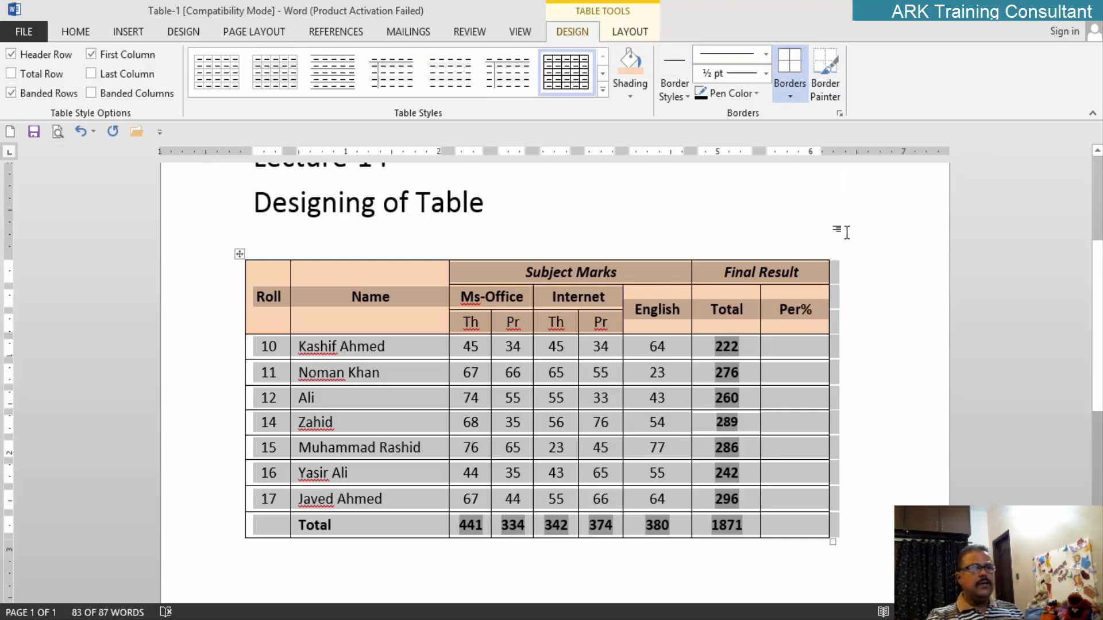
left_click(873, 221)
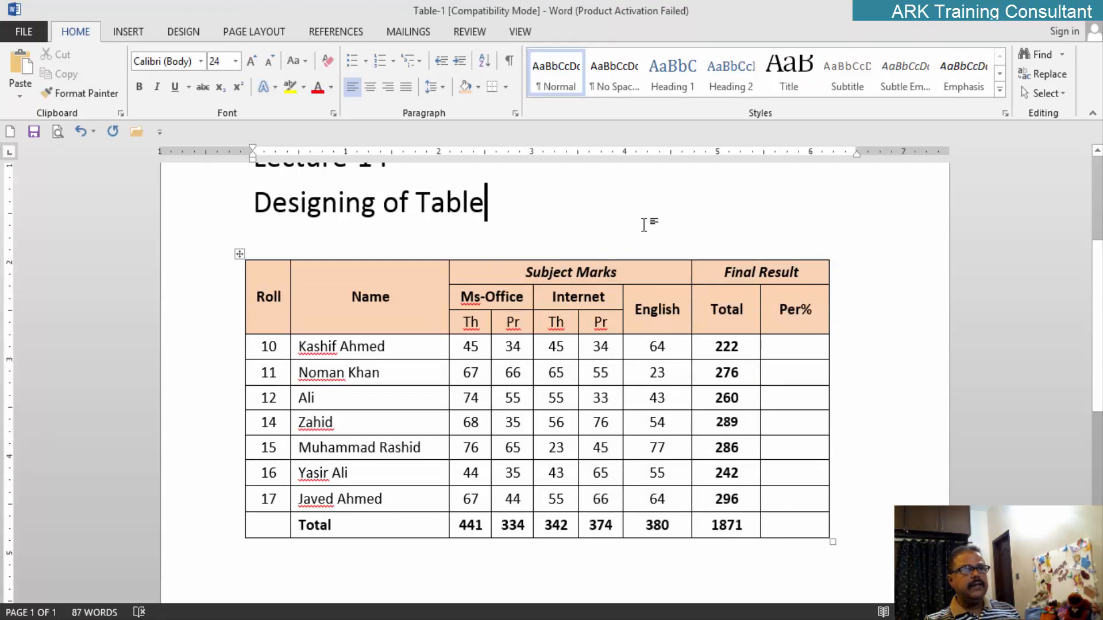
left_click(237, 254)
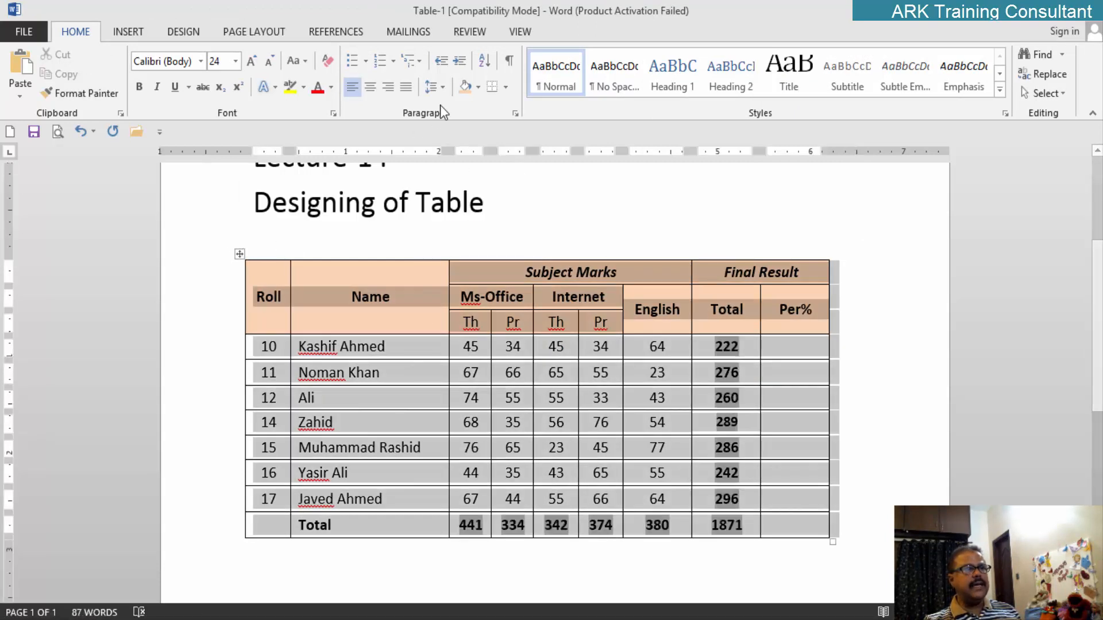
left_click(572, 32)
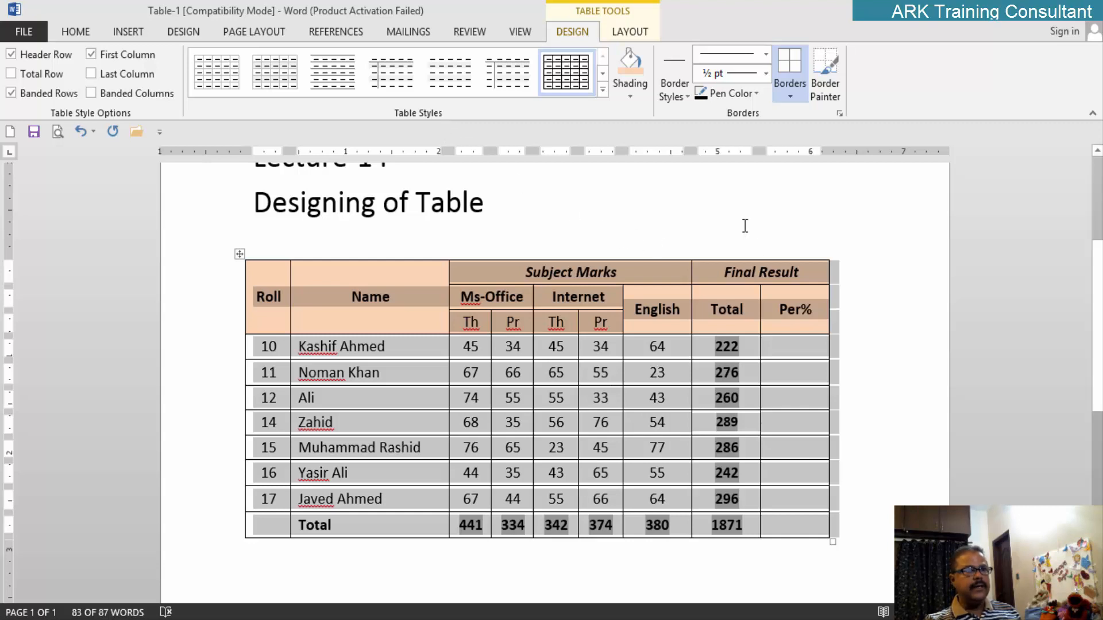
scroll(745, 226, "up", 3)
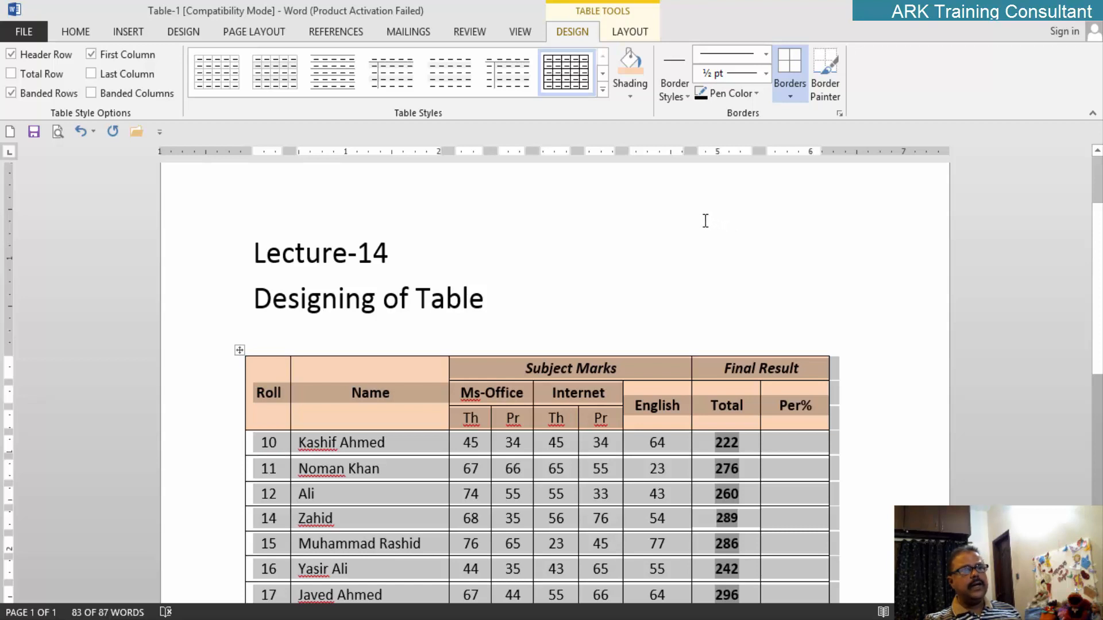
scroll(706, 221, "down", 1)
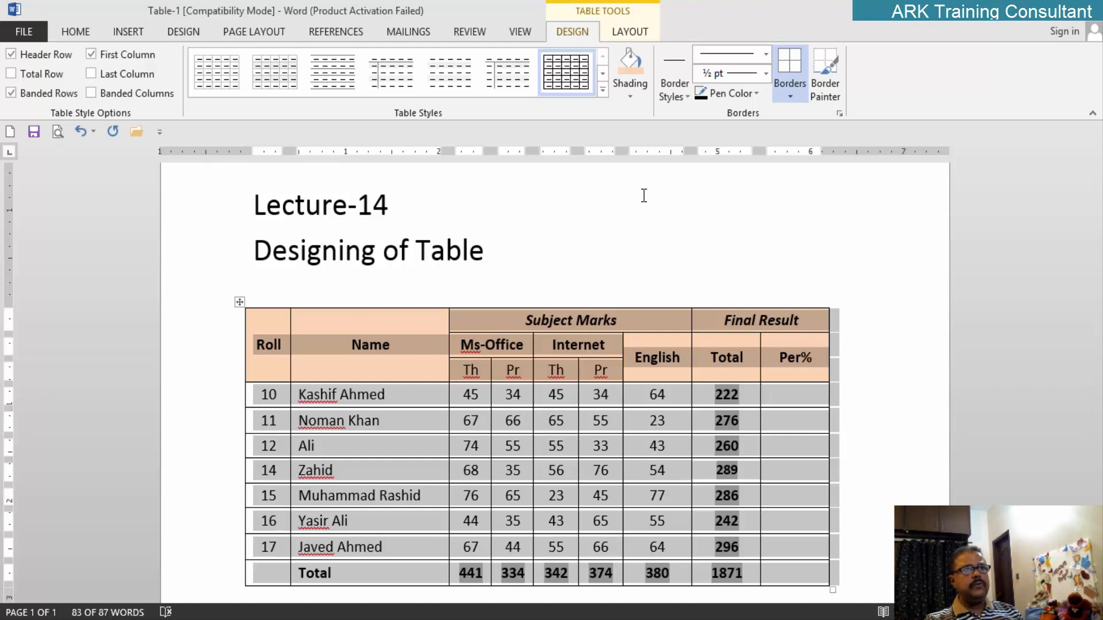
left_click(631, 33)
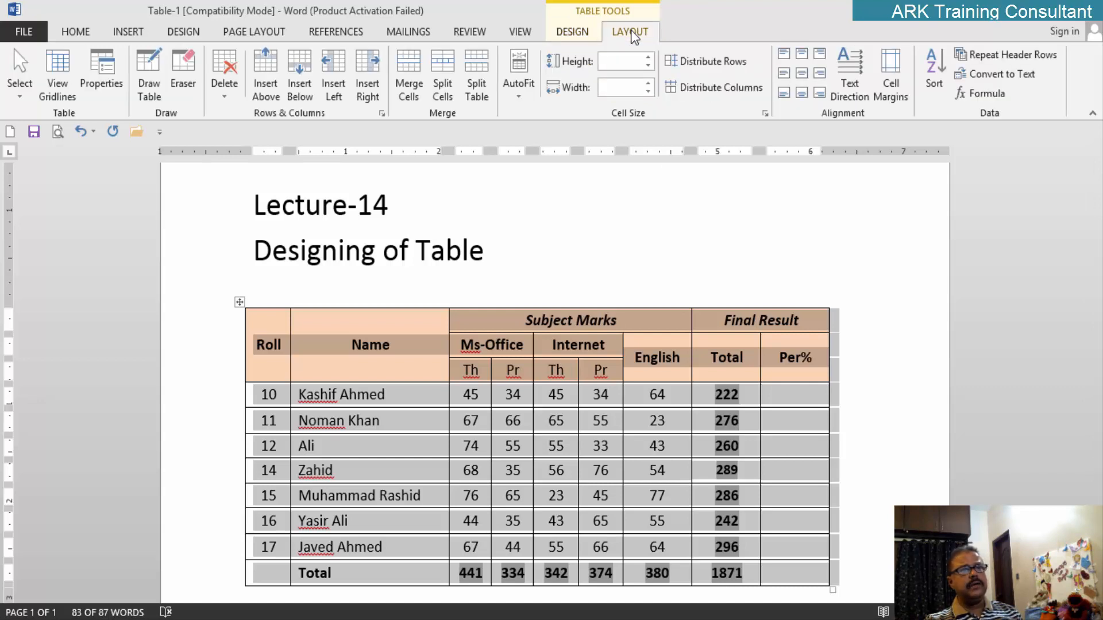